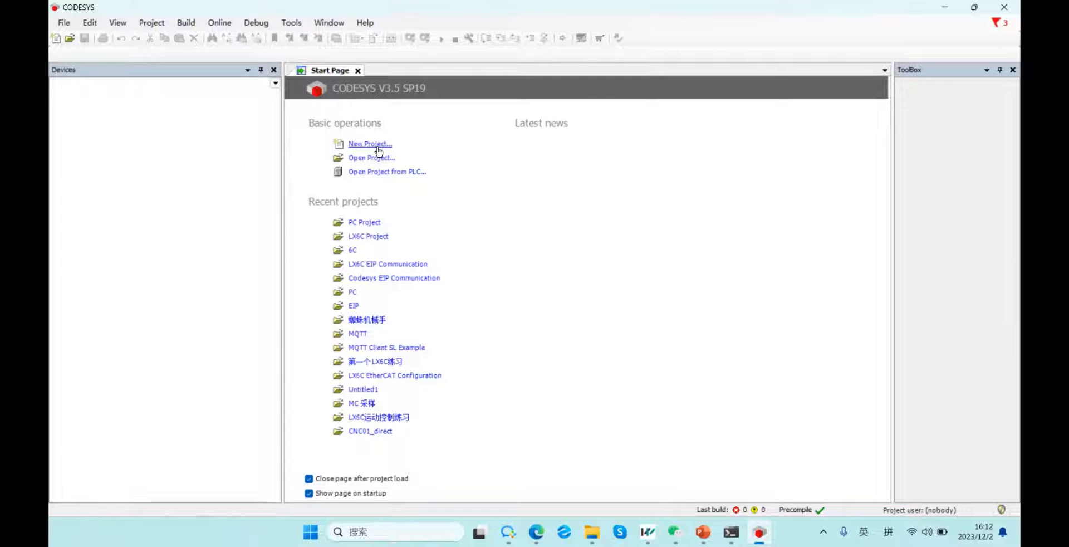
Start a new Standard project and name it LX6C.
{"action": "left_click", "coordinate": [378, 146]}
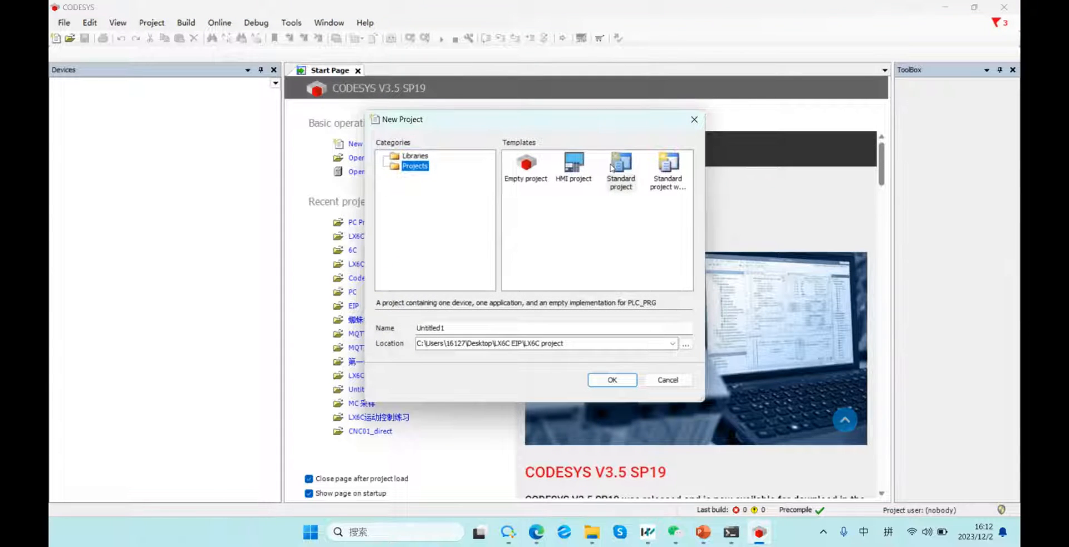
{"action": "left_click", "coordinate": [628, 170]}
{"action": "double_click", "coordinate": [483, 328]}
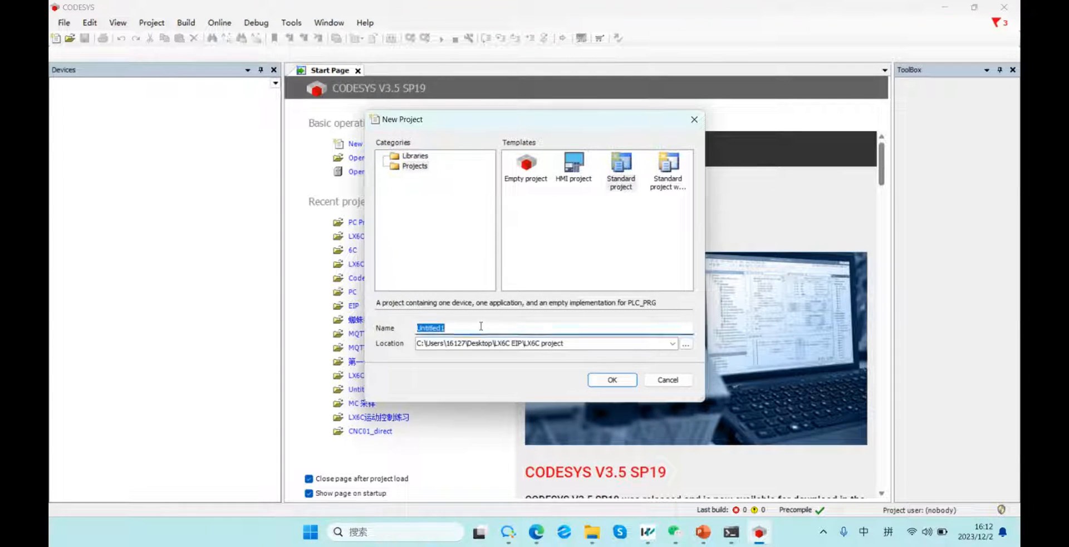
{"action": "key", "text": "shift"}
{"action": "type", "text": "LX6C"}
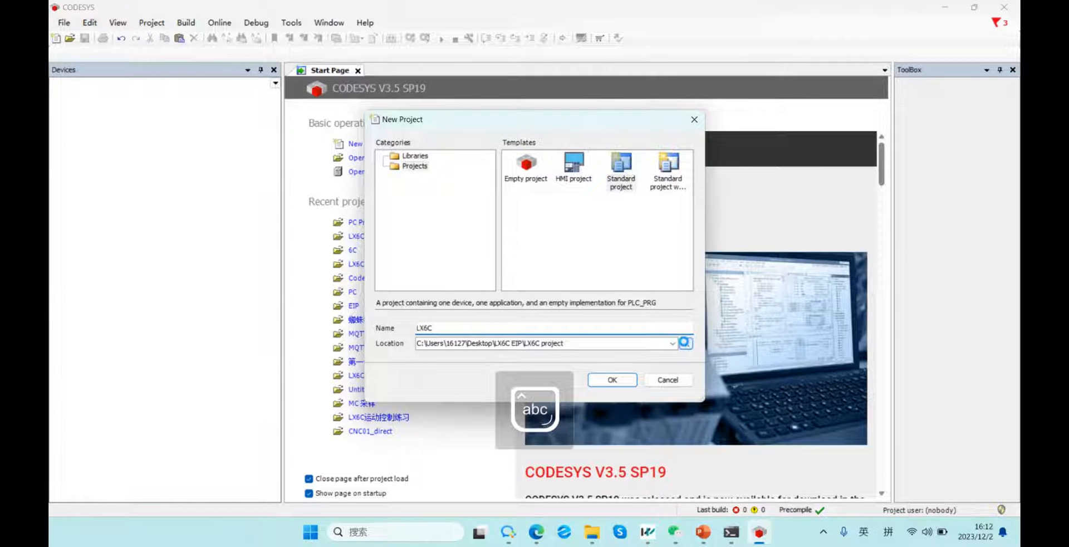
Set the location to the LX6C EIP\LX6C project folder and create the project.
{"action": "left_click", "coordinate": [686, 344]}
{"action": "scroll", "coordinate": [455, 199], "scroll_direction": "down", "scroll_amount": 4}
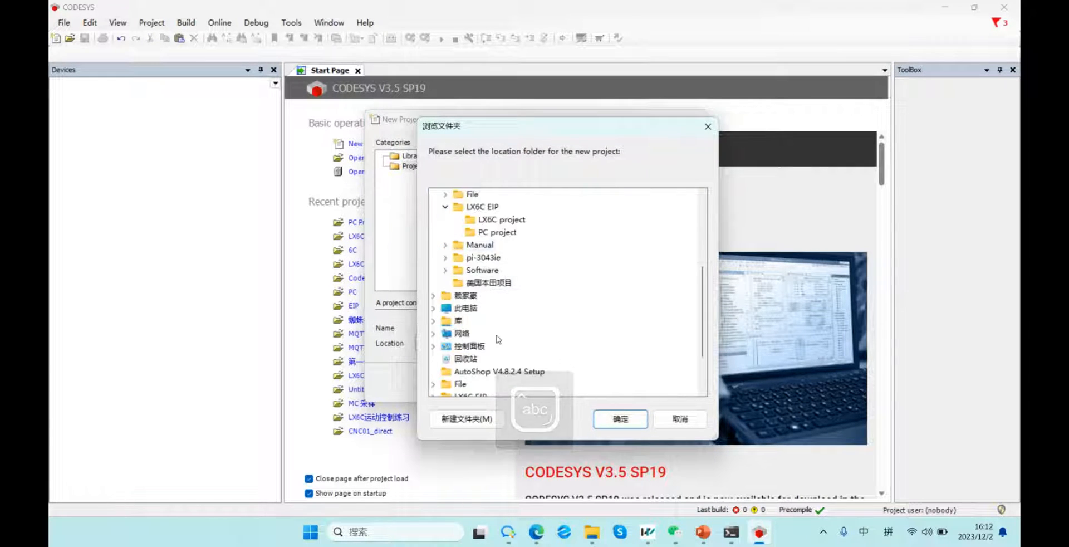
{"action": "scroll", "coordinate": [457, 268], "scroll_direction": "up", "scroll_amount": 3}
{"action": "scroll", "coordinate": [498, 308], "scroll_direction": "down", "scroll_amount": 4}
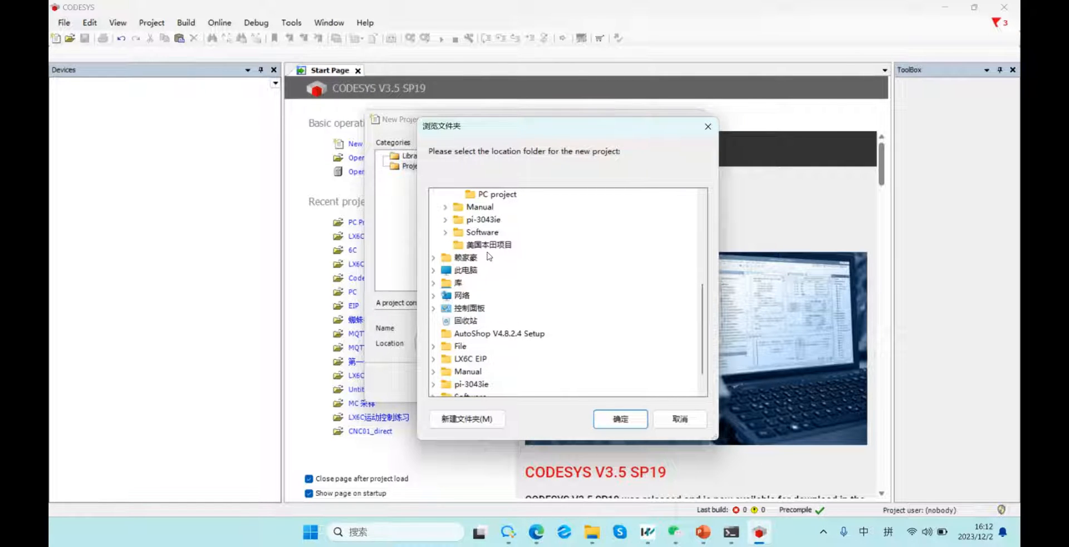
{"action": "scroll", "coordinate": [490, 245], "scroll_direction": "up", "scroll_amount": 1}
{"action": "left_click", "coordinate": [501, 220]}
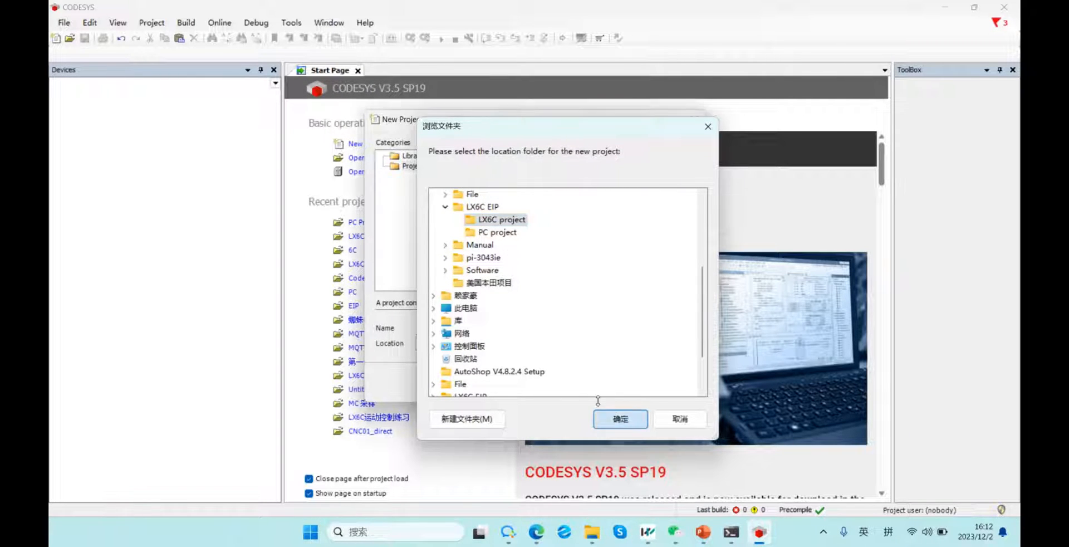
{"action": "left_click", "coordinate": [621, 419]}
{"action": "left_click", "coordinate": [613, 380]}
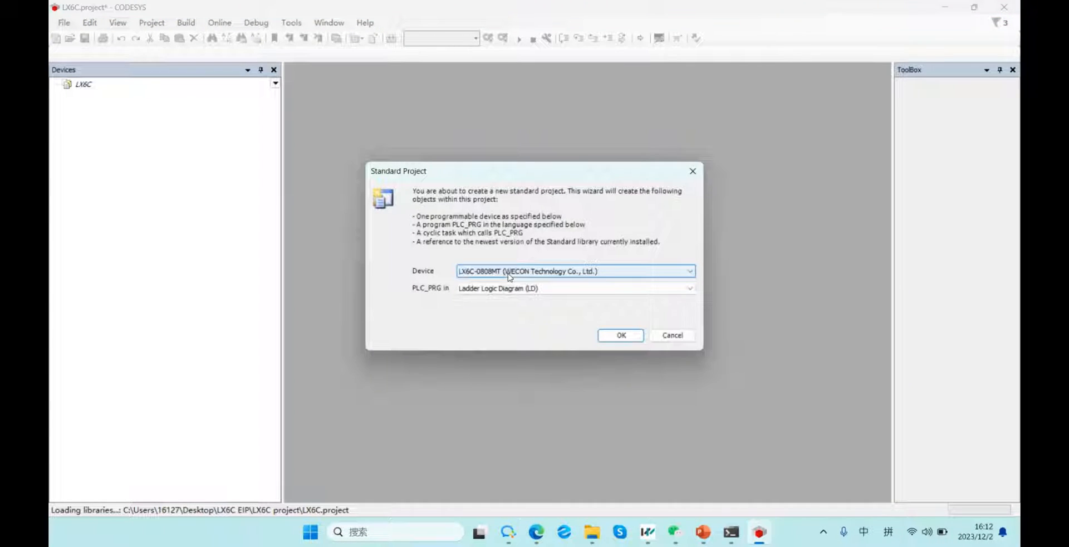
Keep device LX6C-0808MT and Ladder Logic Diagram (LD) for PLC_PRG, then confirm the wizard.
{"action": "left_click", "coordinate": [508, 272]}
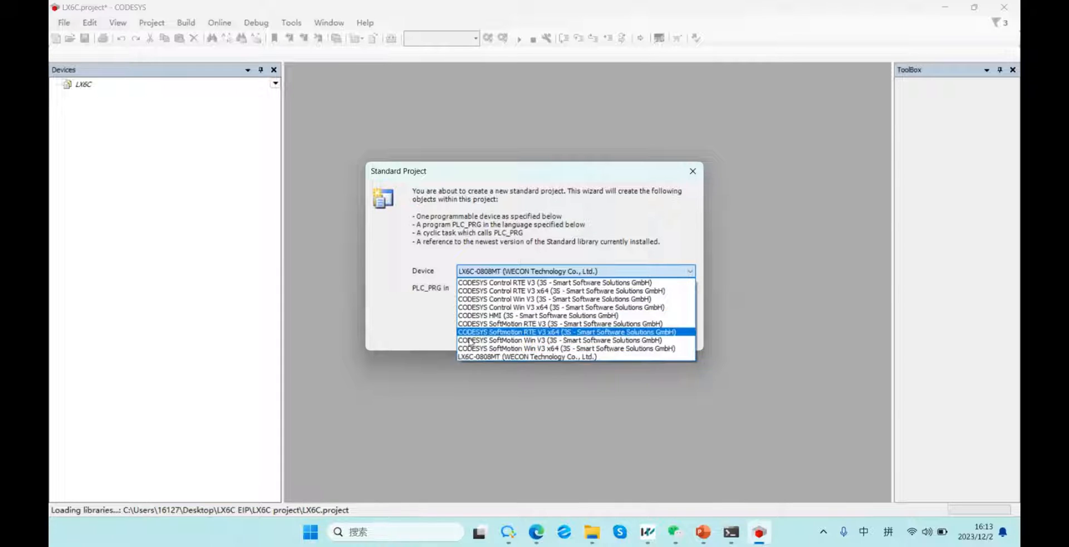
{"action": "left_click", "coordinate": [483, 356]}
{"action": "left_click", "coordinate": [489, 289]}
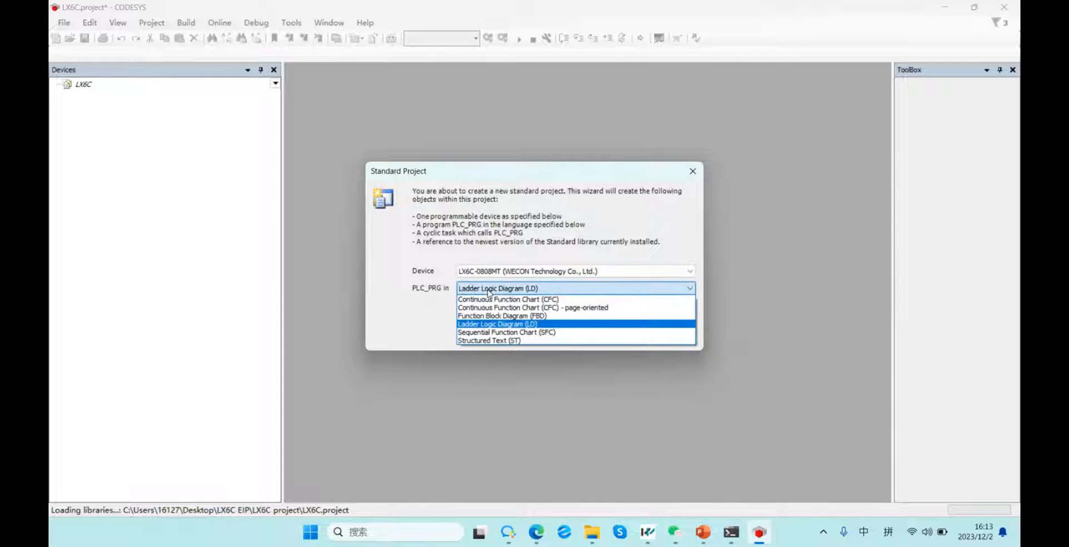
{"action": "left_click", "coordinate": [490, 324]}
{"action": "left_click", "coordinate": [617, 334]}
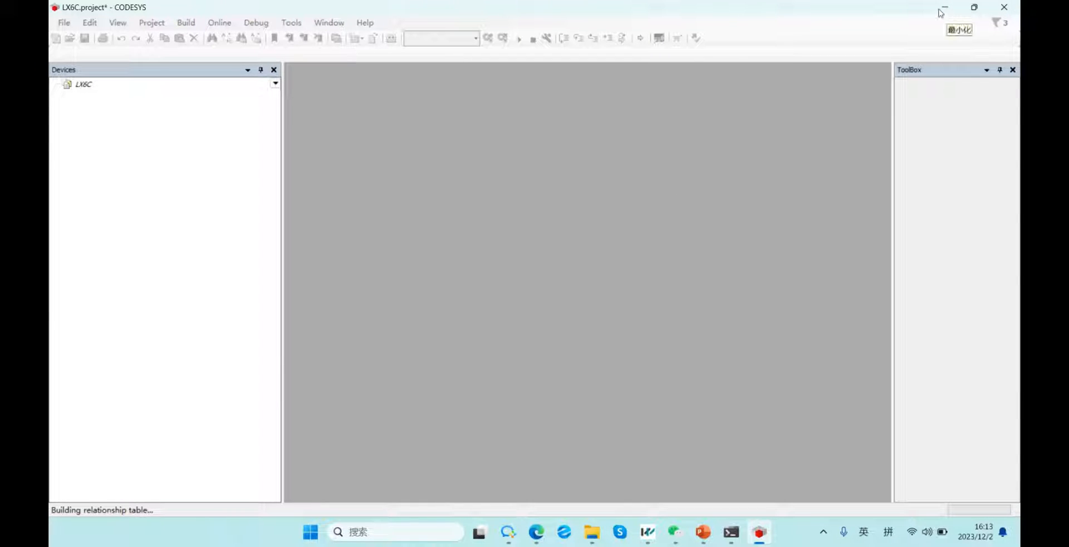
Minimize the LX6C project window and launch a second CODESYS V3.5 SP19 instance from the desktop.
{"action": "left_click", "coordinate": [759, 532]}
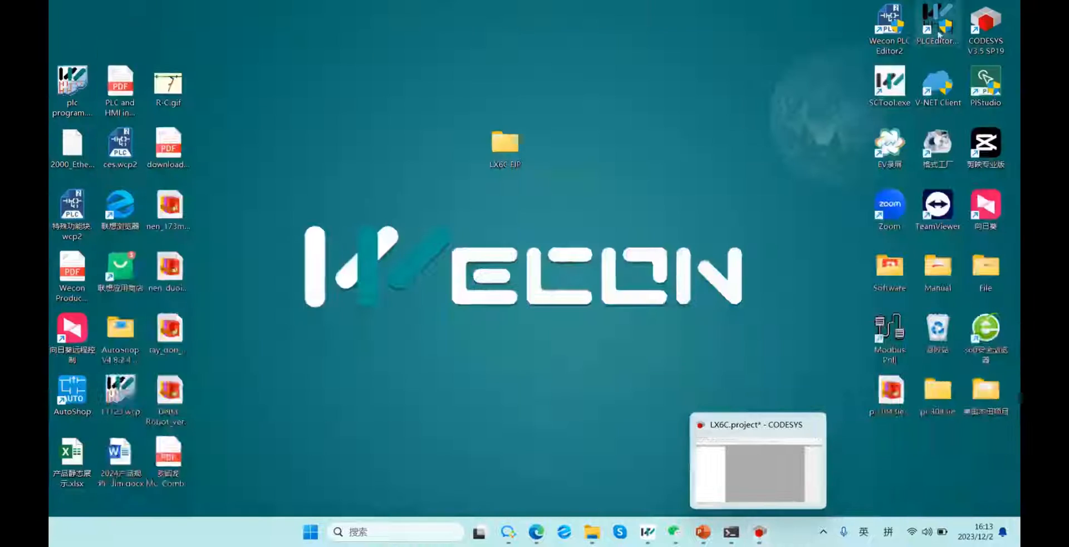
{"action": "double_click", "coordinate": [986, 34]}
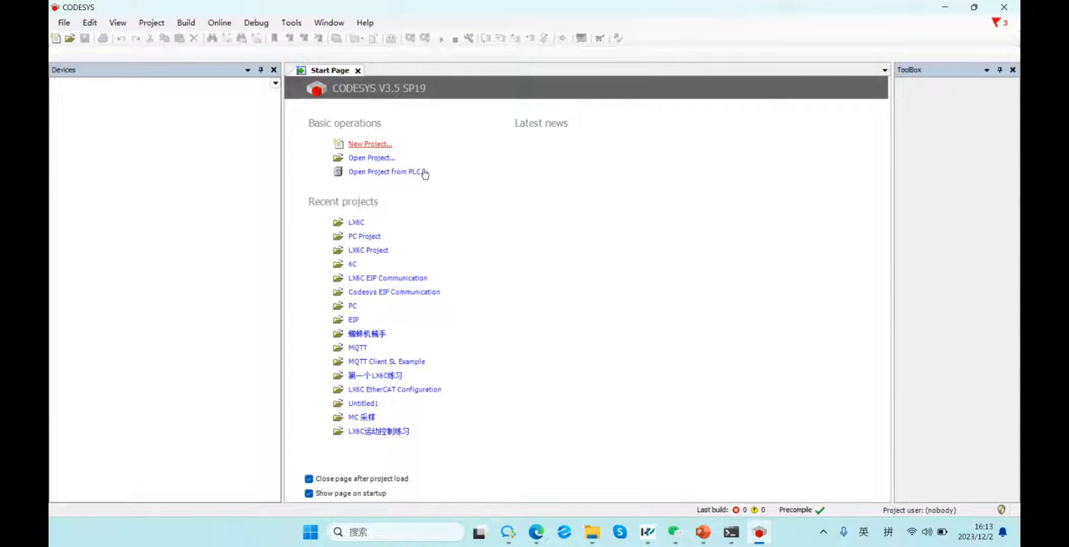
Create a Standard project named 'PC Project' saved in the LX6C EIP\PC project folder.
{"action": "left_click", "coordinate": [383, 146]}
{"action": "left_click", "coordinate": [445, 329]}
{"action": "double_click", "coordinate": [445, 329]}
{"action": "key", "text": "shift"}
{"action": "type", "text": "PC P"}
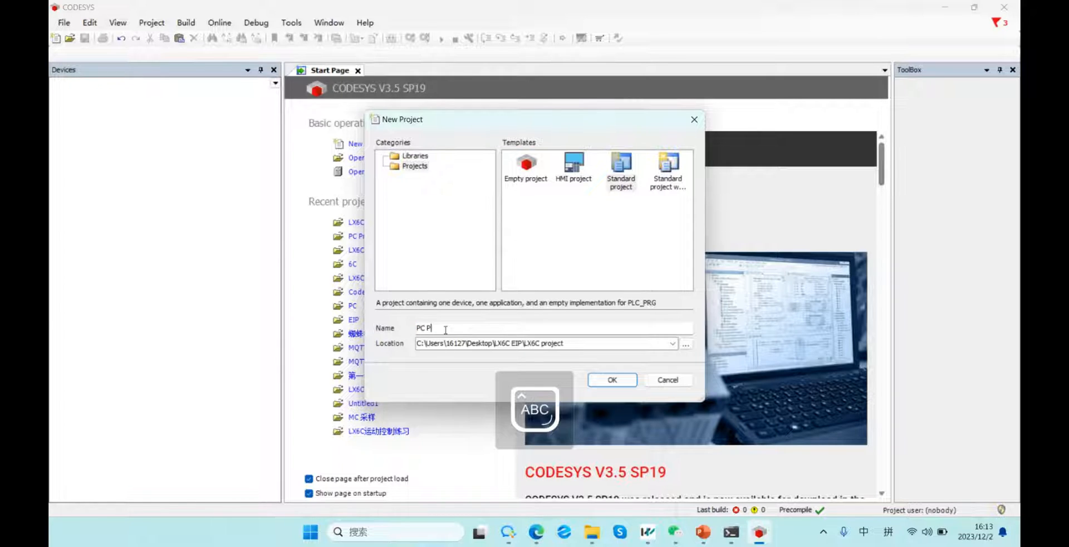
{"action": "type", "text": "roje"}
{"action": "key", "text": "shift"}
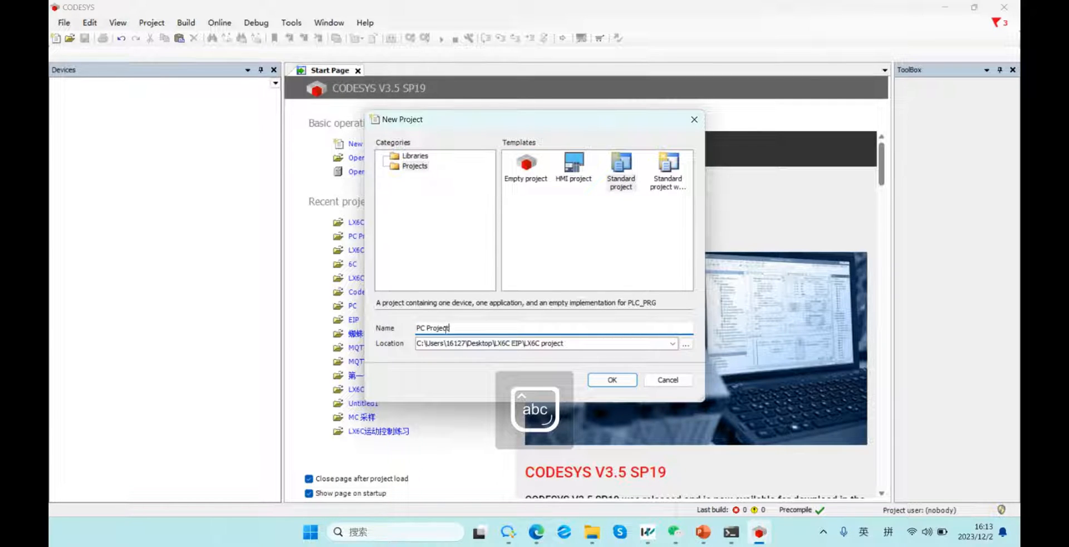
{"action": "left_click", "coordinate": [685, 344]}
{"action": "left_click", "coordinate": [493, 346]}
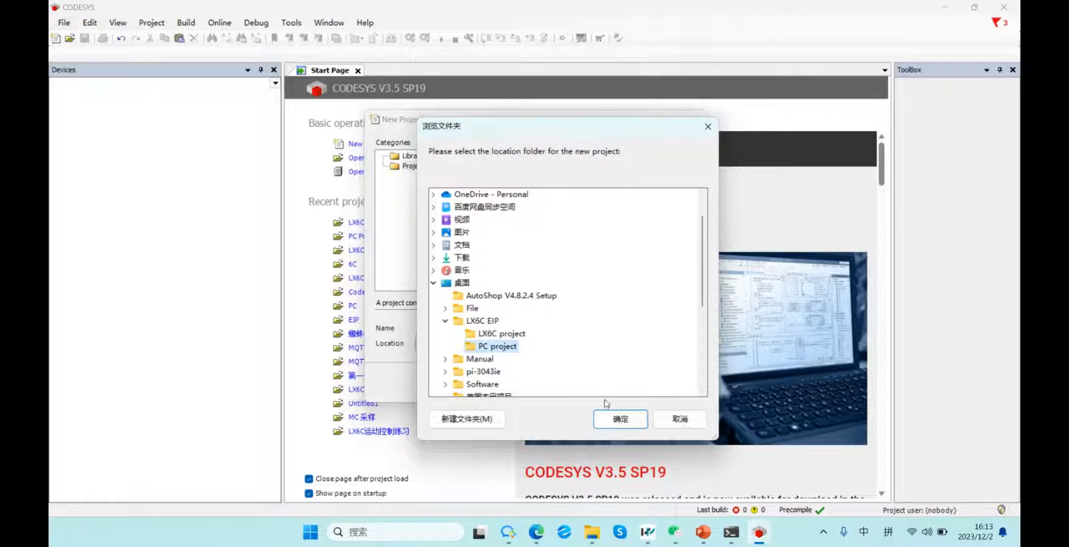
{"action": "key", "text": "Return"}
{"action": "left_click", "coordinate": [591, 383]}
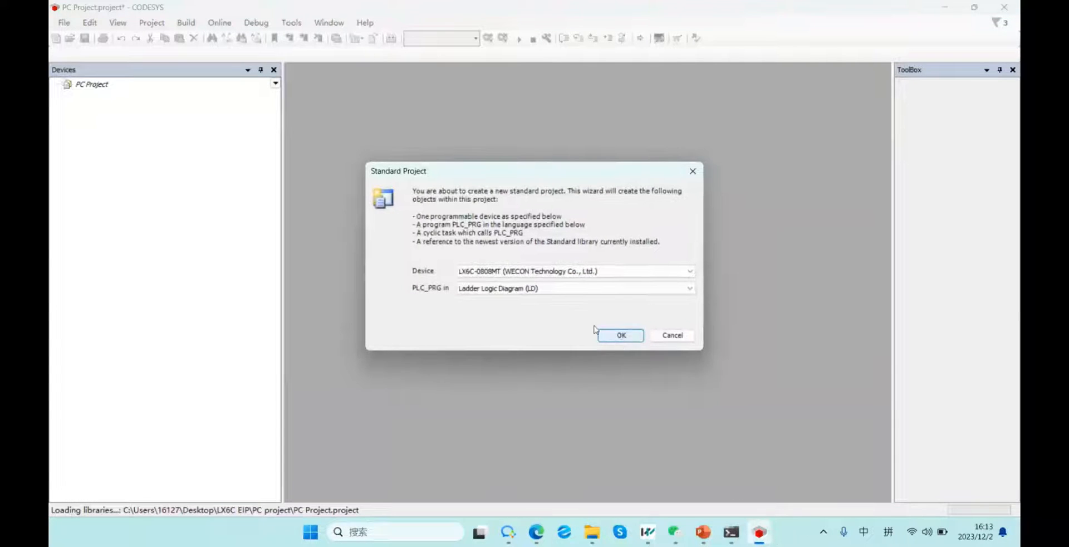
Choose device CODESYS SoftMotion Win V3 x64, keep LD for PLC_PRG, and confirm.
{"action": "left_click", "coordinate": [543, 288]}
{"action": "left_click", "coordinate": [536, 287]}
{"action": "left_click", "coordinate": [535, 276]}
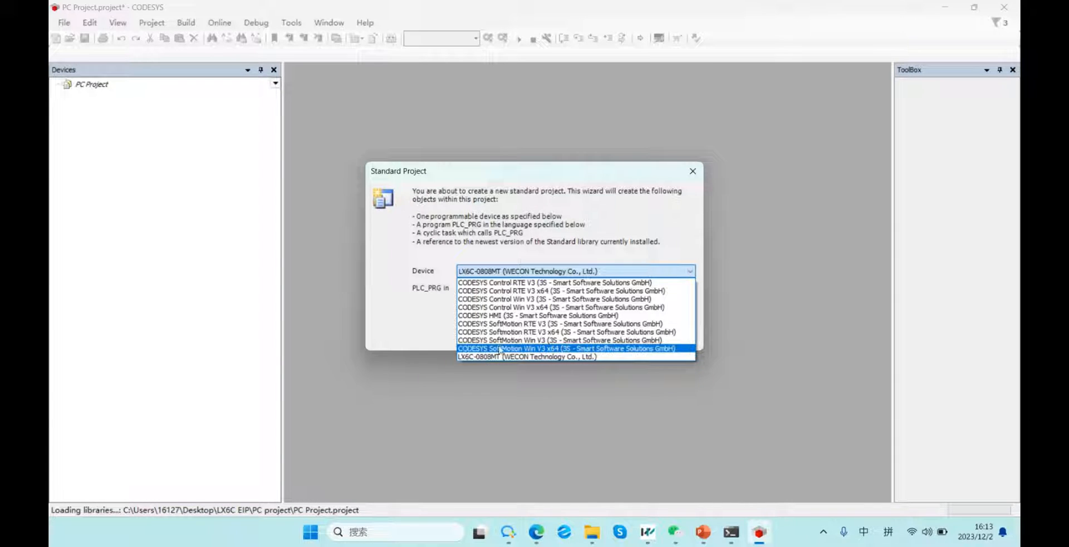
{"action": "left_click", "coordinate": [518, 349]}
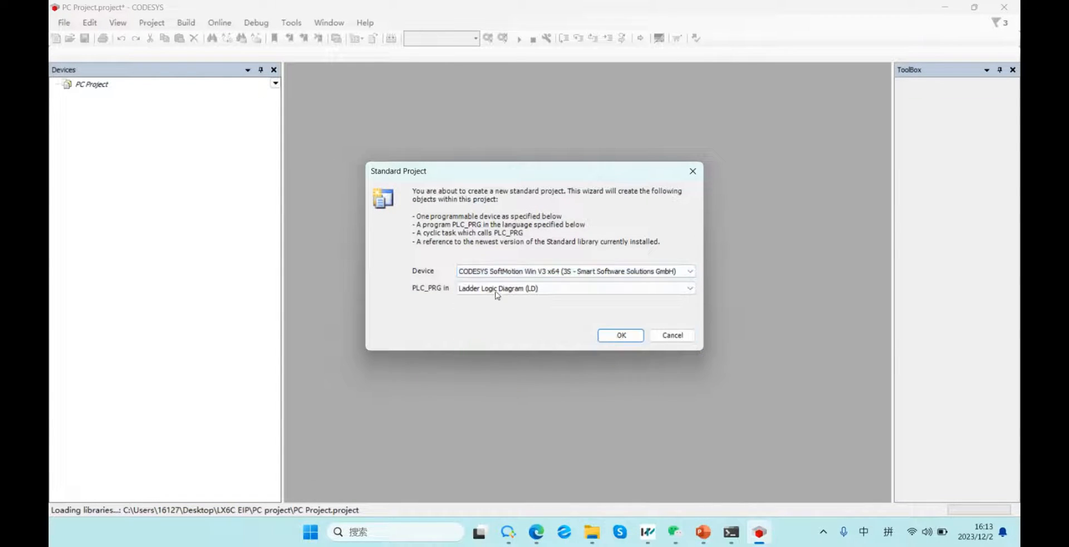
{"action": "left_click", "coordinate": [607, 335]}
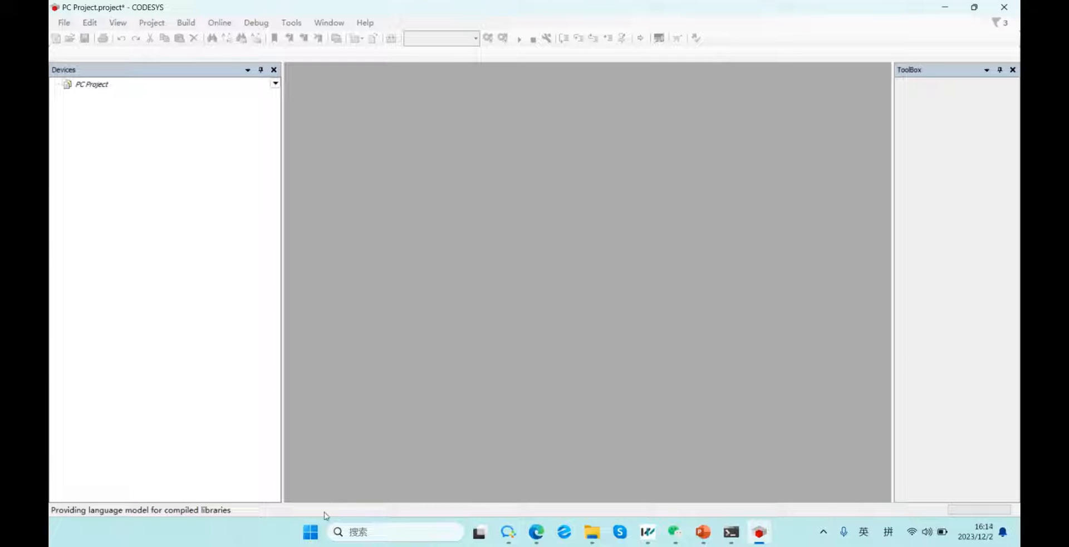
Start CODESYS SoftMotion Win 64 from the Start menu's CODESYS group and minimize its console.
{"action": "left_click", "coordinate": [310, 532]}
{"action": "left_click", "coordinate": [622, 123]}
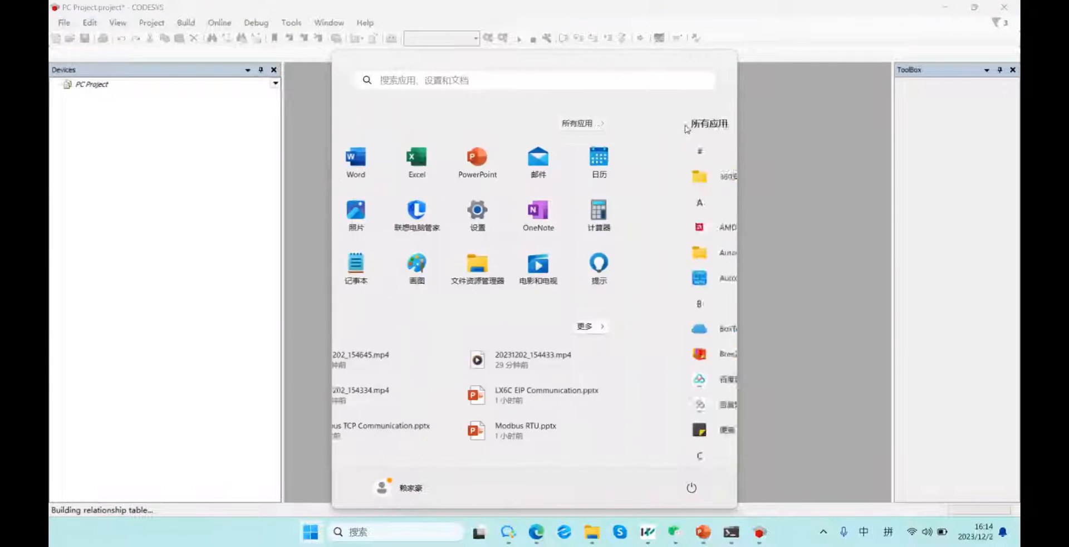
{"action": "scroll", "coordinate": [421, 311], "scroll_direction": "down", "scroll_amount": 3}
{"action": "left_click", "coordinate": [425, 368]}
{"action": "scroll", "coordinate": [501, 367], "scroll_direction": "down", "scroll_amount": 3}
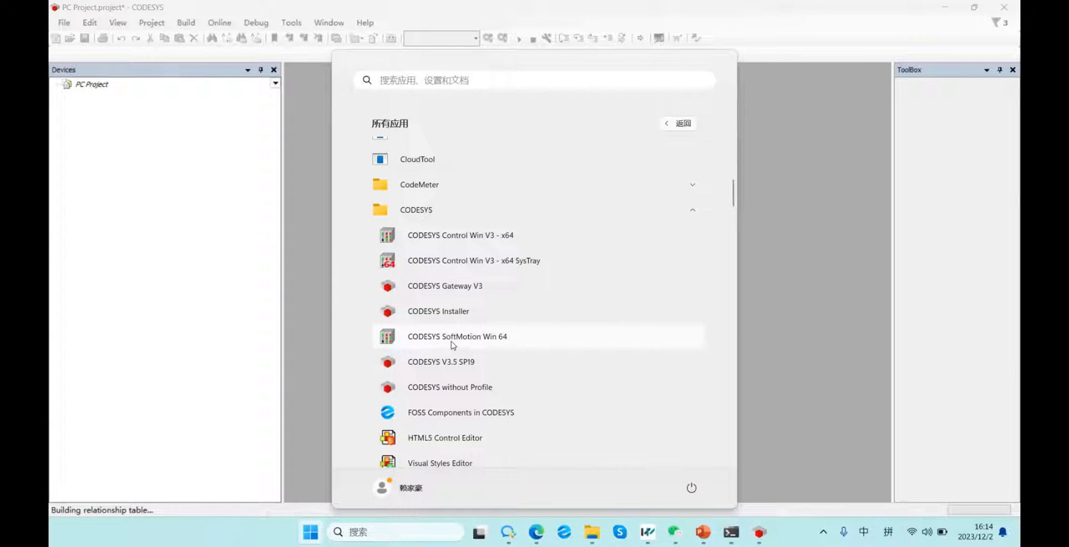
{"action": "left_click", "coordinate": [487, 339]}
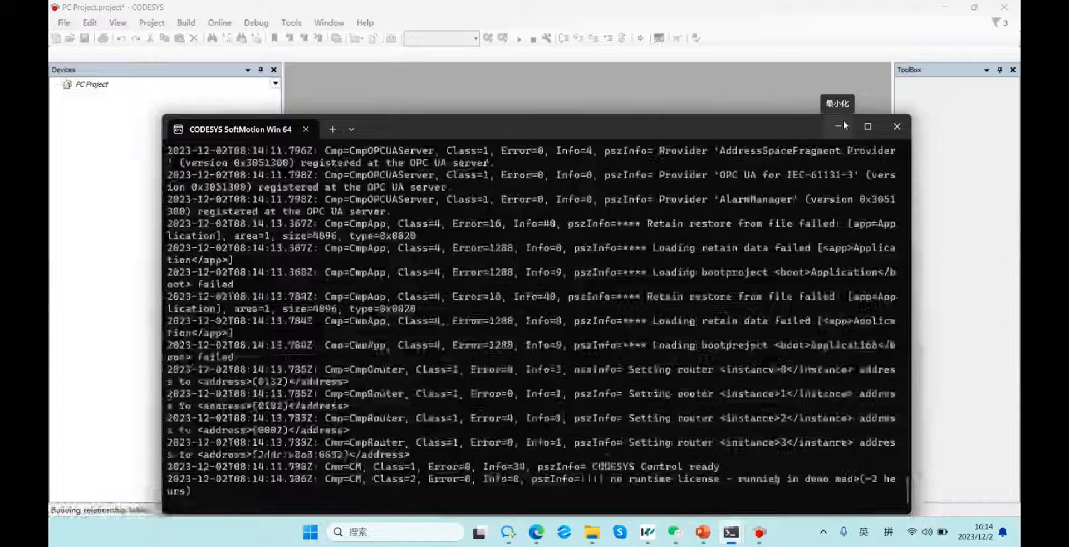
{"action": "left_click", "coordinate": [843, 124]}
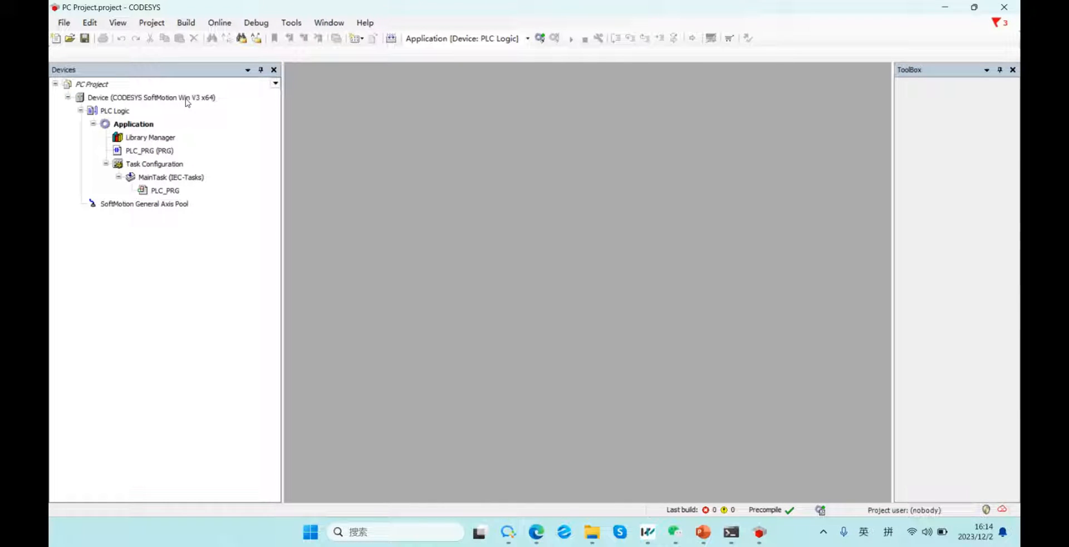
Set PC Project's SoftMotion device path to the scanned controller 0301.3182.
{"action": "left_click", "coordinate": [187, 99]}
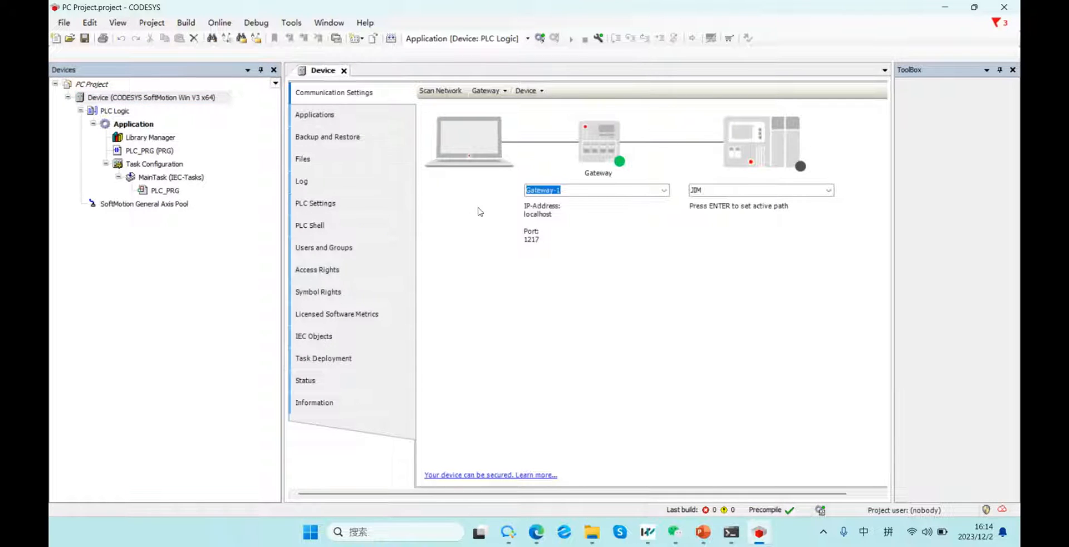
{"action": "left_click", "coordinate": [442, 91]}
{"action": "left_click", "coordinate": [396, 174]}
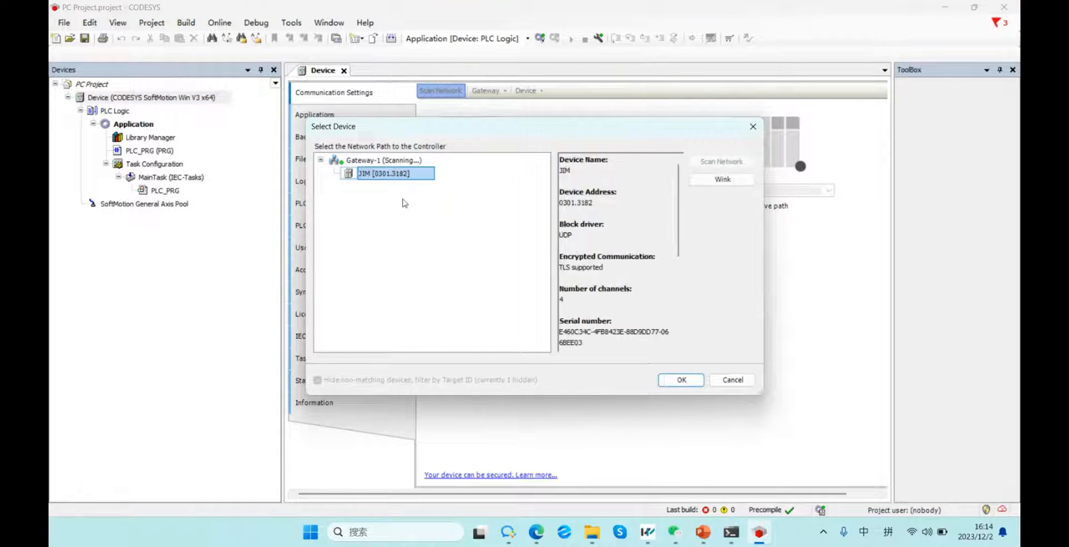
{"action": "left_click", "coordinate": [681, 380]}
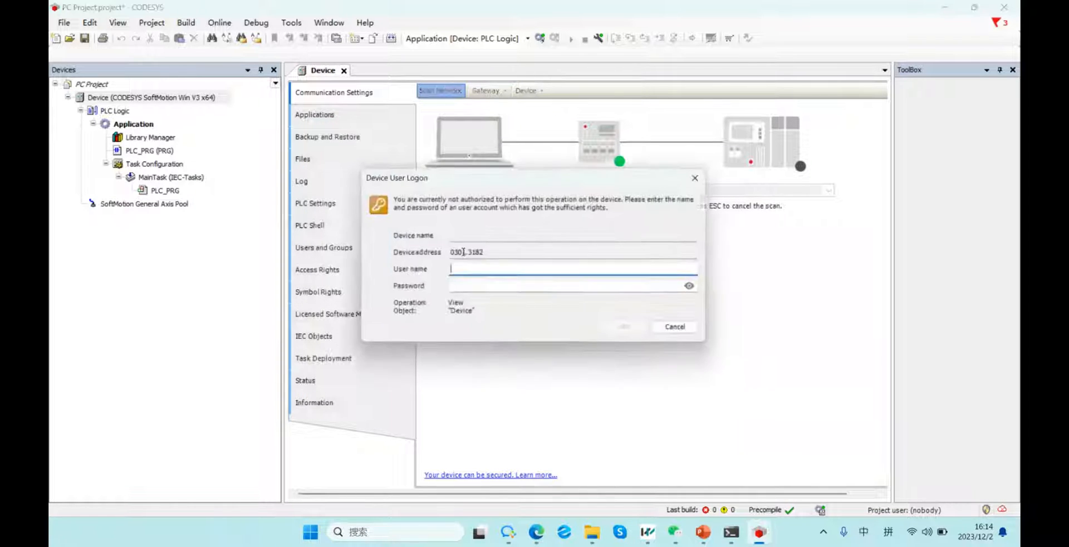
Log on with the device user name and password, then bring the LX6C project window forward.
{"action": "key", "text": "shift"}
{"action": "type", "text": "Jim"}
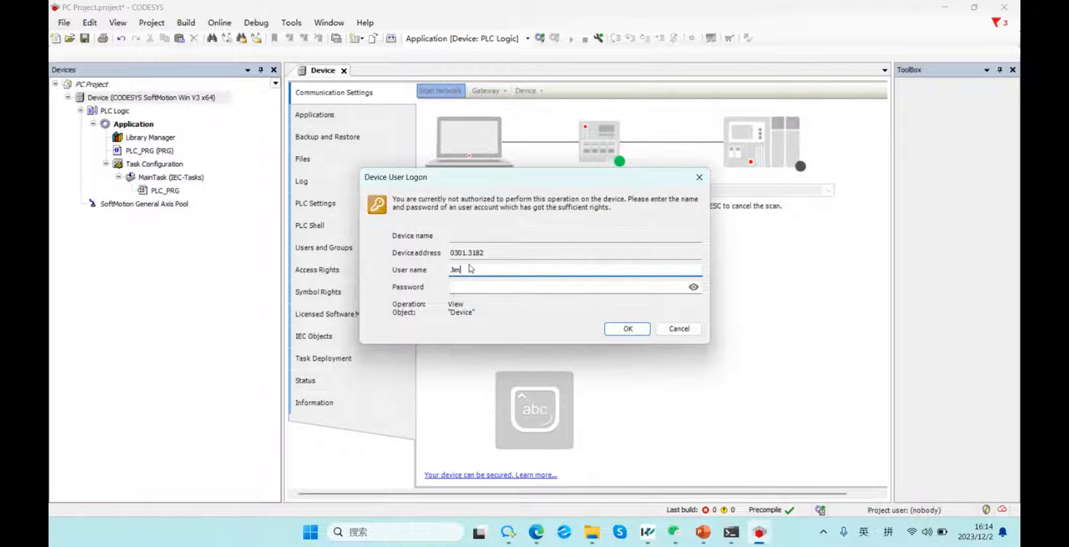
{"action": "left_click", "coordinate": [493, 286]}
{"action": "type", "text": "123456789"}
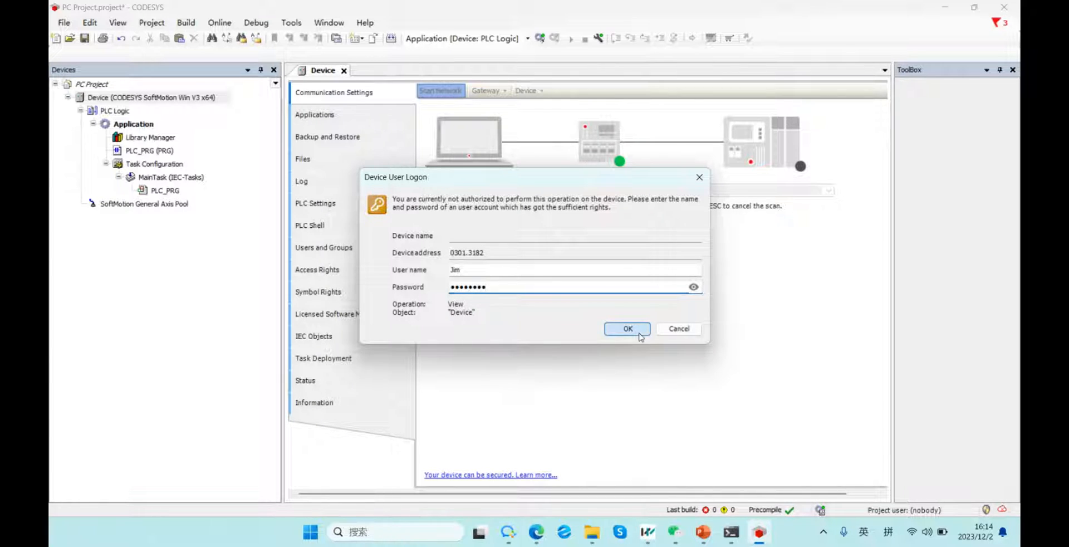
{"action": "left_click", "coordinate": [627, 329]}
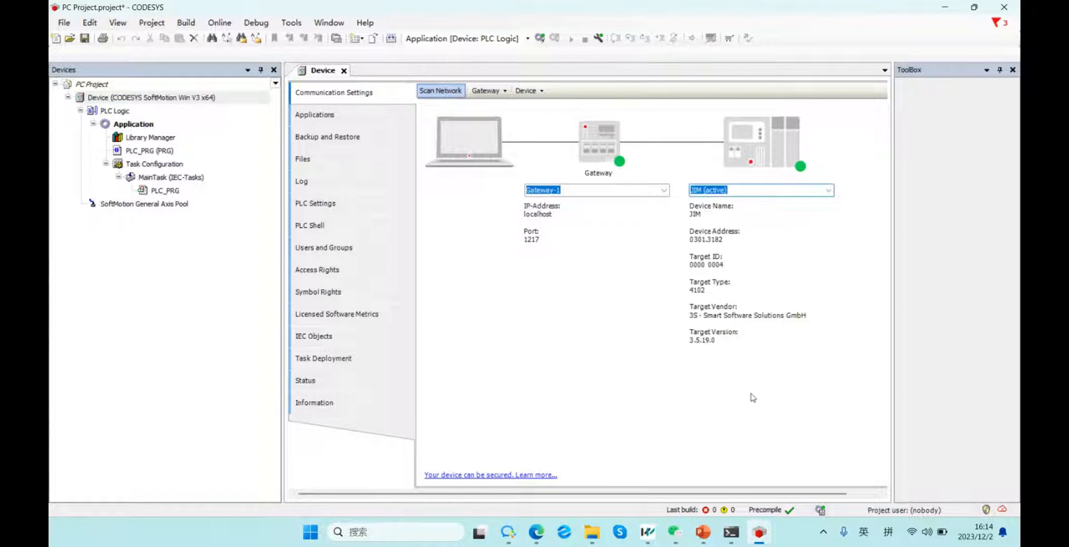
{"action": "mouse_move", "coordinate": [759, 532]}
{"action": "left_click", "coordinate": [676, 462]}
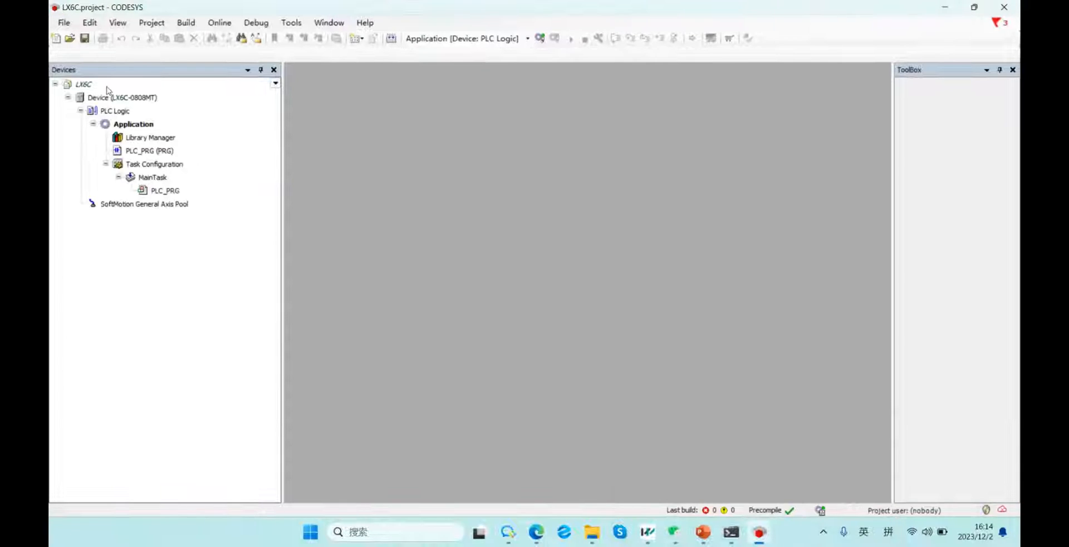
Scan the network and set the LX6C device's path to wecon-lx6c [0301.4008] under Gateway-1.
{"action": "double_click", "coordinate": [125, 98]}
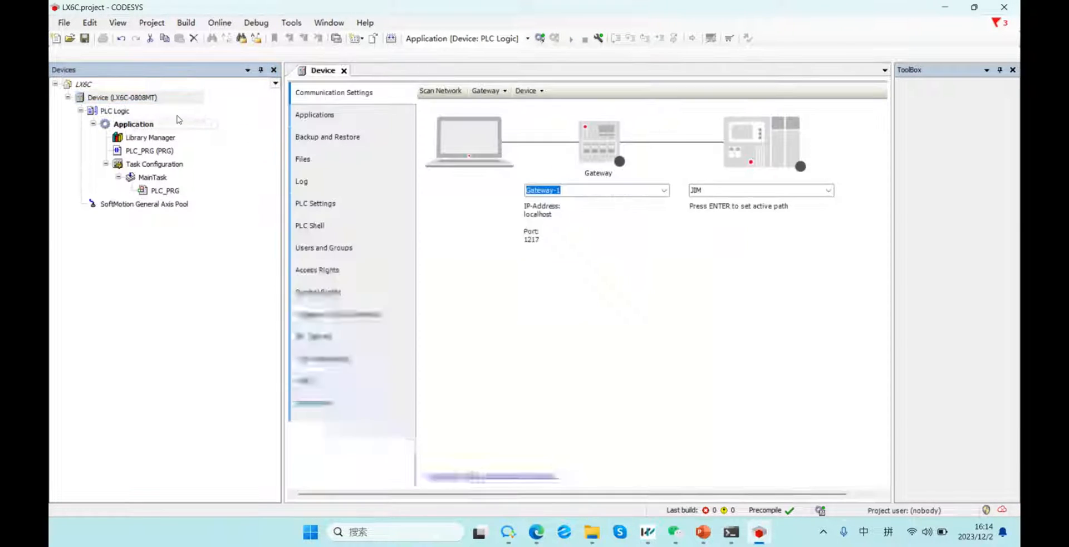
{"action": "left_click", "coordinate": [440, 91]}
{"action": "left_click", "coordinate": [393, 173]}
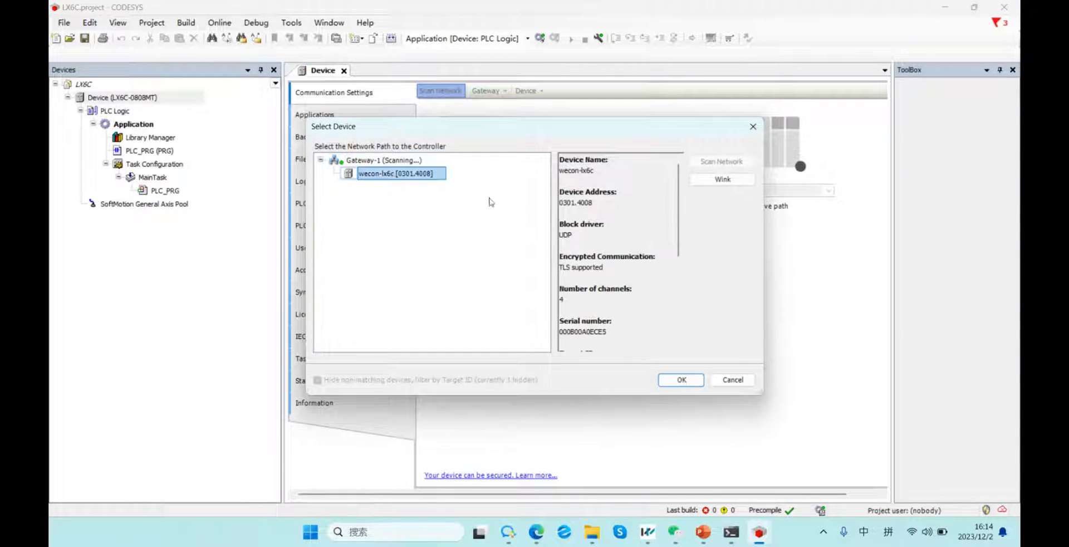
{"action": "left_click", "coordinate": [678, 379]}
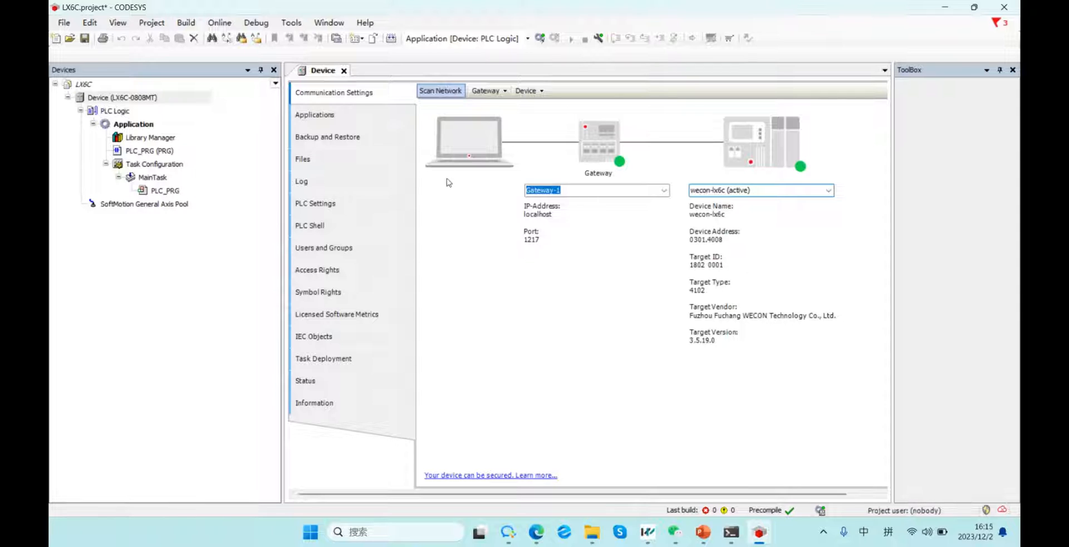
Add the Ethernet adapter from Fieldbuses > EtherNet/IP > Ethernet Adapter under the LX6C Device.
{"action": "left_click", "coordinate": [152, 99]}
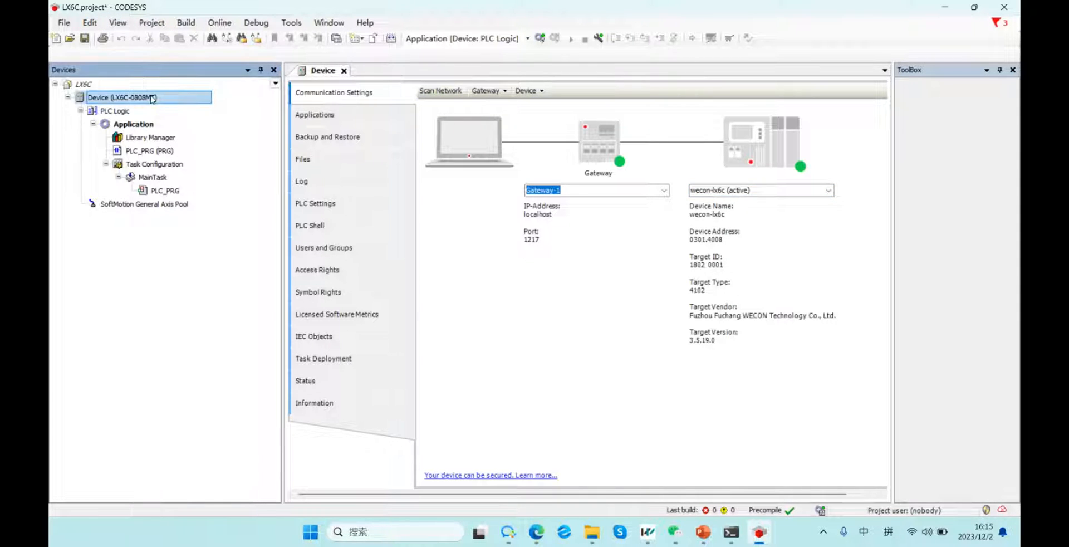
{"action": "right_click", "coordinate": [152, 99]}
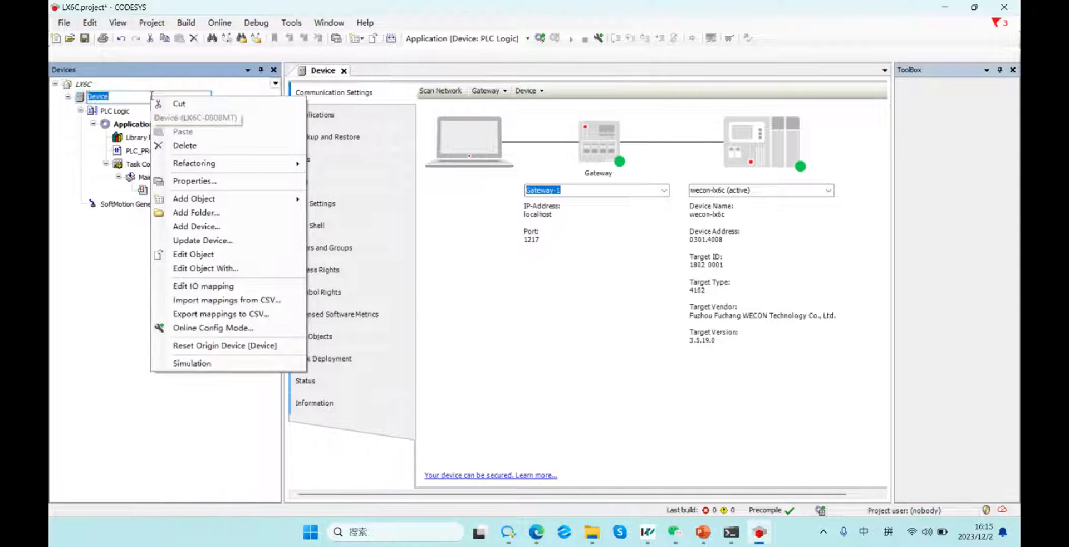
{"action": "left_click", "coordinate": [215, 225]}
{"action": "left_click", "coordinate": [402, 191]}
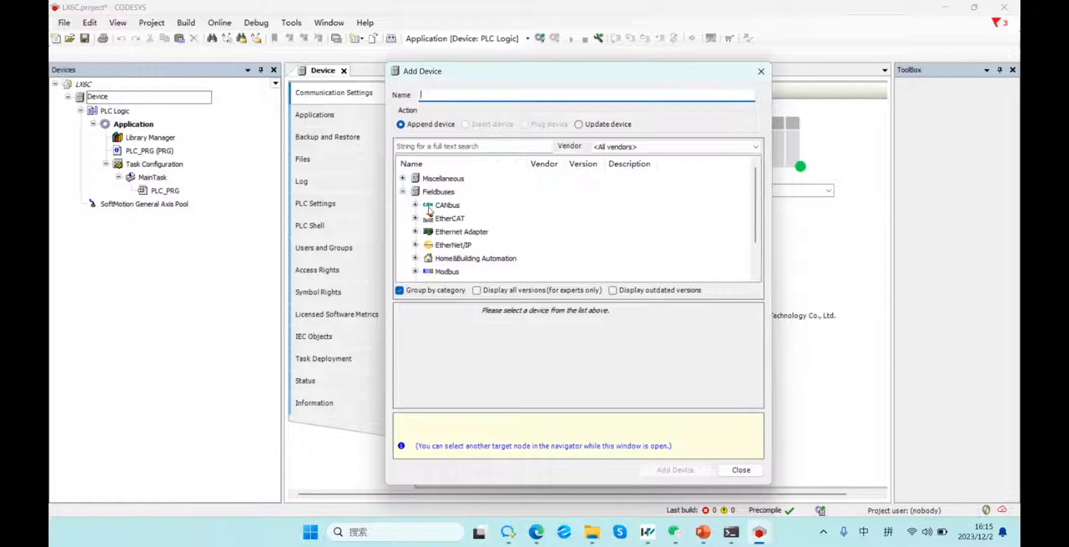
{"action": "left_click", "coordinate": [415, 244]}
{"action": "left_click", "coordinate": [474, 258]}
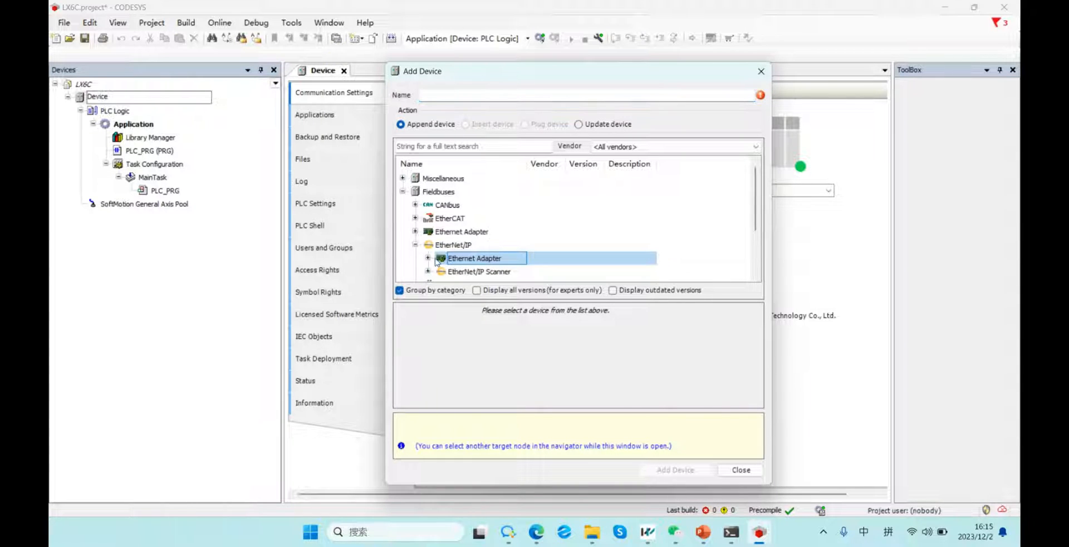
{"action": "double_click", "coordinate": [480, 260]}
{"action": "scroll", "coordinate": [484, 266], "scroll_direction": "down", "scroll_amount": 1}
{"action": "double_click", "coordinate": [475, 231]}
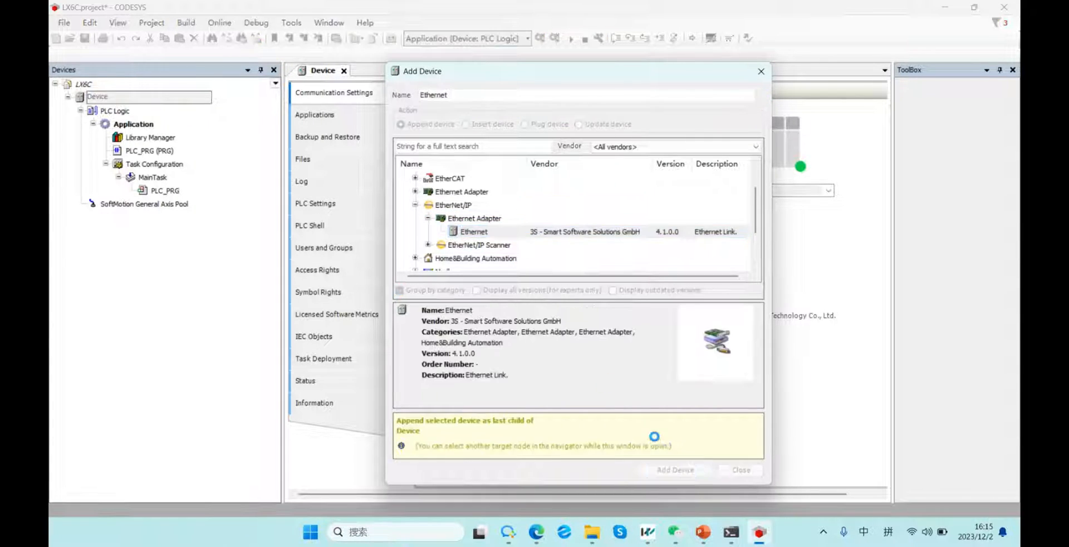
{"action": "left_click", "coordinate": [740, 470]}
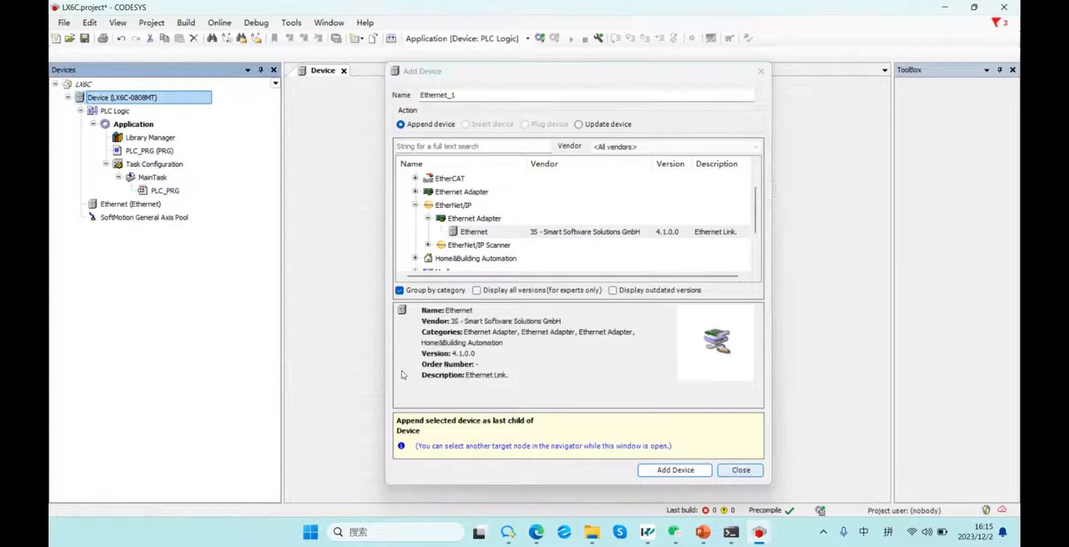
{"action": "right_click", "coordinate": [147, 206]}
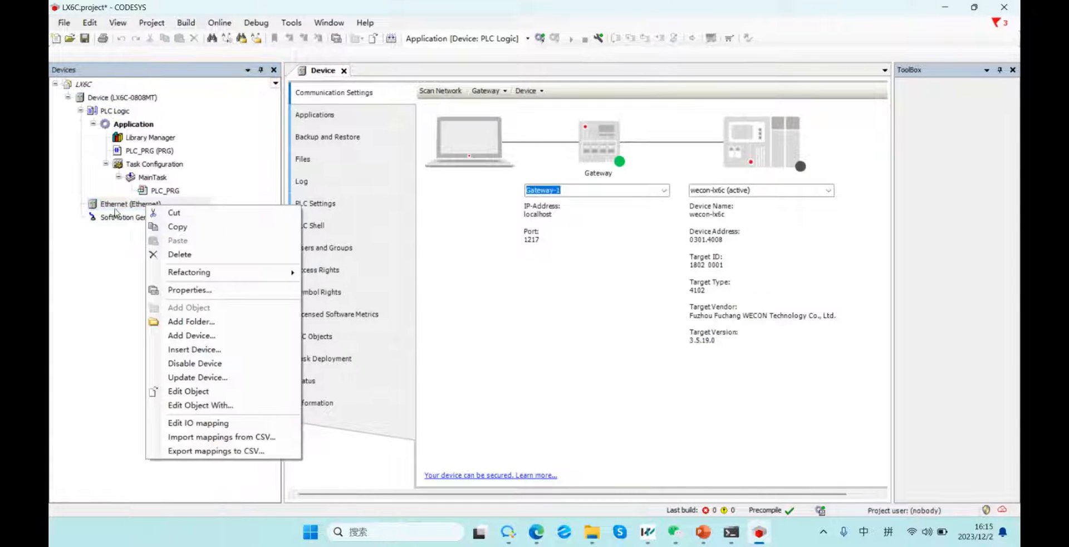
Add an EtherNet/IP Adapter from the EtherNet/IP Local Adapter group under the Ethernet node.
{"action": "left_click", "coordinate": [220, 336]}
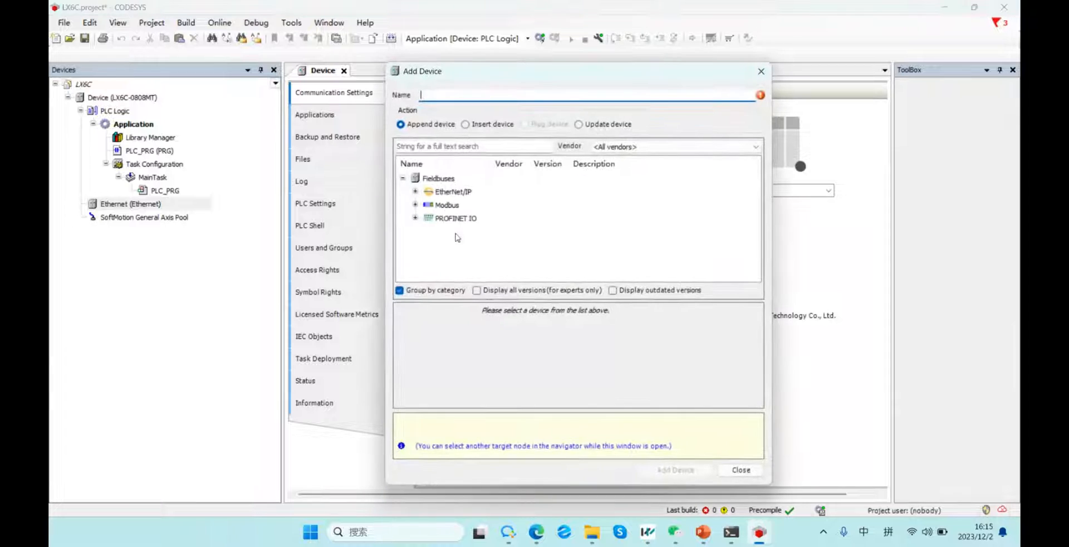
{"action": "left_click", "coordinate": [415, 191]}
{"action": "left_click", "coordinate": [428, 204]}
{"action": "left_click", "coordinate": [492, 219]}
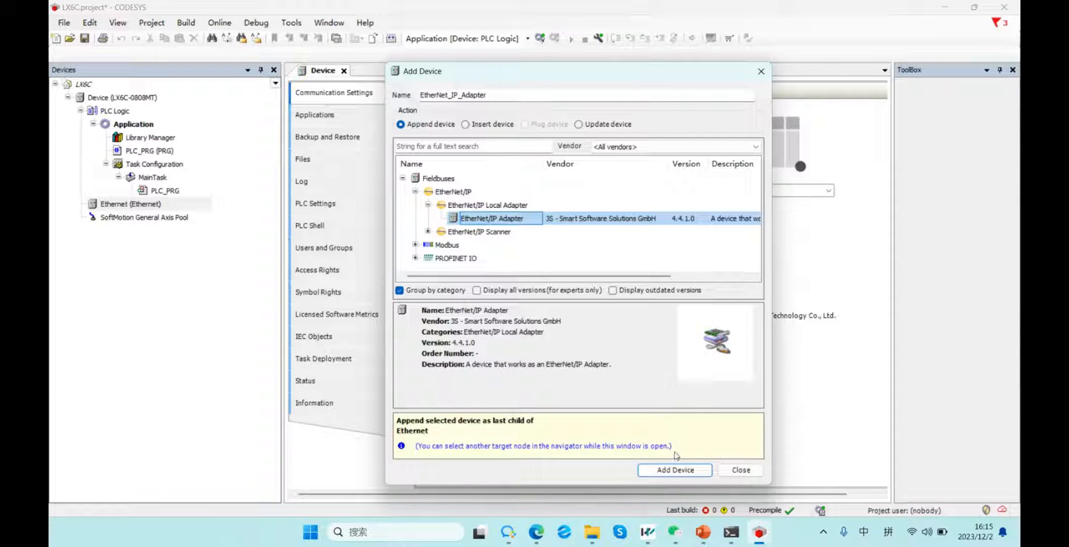
{"action": "left_click", "coordinate": [675, 470]}
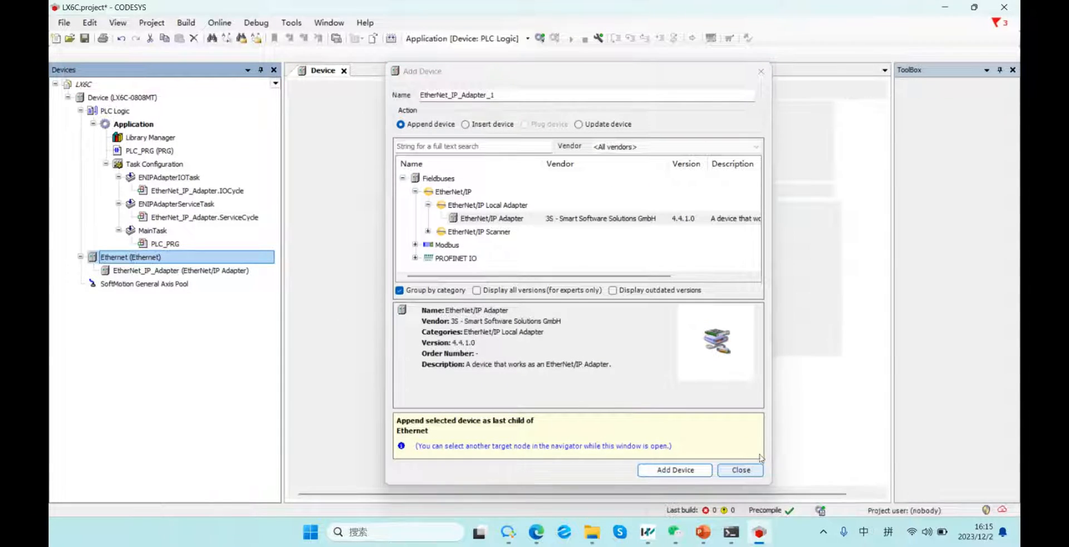
{"action": "left_click", "coordinate": [741, 470]}
Append an EtherNet/IP Module beneath the EtherNet_IP_Adapter.
{"action": "right_click", "coordinate": [159, 273]}
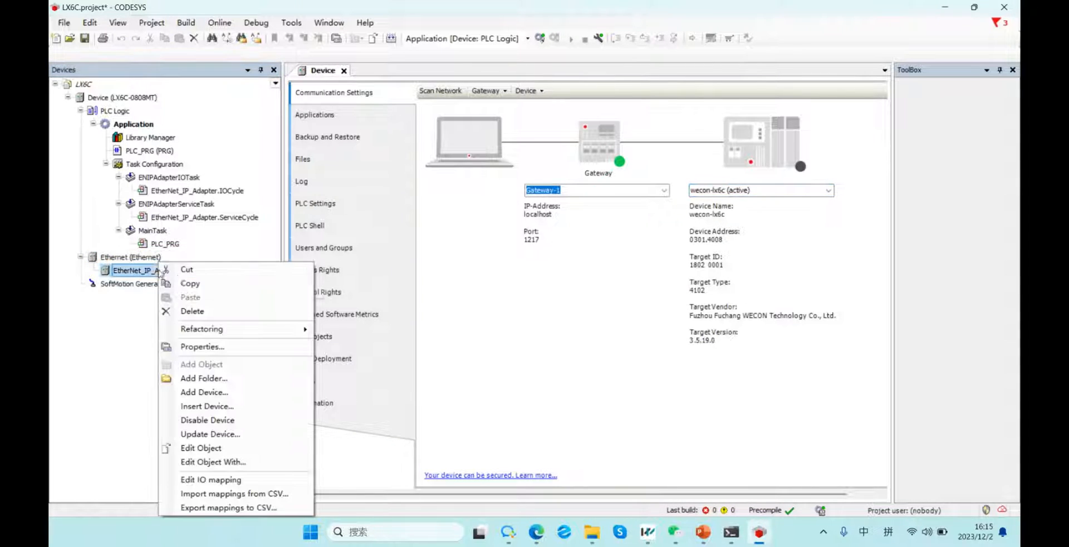
{"action": "left_click", "coordinate": [216, 394]}
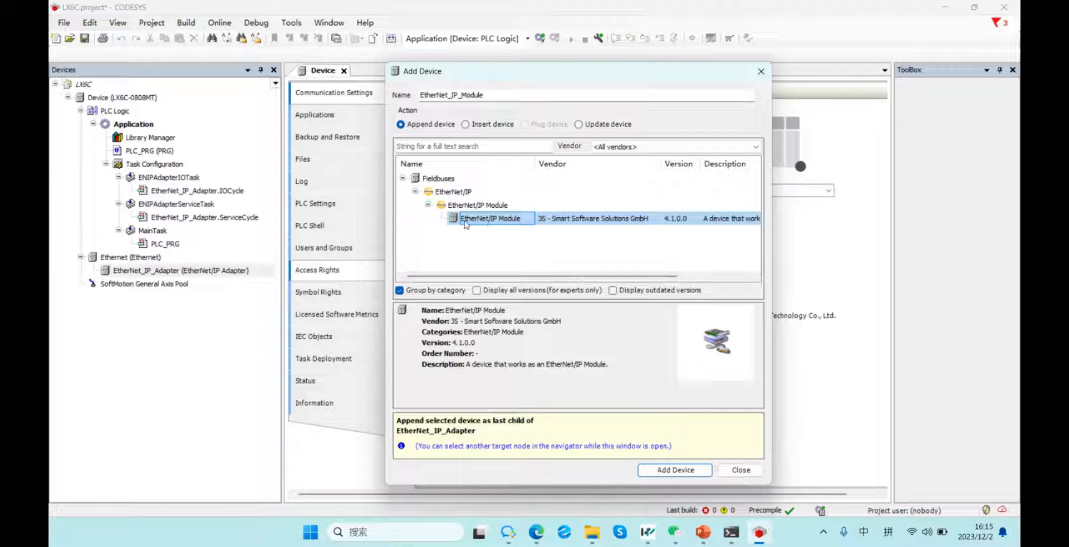
{"action": "left_click", "coordinate": [675, 470]}
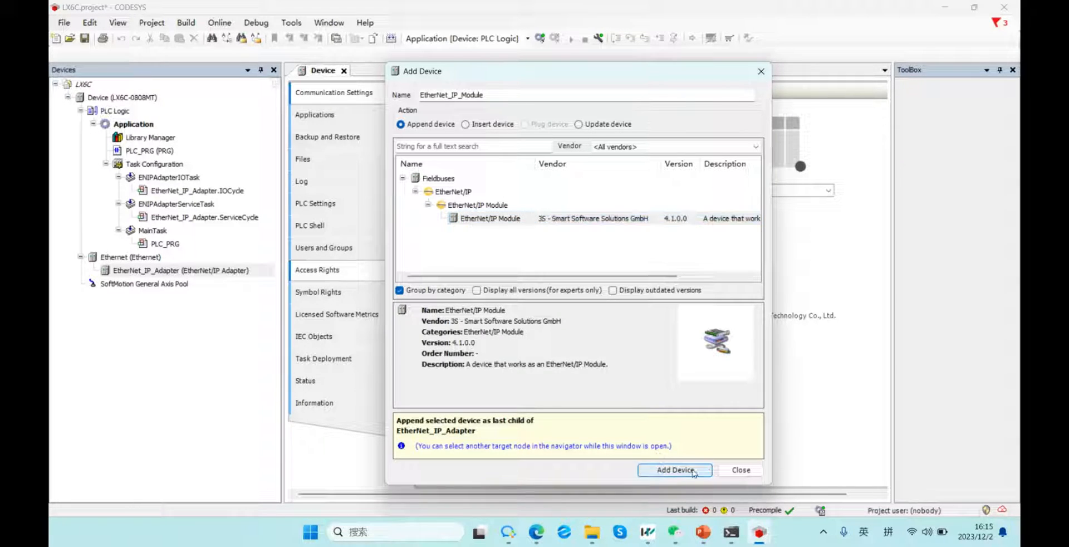
{"action": "left_click", "coordinate": [741, 470]}
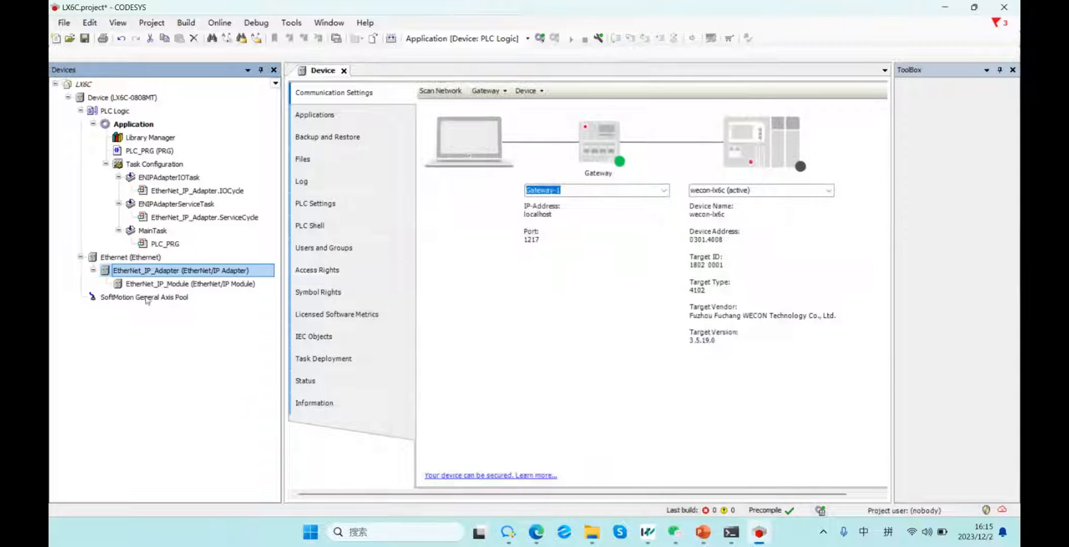
Bind the Ethernet adapter to interface eth0 at 192.168.8.8, gateway 192.168.8.1.
{"action": "double_click", "coordinate": [131, 256]}
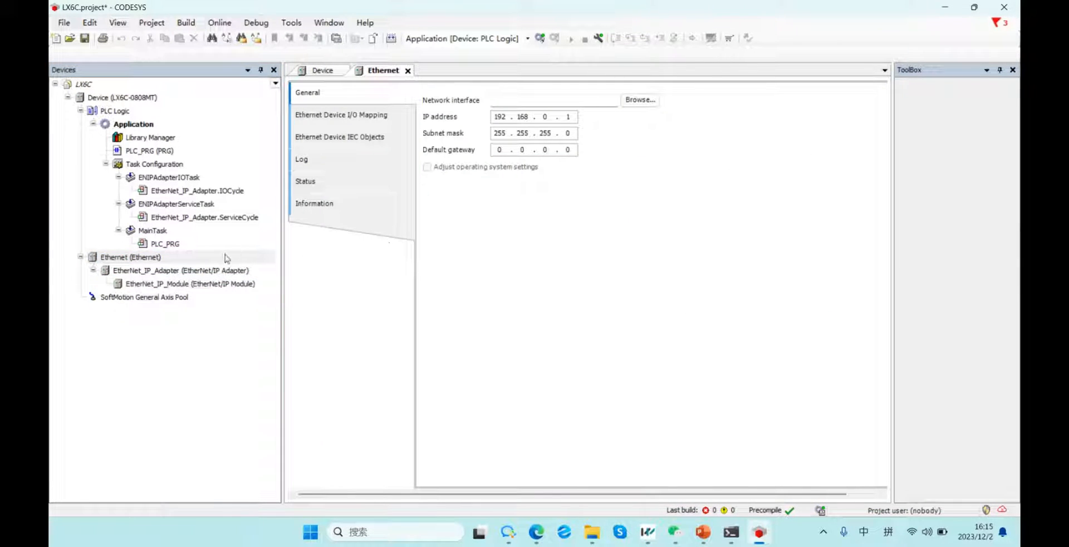
{"action": "left_click_drag", "start_coordinate": [115, 263], "coordinate": [130, 260]}
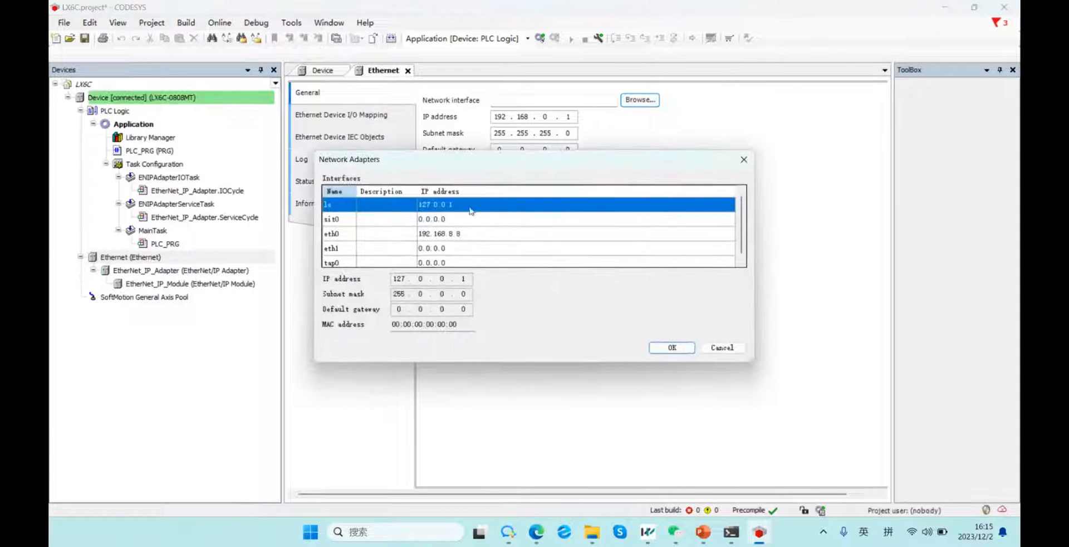
{"action": "left_click", "coordinate": [455, 236]}
{"action": "left_click_drag", "start_coordinate": [477, 165], "coordinate": [518, 181]}
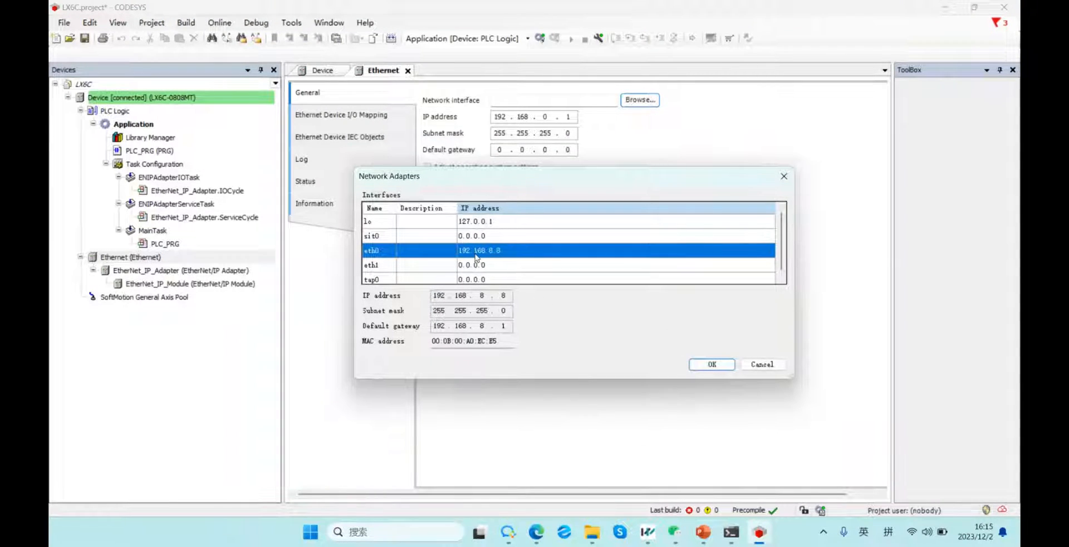
{"action": "left_click", "coordinate": [712, 364]}
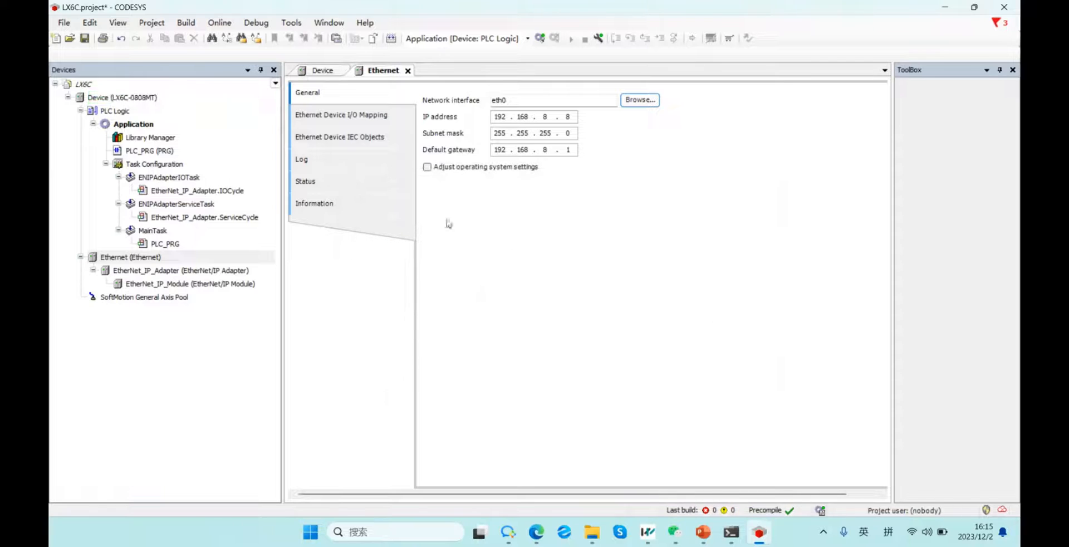
Check the Ethernet device's IEC objects, log and information pages, then open EtherNet_IP_Adapter.
{"action": "left_click", "coordinate": [356, 137]}
{"action": "left_click", "coordinate": [354, 170]}
{"action": "left_click", "coordinate": [353, 200]}
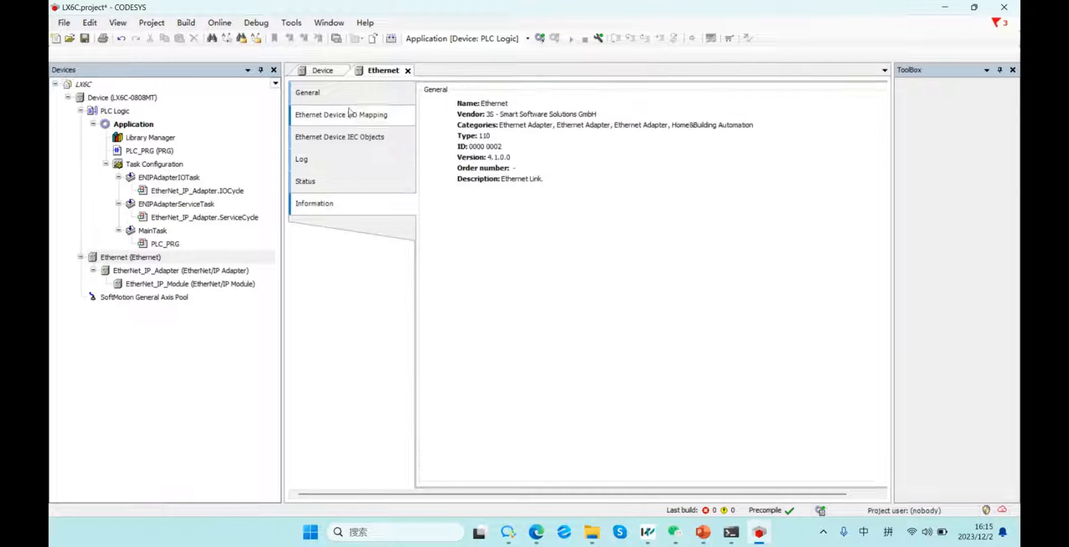
{"action": "left_click", "coordinate": [348, 92]}
{"action": "double_click", "coordinate": [208, 271]}
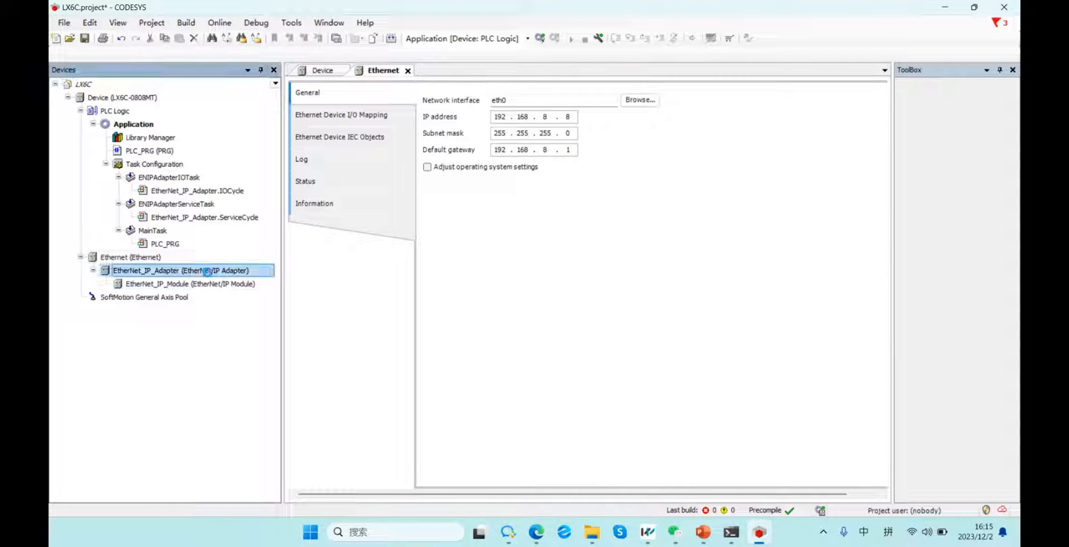
Review the adapter's Tags, Log and General pages, then open the EtherNet_IP_Module assemblies.
{"action": "left_click", "coordinate": [372, 123]}
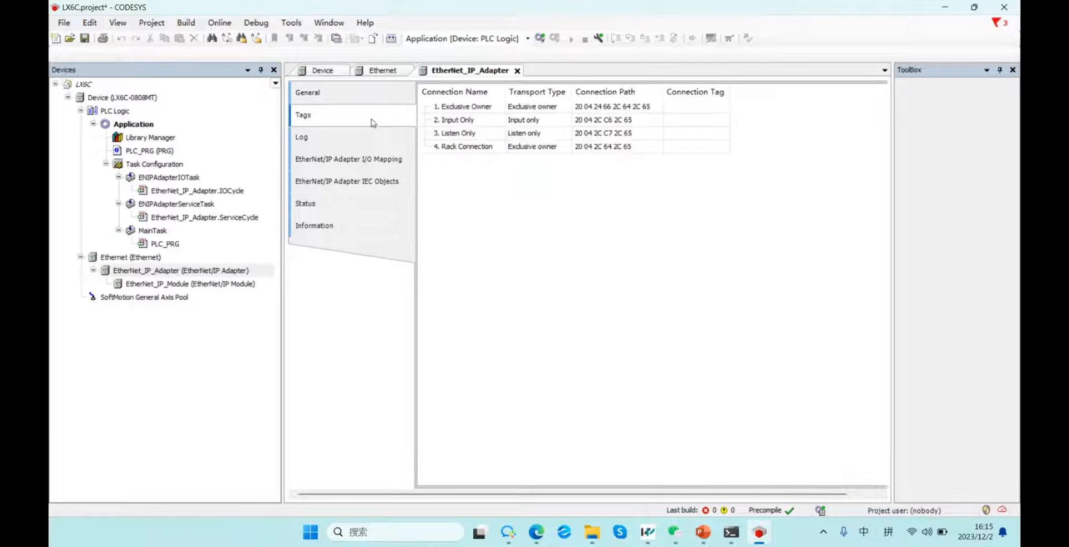
{"action": "left_click", "coordinate": [355, 99]}
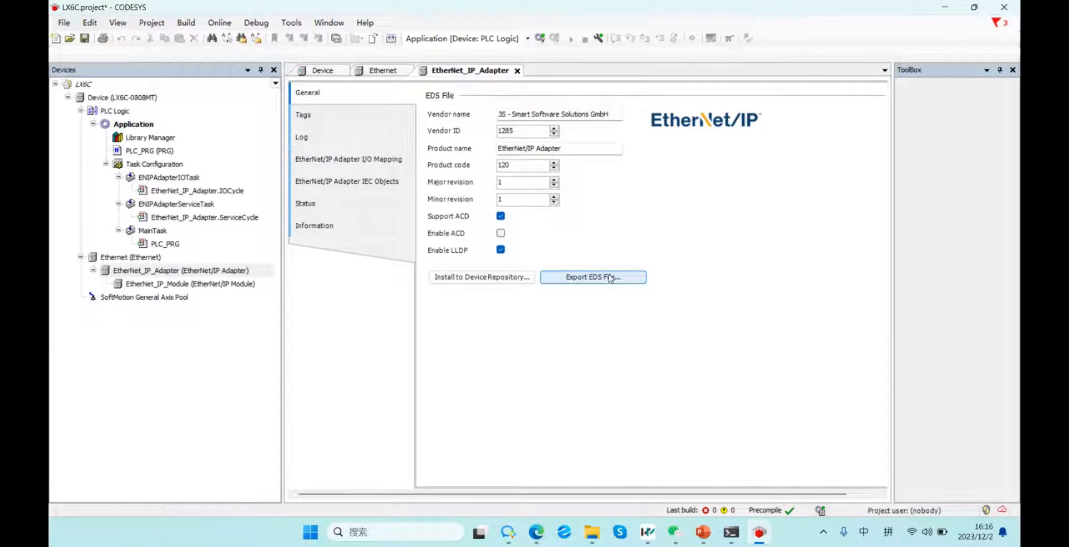
{"action": "left_click", "coordinate": [357, 121]}
{"action": "left_click", "coordinate": [306, 137]}
{"action": "left_click", "coordinate": [328, 93]}
{"action": "double_click", "coordinate": [186, 286]}
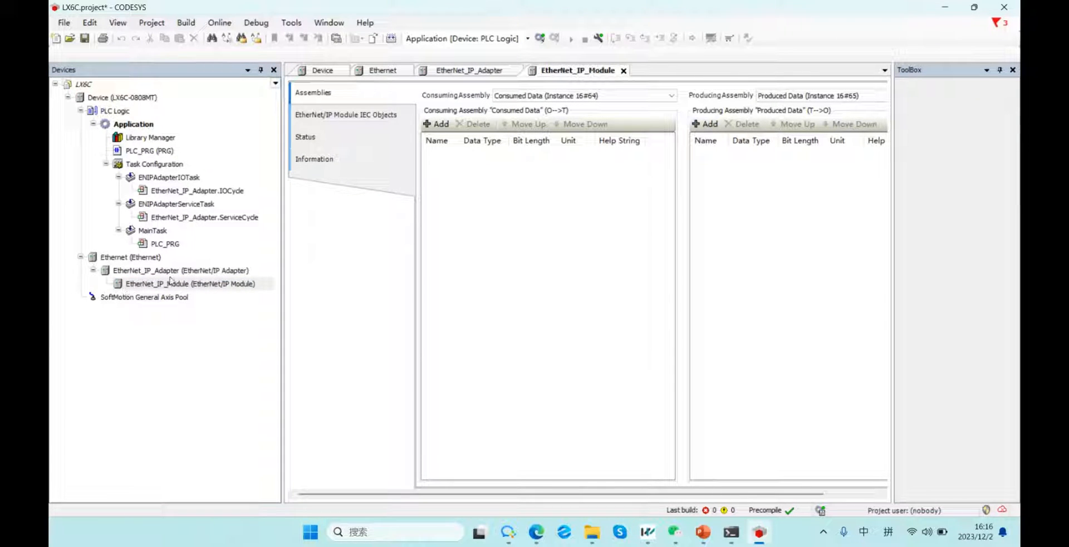
Add INPUT CHANNEL 1 to the module's consuming assembly.
{"action": "left_click", "coordinate": [365, 117]}
{"action": "left_click", "coordinate": [313, 92]}
{"action": "left_click", "coordinate": [441, 123]}
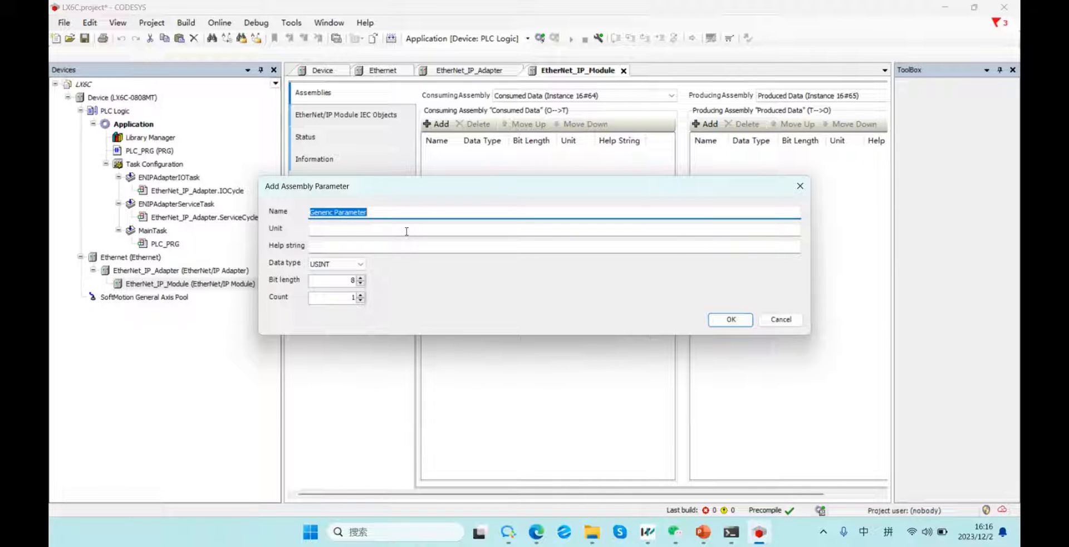
{"action": "type", "text": "r"}
{"action": "key", "text": "Caps_Lock"}
{"action": "key", "text": "BackSpace"}
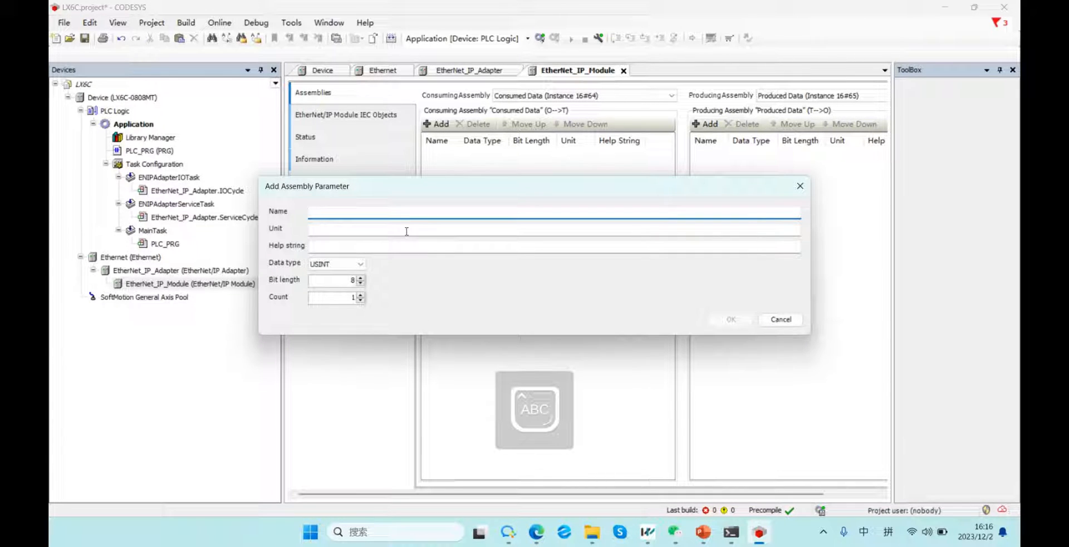
{"action": "type", "text": "INPUT CHANNEL 1"}
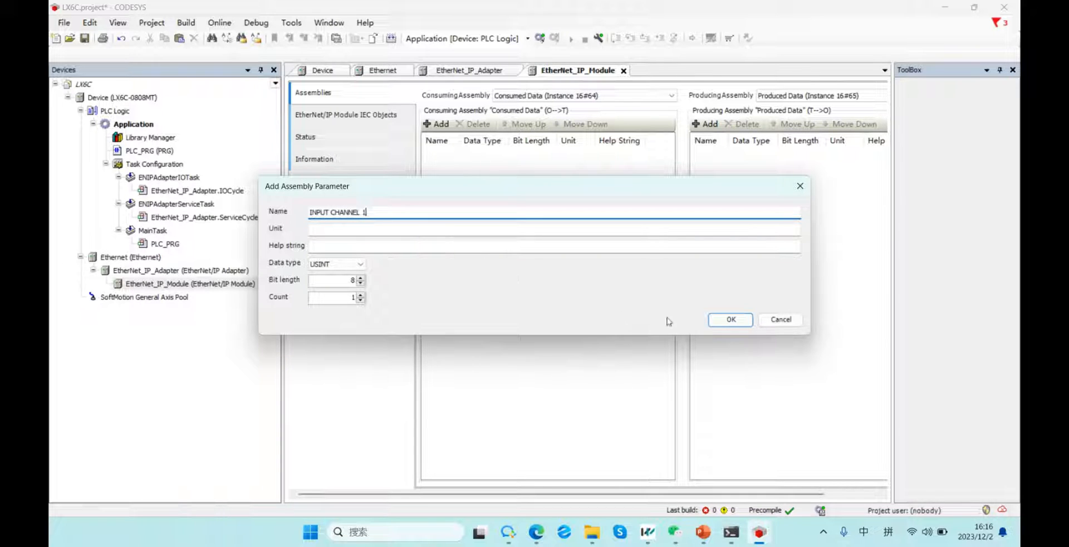
{"action": "left_click", "coordinate": [731, 319]}
Add BOOL parameter OUTPUT CHANNEL 1 to the producing assembly.
{"action": "left_click", "coordinate": [654, 122]}
{"action": "type", "text": "OU"}
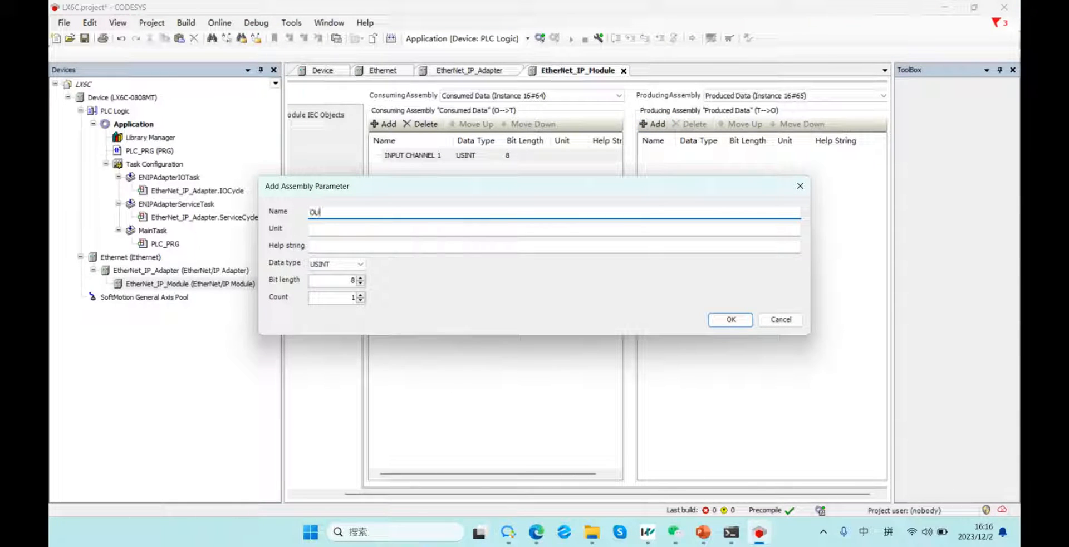
{"action": "type", "text": "TPUT CHANNEL 1"}
{"action": "left_click", "coordinate": [339, 264]}
{"action": "left_click", "coordinate": [341, 276]}
{"action": "left_click", "coordinate": [337, 264]}
{"action": "left_click", "coordinate": [327, 286]}
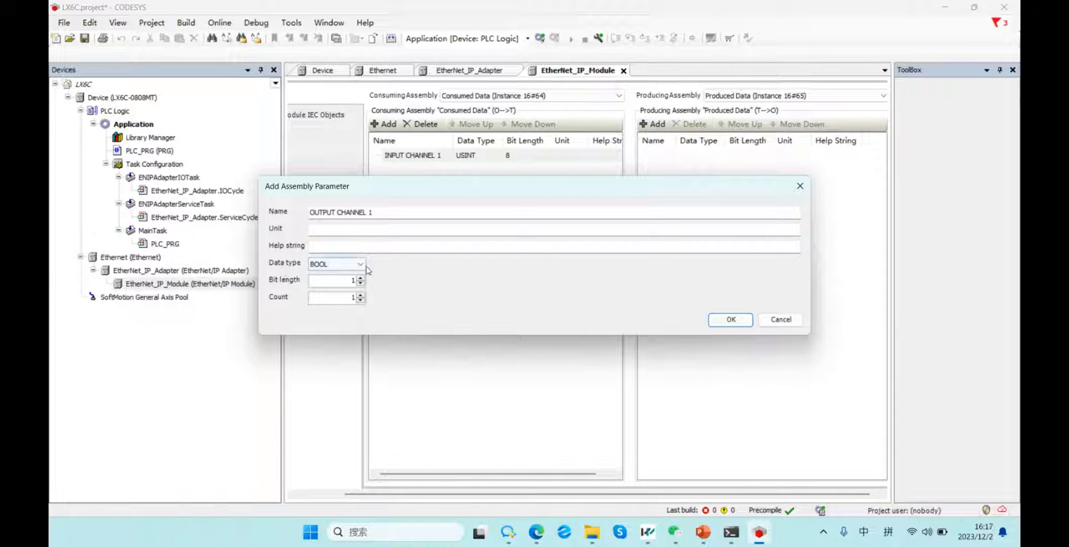
{"action": "left_click", "coordinate": [731, 320]}
Change INPUT CHANNEL 1's data type to BOOL.
{"action": "double_click", "coordinate": [493, 157]}
{"action": "left_click", "coordinate": [495, 157]}
{"action": "left_click", "coordinate": [486, 176]}
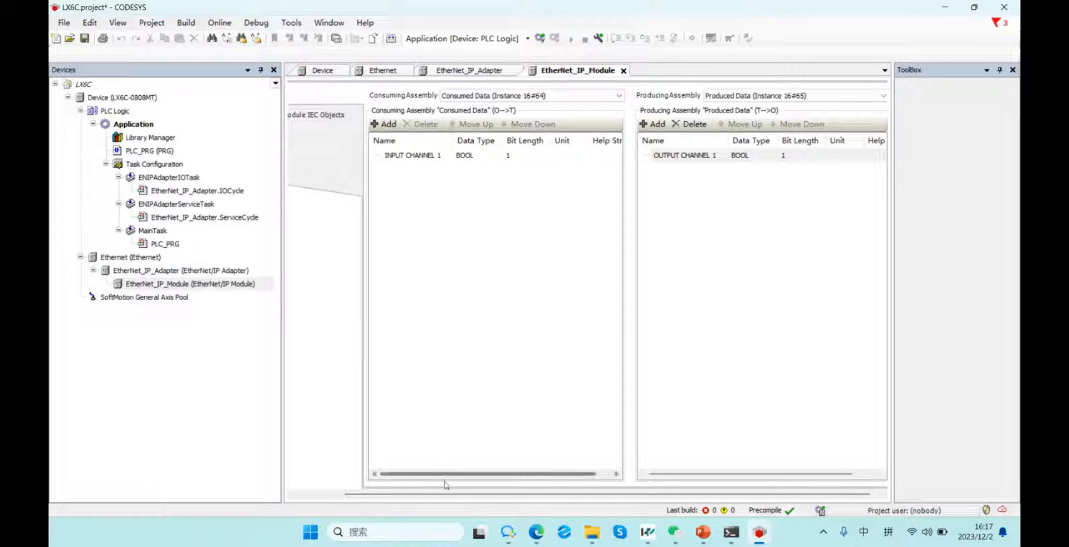
{"action": "left_click_drag", "start_coordinate": [449, 494], "coordinate": [306, 478]}
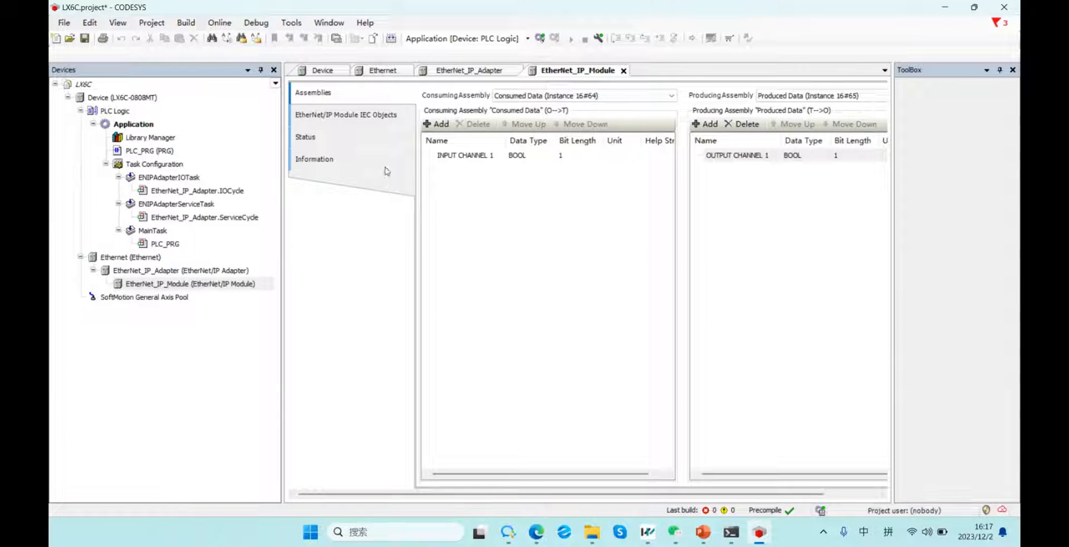
Check the I/O mapping showing the channels at %IX0.0 and %QX0.0.
{"action": "left_click", "coordinate": [363, 113]}
{"action": "left_click", "coordinate": [358, 98]}
{"action": "left_click", "coordinate": [383, 115]}
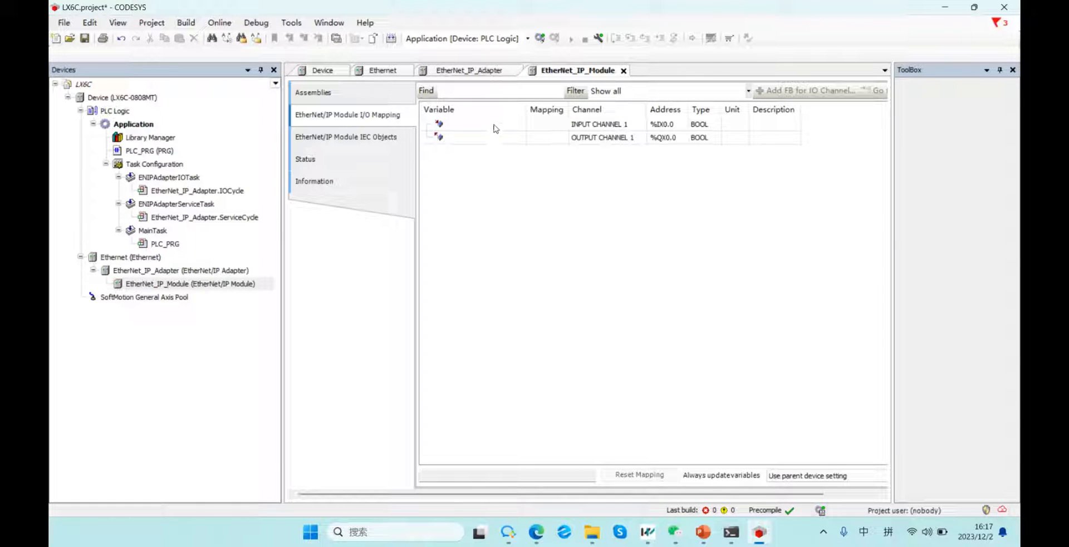
{"action": "scroll", "coordinate": [561, 148], "scroll_direction": "right", "scroll_amount": 2}
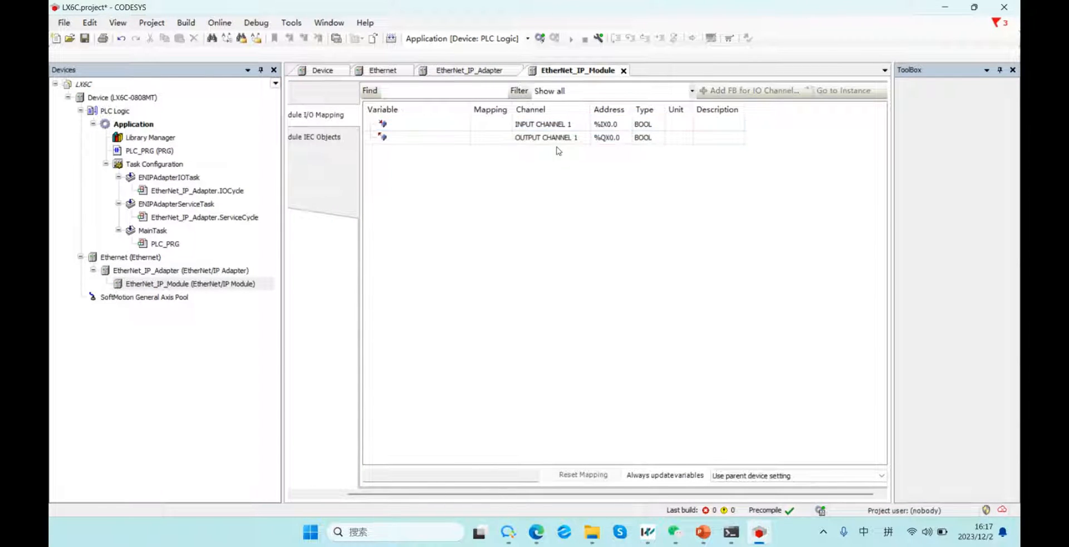
{"action": "left_click", "coordinate": [327, 123]}
{"action": "left_click", "coordinate": [347, 114]}
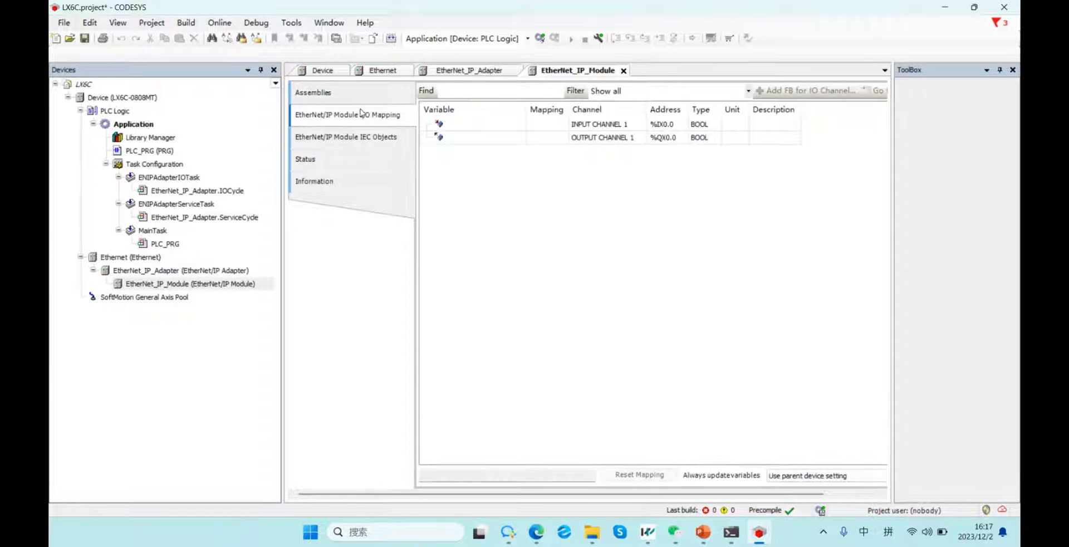
{"action": "left_click", "coordinate": [149, 245]}
Declare two new BOOL variables in PLC_PRG and rename the first to M0.
{"action": "double_click", "coordinate": [217, 246]}
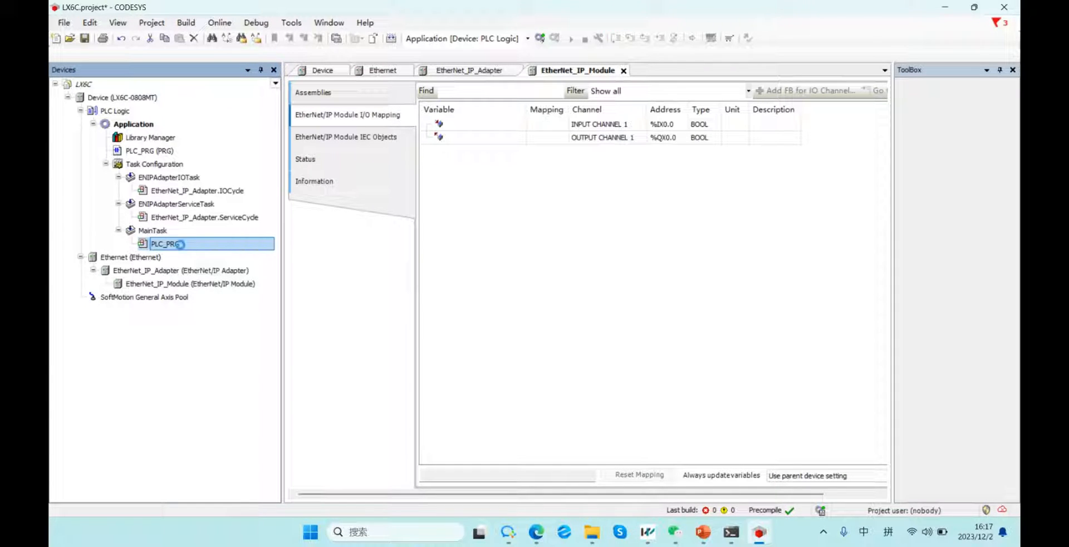
{"action": "left_click", "coordinate": [292, 85]}
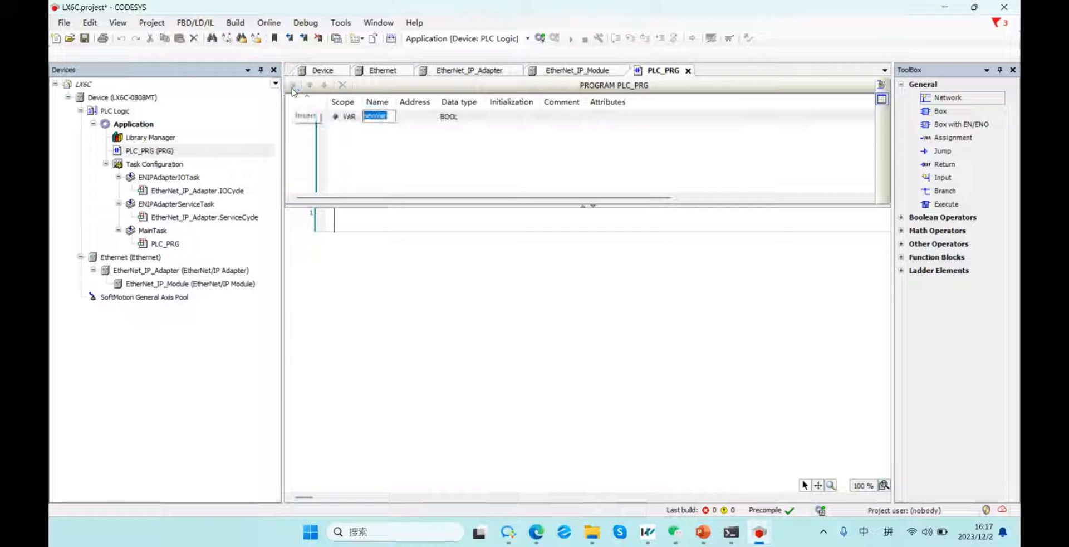
{"action": "left_click", "coordinate": [292, 85]}
{"action": "left_click", "coordinate": [394, 115]}
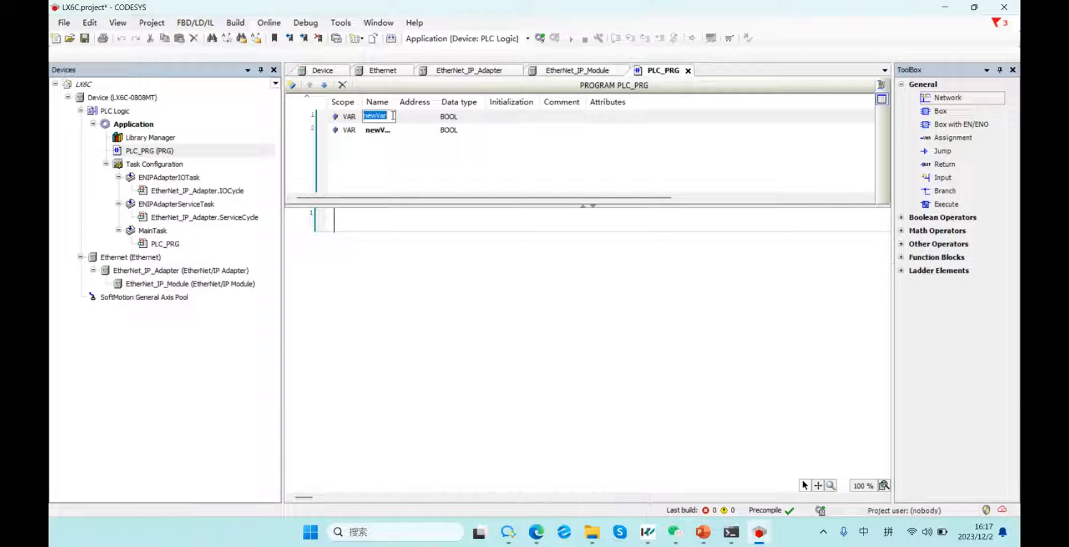
{"action": "type", "text": "M0"}
{"action": "key", "text": "Return"}
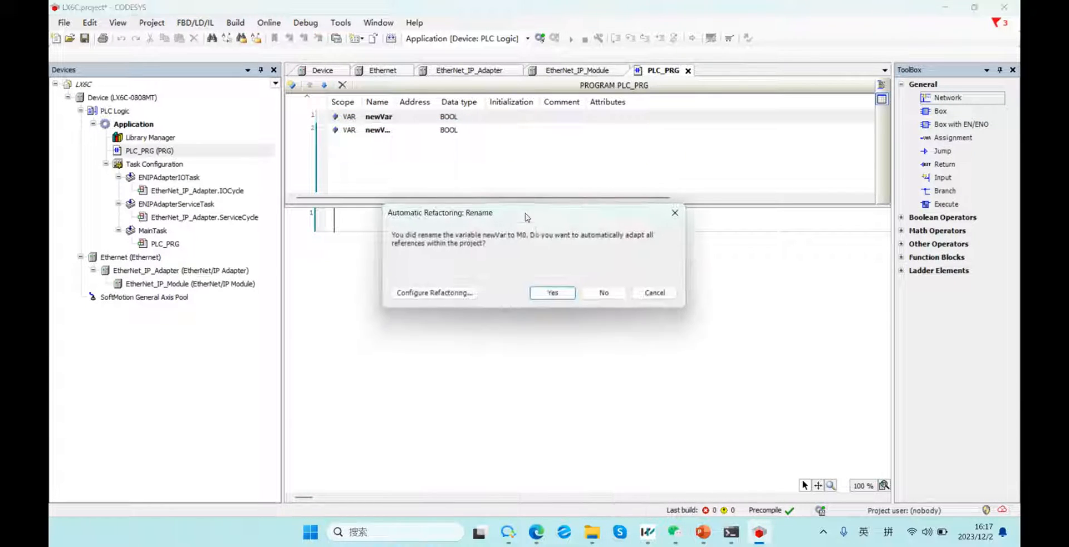
{"action": "left_click", "coordinate": [552, 292]}
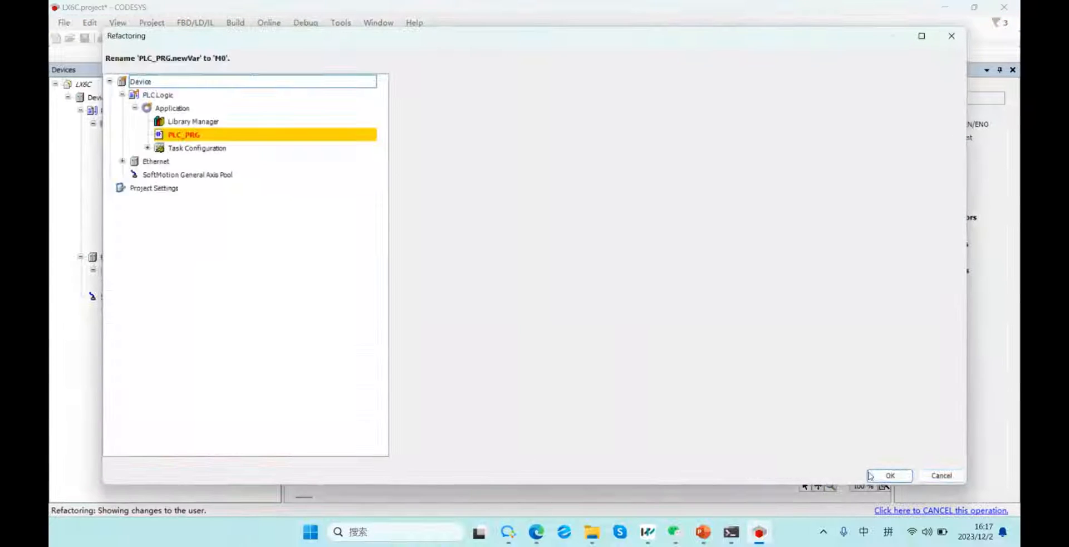
{"action": "left_click", "coordinate": [891, 474]}
Rename the second PLC_PRG variable to M1.
{"action": "double_click", "coordinate": [385, 130]}
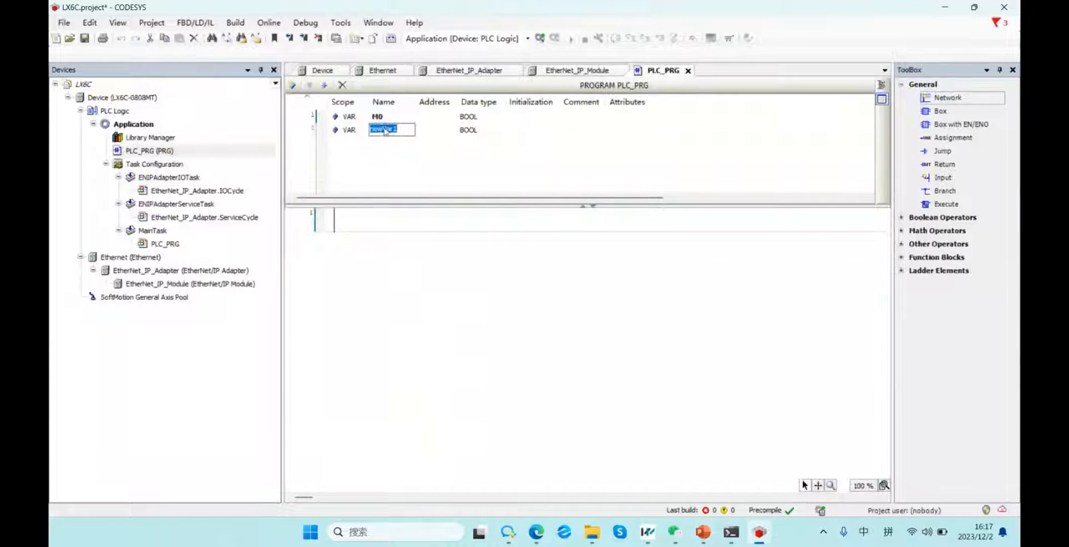
{"action": "type", "text": "M1"}
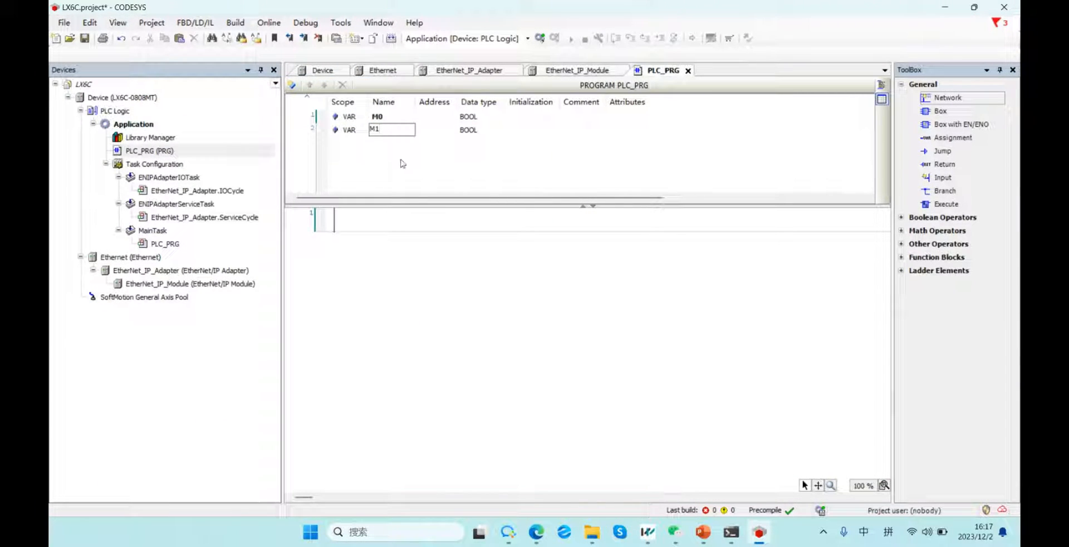
{"action": "key", "text": "Return"}
{"action": "key", "text": "Return"}
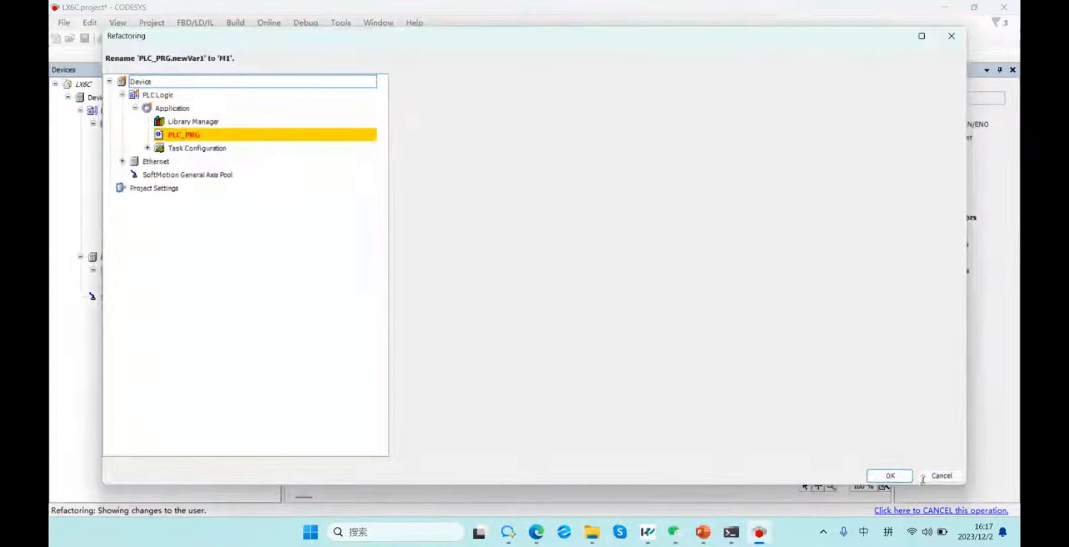
{"action": "left_click", "coordinate": [885, 474]}
Insert a contact in network 1 assigned to variable M0.
{"action": "right_click", "coordinate": [345, 229]}
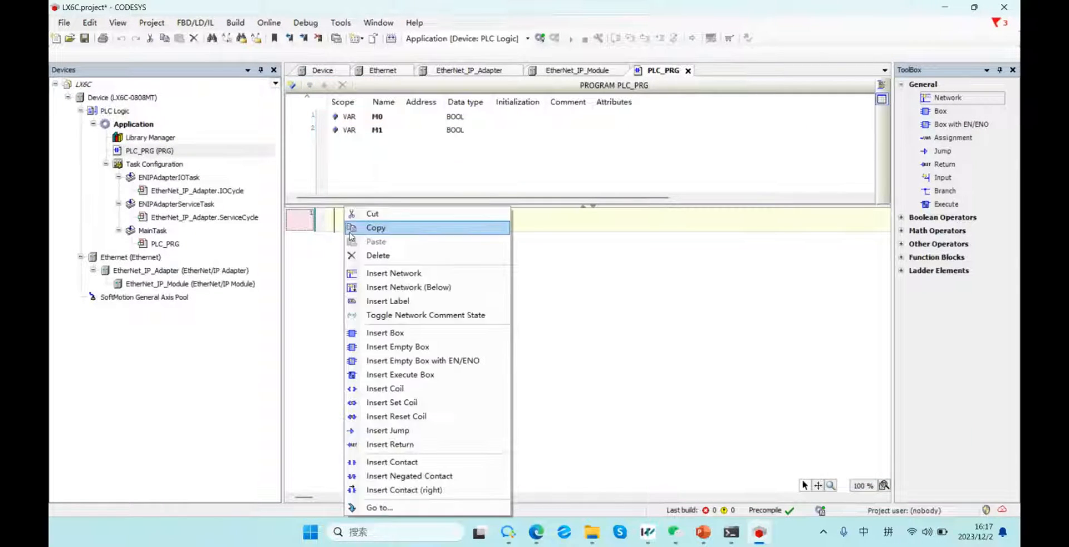
{"action": "left_click", "coordinate": [390, 461]}
{"action": "left_click", "coordinate": [369, 223]}
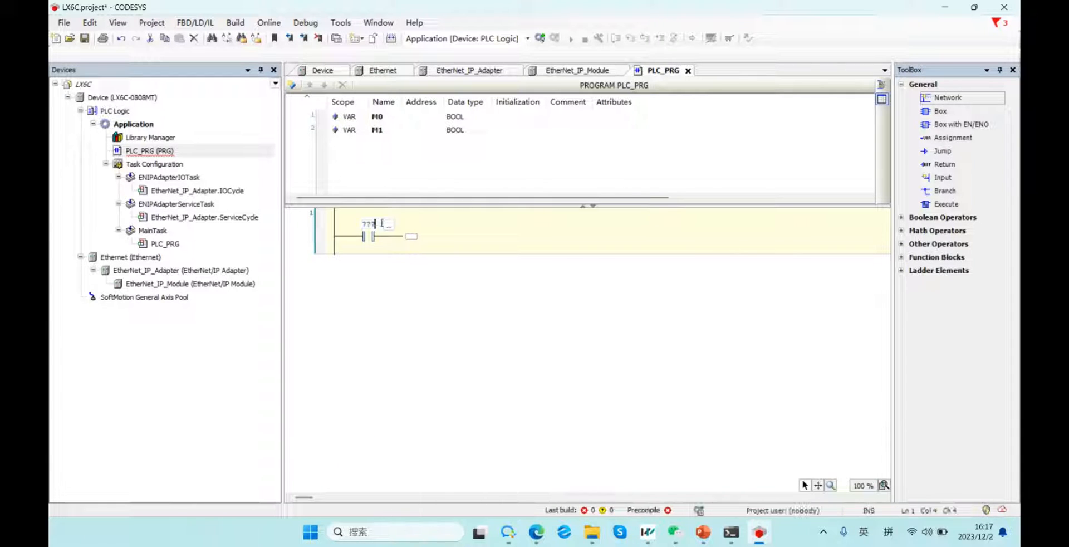
{"action": "left_click", "coordinate": [389, 227]}
{"action": "double_click", "coordinate": [464, 145]}
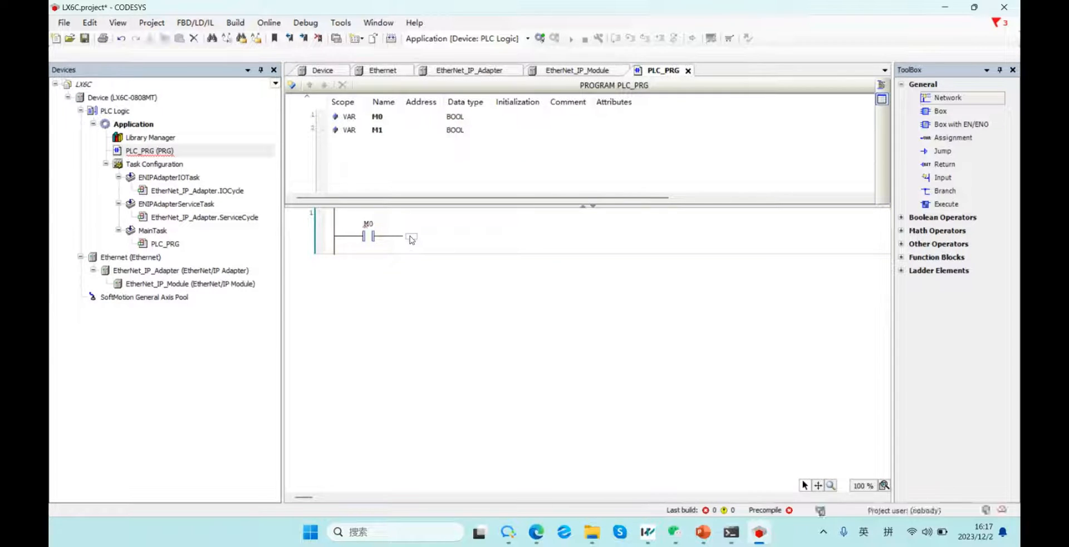
Add a coil at the end of the rung assigned to variable M1.
{"action": "right_click", "coordinate": [411, 236]}
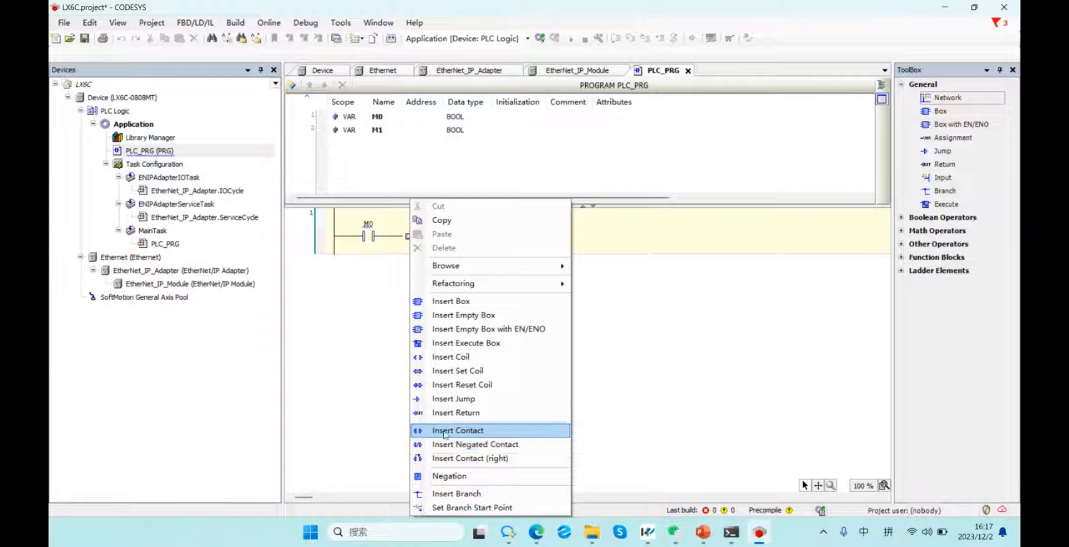
{"action": "left_click", "coordinate": [436, 356]}
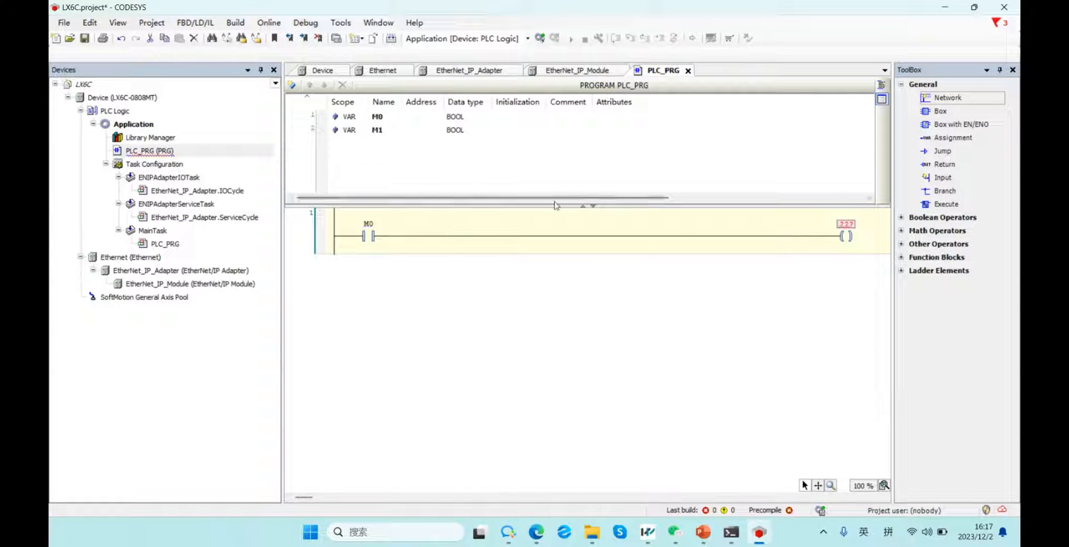
{"action": "left_click", "coordinate": [846, 224]}
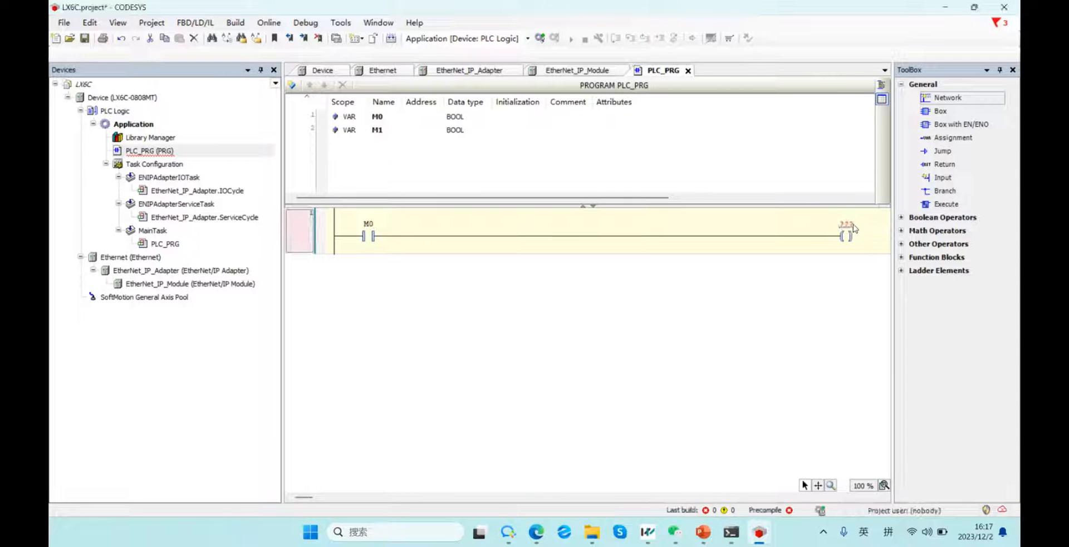
{"action": "left_click", "coordinate": [867, 225]}
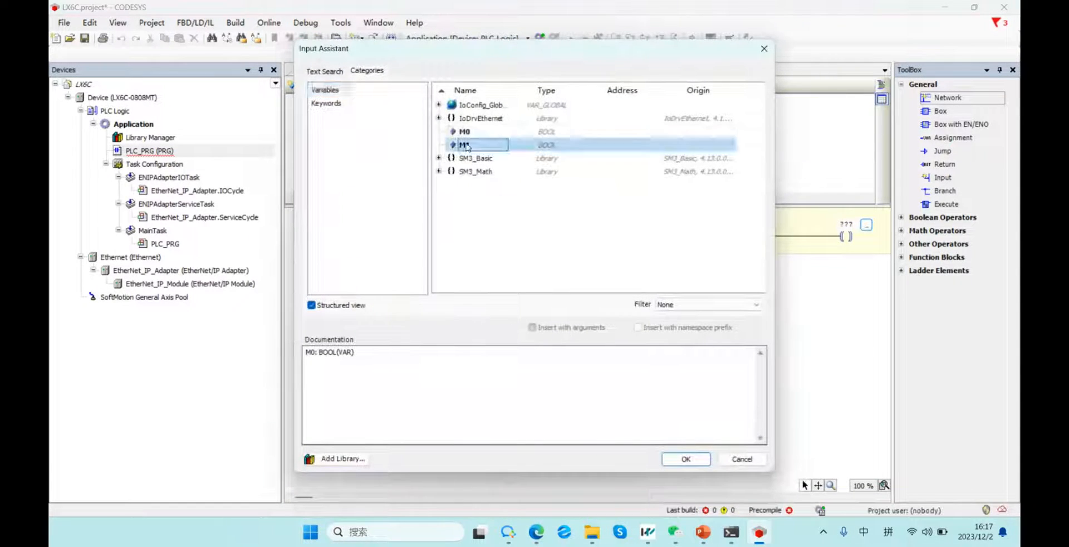
{"action": "double_click", "coordinate": [465, 144]}
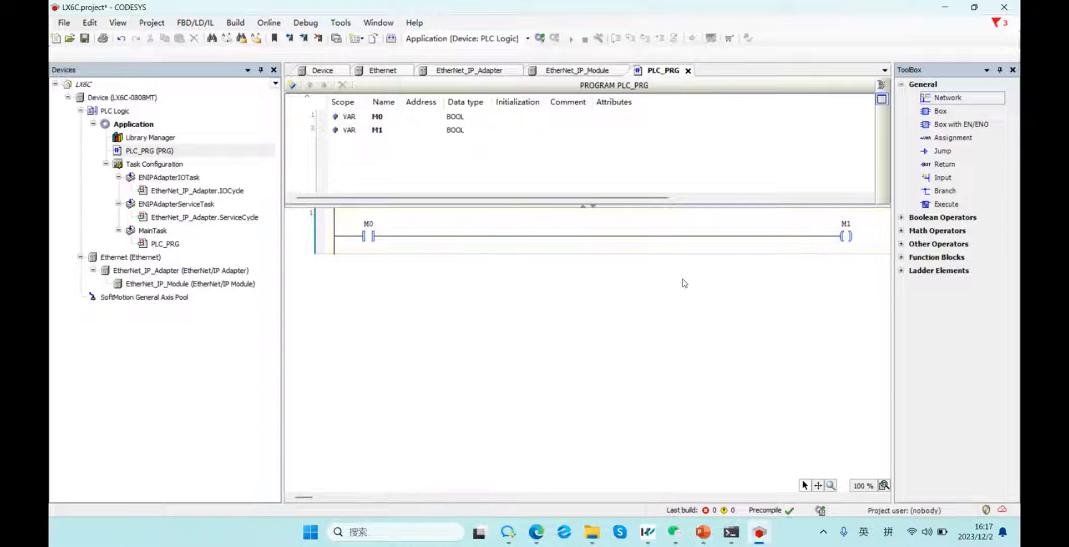
{"action": "double_click", "coordinate": [174, 285]}
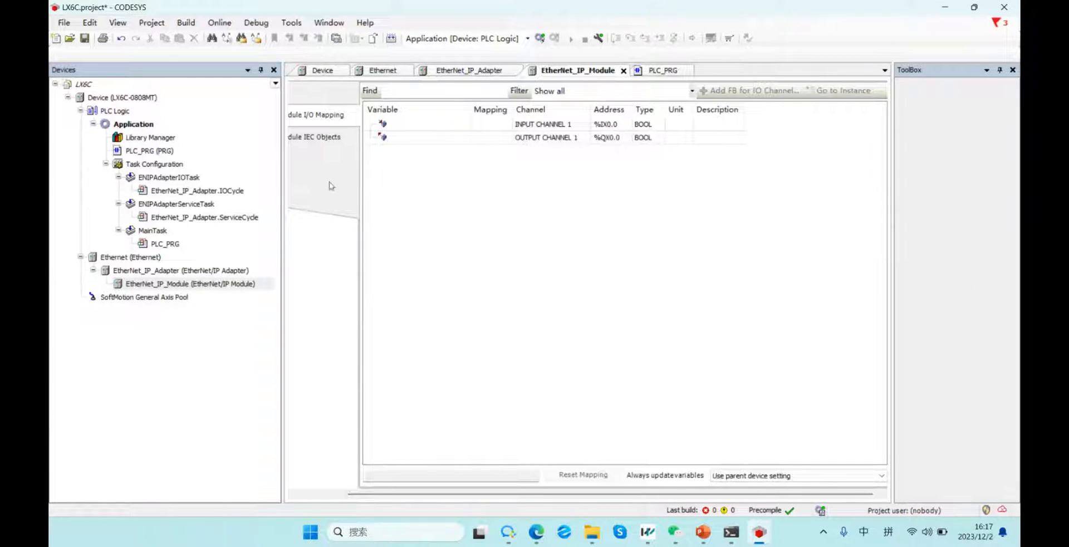
Map INPUT CHANNEL 1 to Application.PLC_PRG.M0 via the Input Assistant.
{"action": "double_click", "coordinate": [159, 245]}
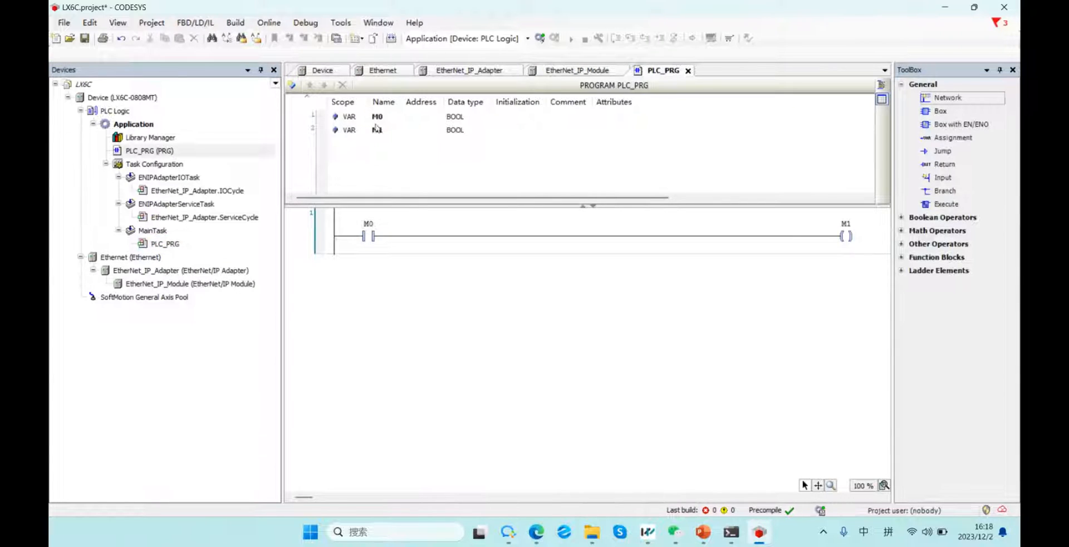
{"action": "double_click", "coordinate": [174, 283]}
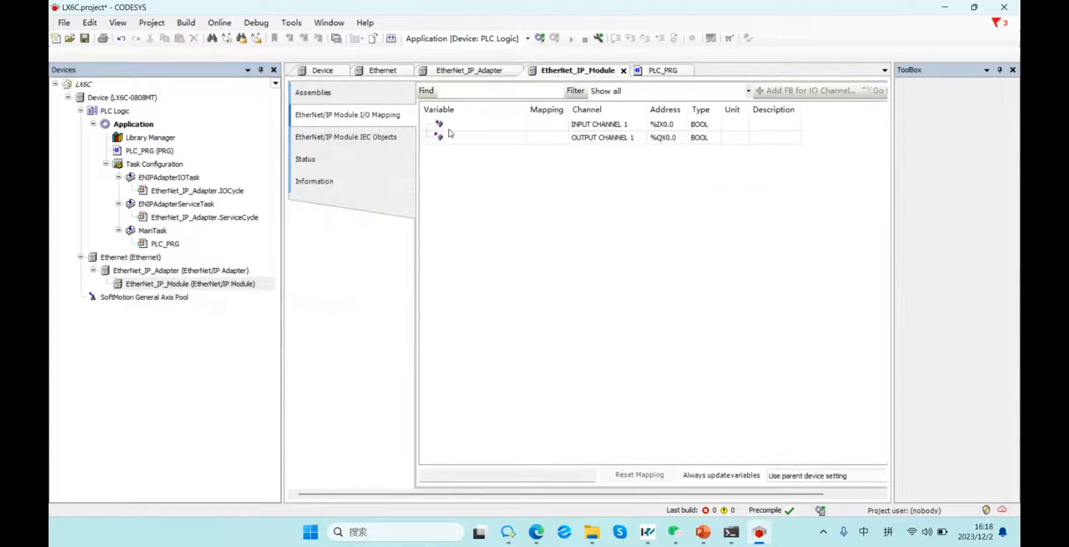
{"action": "double_click", "coordinate": [440, 125]}
{"action": "double_click", "coordinate": [433, 140]}
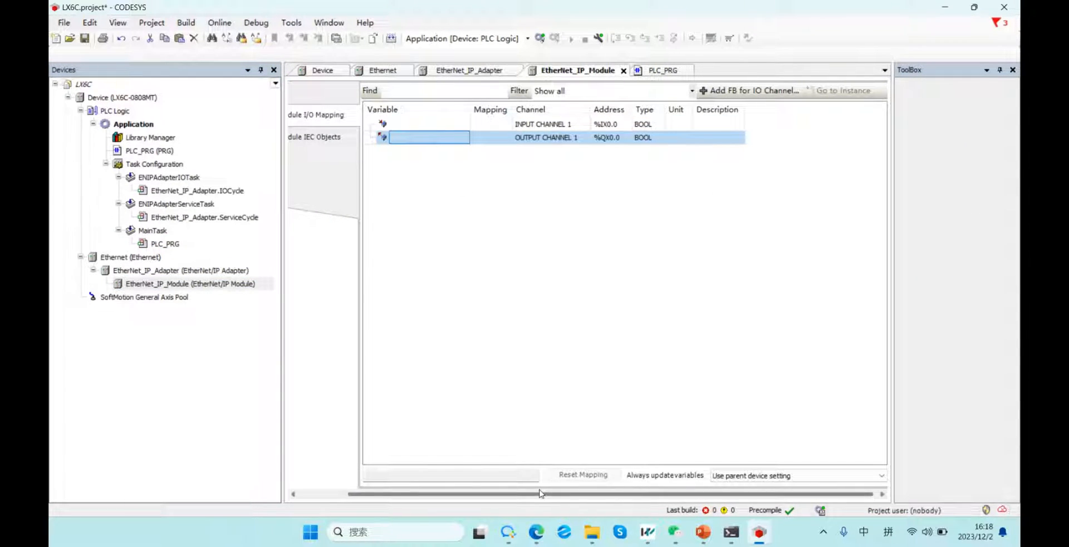
{"action": "left_click_drag", "start_coordinate": [539, 494], "coordinate": [482, 494]}
{"action": "left_click", "coordinate": [502, 128]}
{"action": "left_click", "coordinate": [352, 139]}
{"action": "left_click", "coordinate": [357, 120]}
{"action": "left_click", "coordinate": [494, 126]}
{"action": "left_click", "coordinate": [444, 124]}
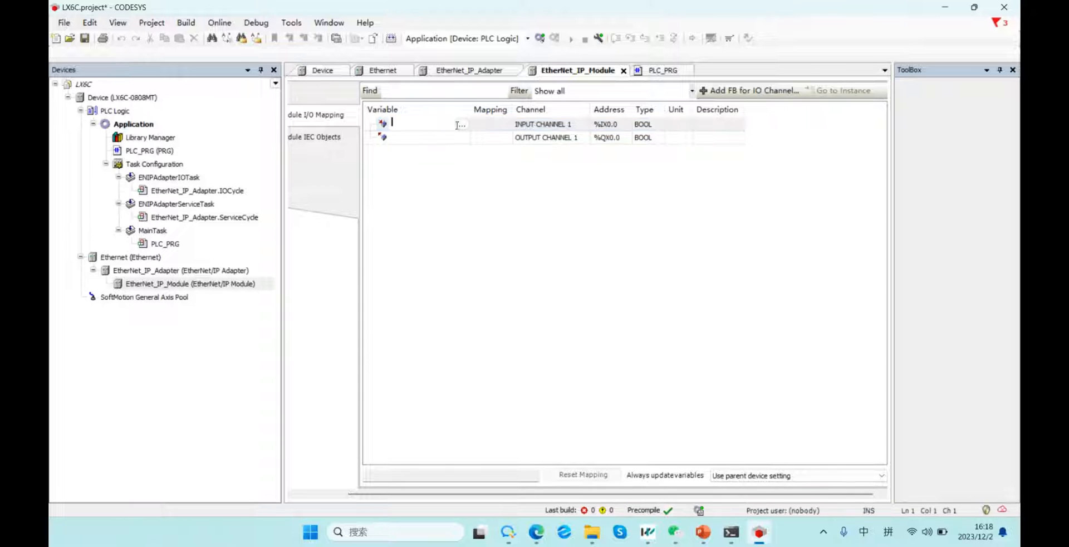
{"action": "left_click", "coordinate": [462, 125]}
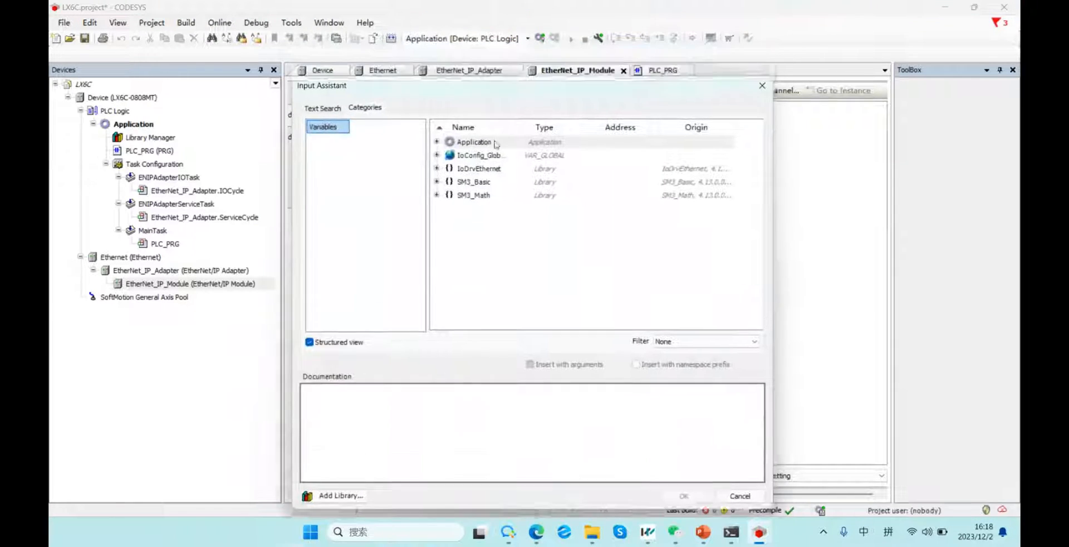
{"action": "left_click", "coordinate": [400, 281]}
{"action": "left_click", "coordinate": [413, 295]}
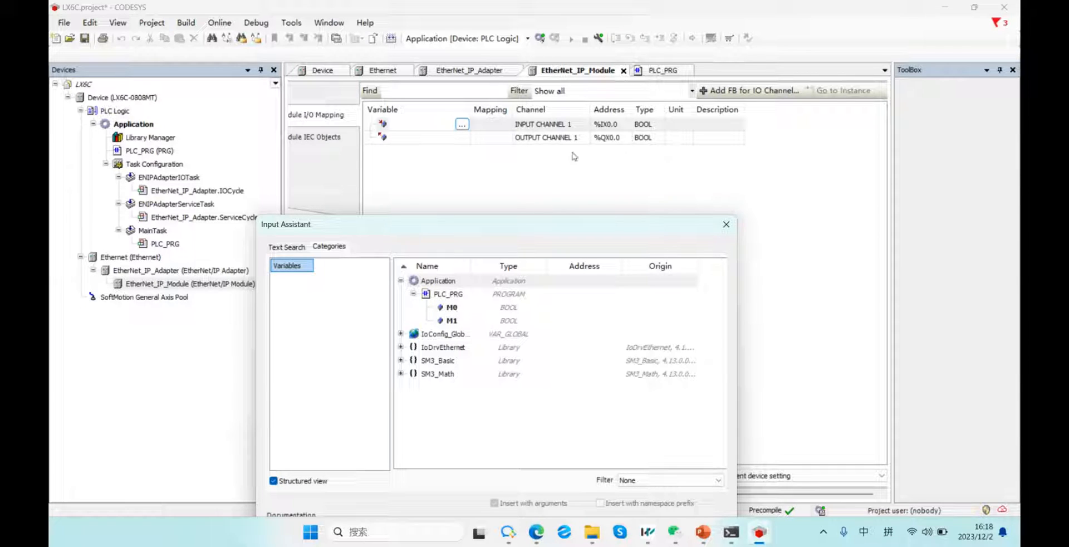
{"action": "double_click", "coordinate": [452, 308]}
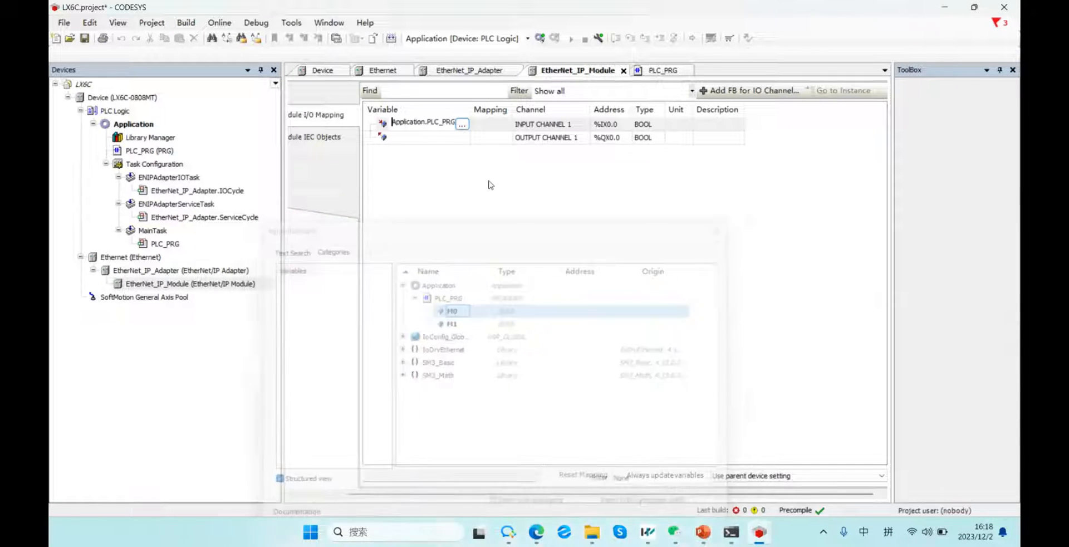
Map OUTPUT CHANNEL 1 to Application.PLC_PRG.M1 and review the mapping.
{"action": "left_click", "coordinate": [463, 138]}
{"action": "left_click", "coordinate": [464, 139]}
{"action": "left_click", "coordinate": [493, 147]}
{"action": "double_click", "coordinate": [494, 147]}
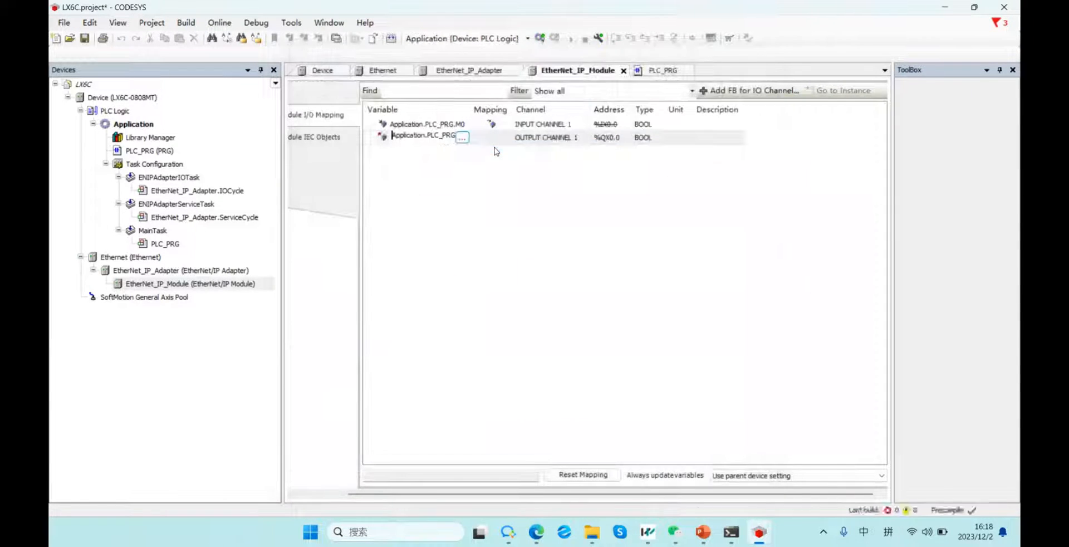
{"action": "left_click", "coordinate": [545, 140]}
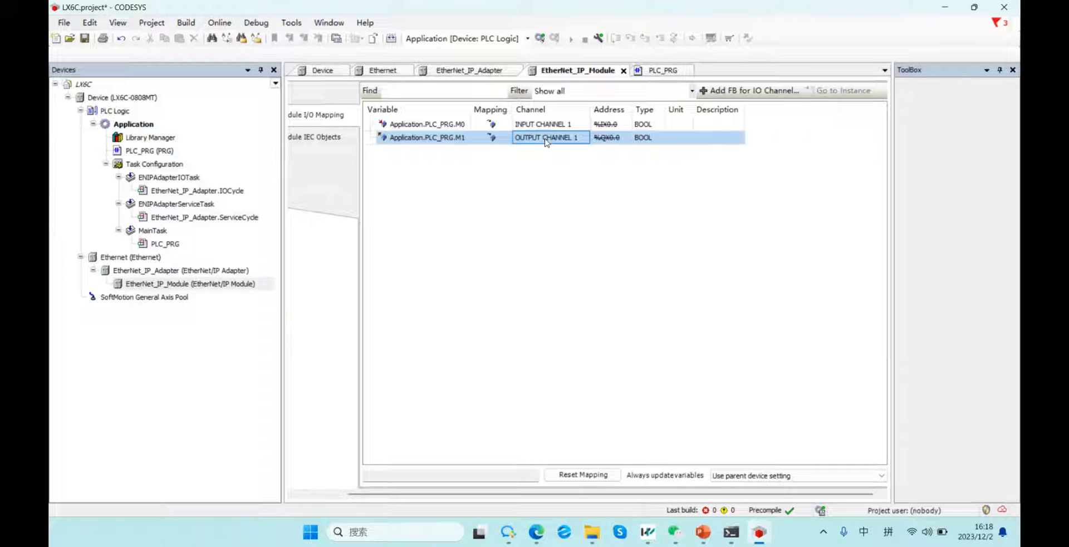
{"action": "left_click", "coordinate": [548, 177]}
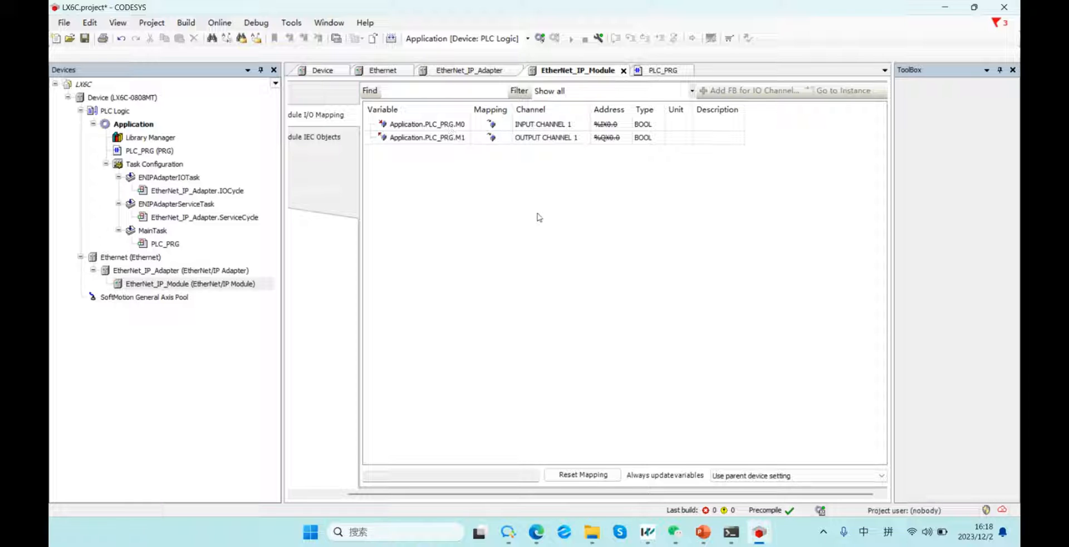
{"action": "left_click", "coordinate": [454, 139]}
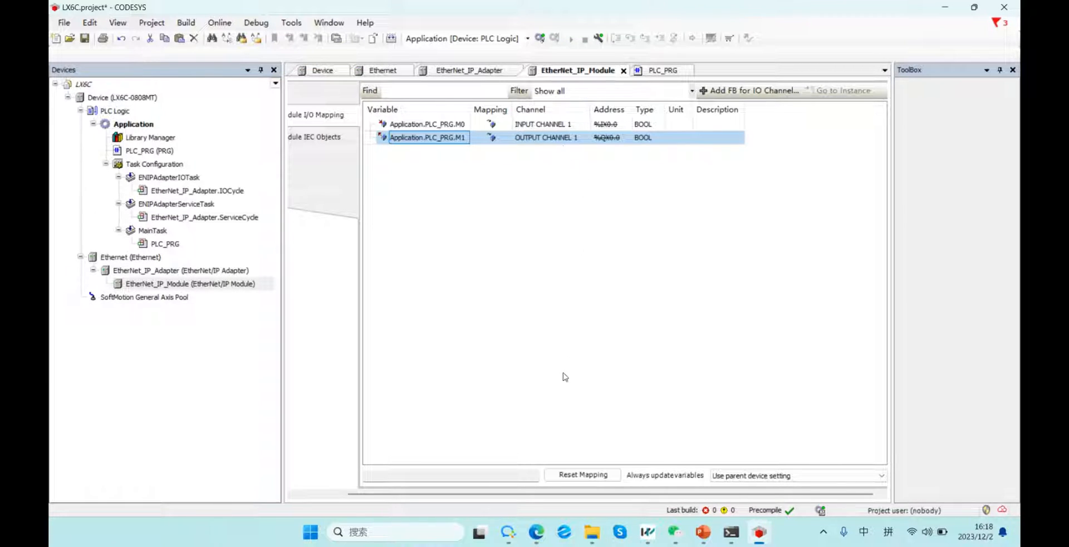
{"action": "scroll", "coordinate": [501, 493], "scroll_direction": "left", "scroll_amount": 2}
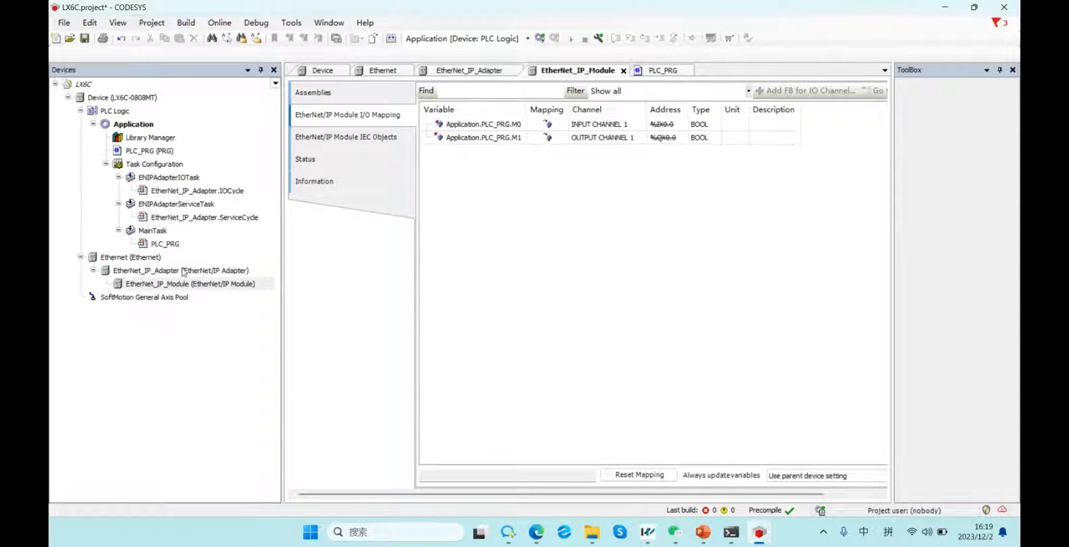
Set the EtherNet_IP_Adapter product name to LX6C_EDS.
{"action": "double_click", "coordinate": [184, 271]}
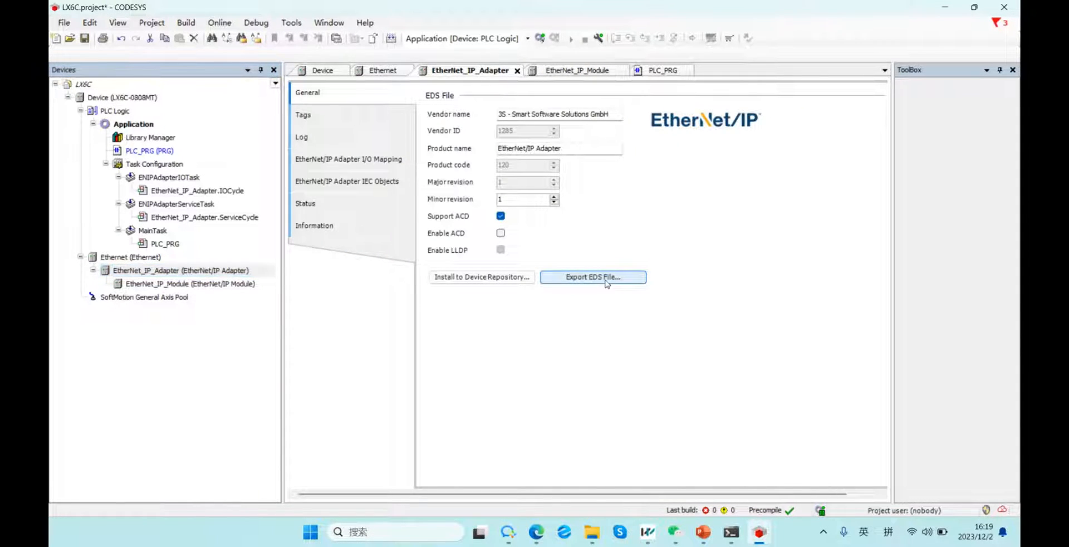
{"action": "left_click", "coordinate": [591, 281]}
{"action": "left_click", "coordinate": [96, 141]}
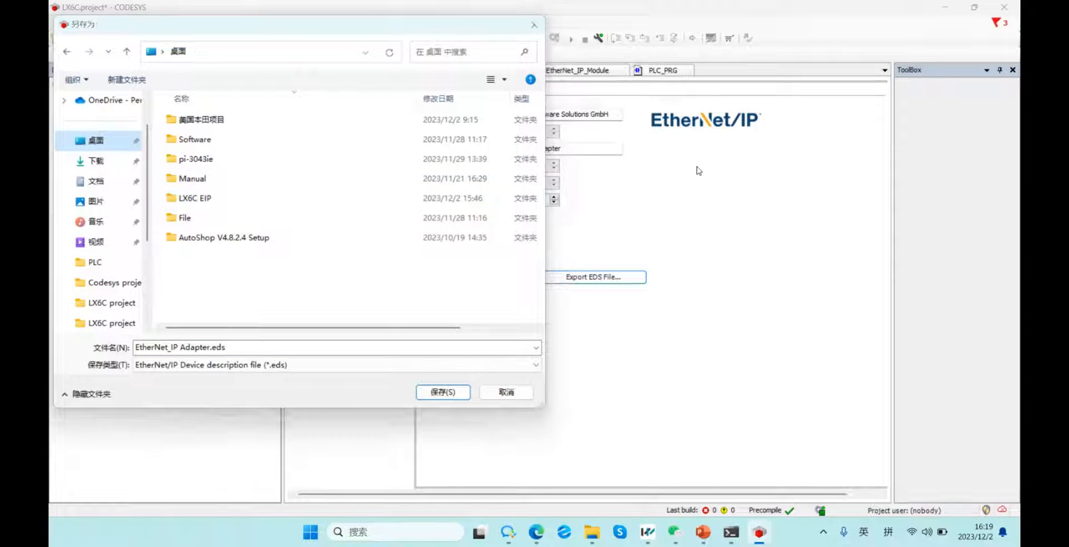
{"action": "left_click", "coordinate": [535, 24]}
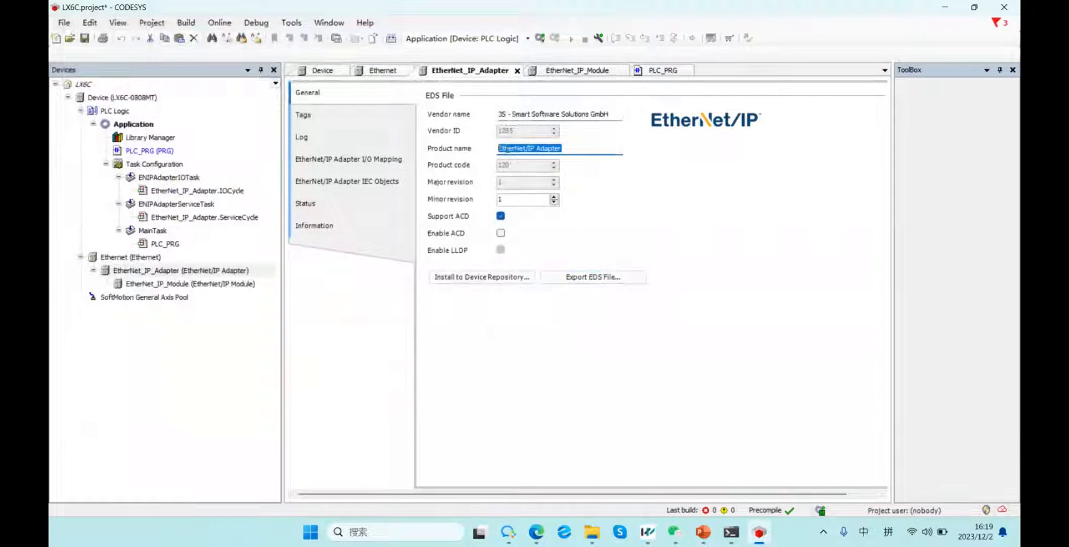
{"action": "type", "text": "LX6C_EDS"}
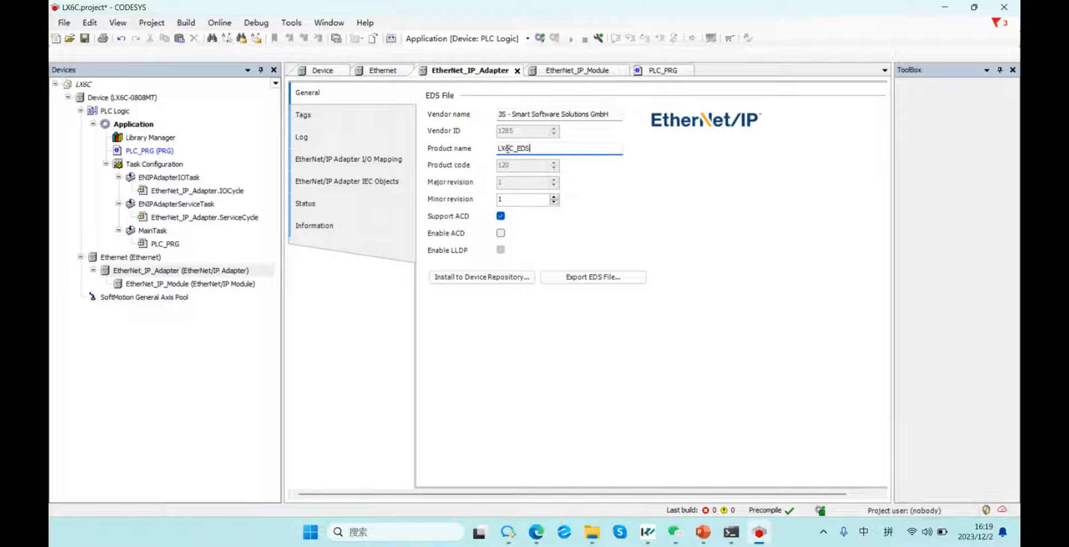
Export LX6C_EDS.eds into Desktop\LX6C EIP\LX6C project.
{"action": "left_click", "coordinate": [593, 277]}
{"action": "left_click", "coordinate": [96, 140]}
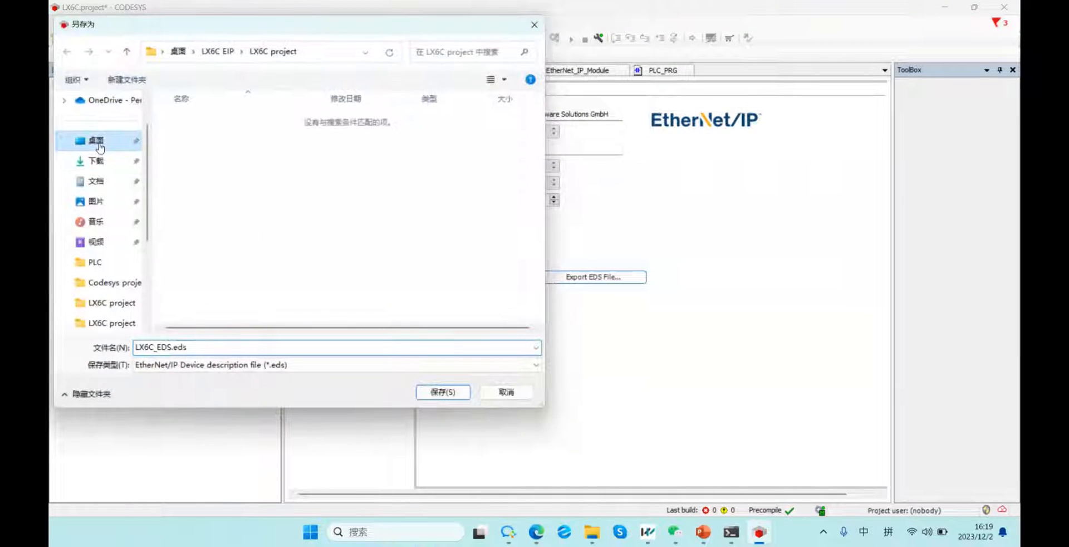
{"action": "double_click", "coordinate": [221, 196]}
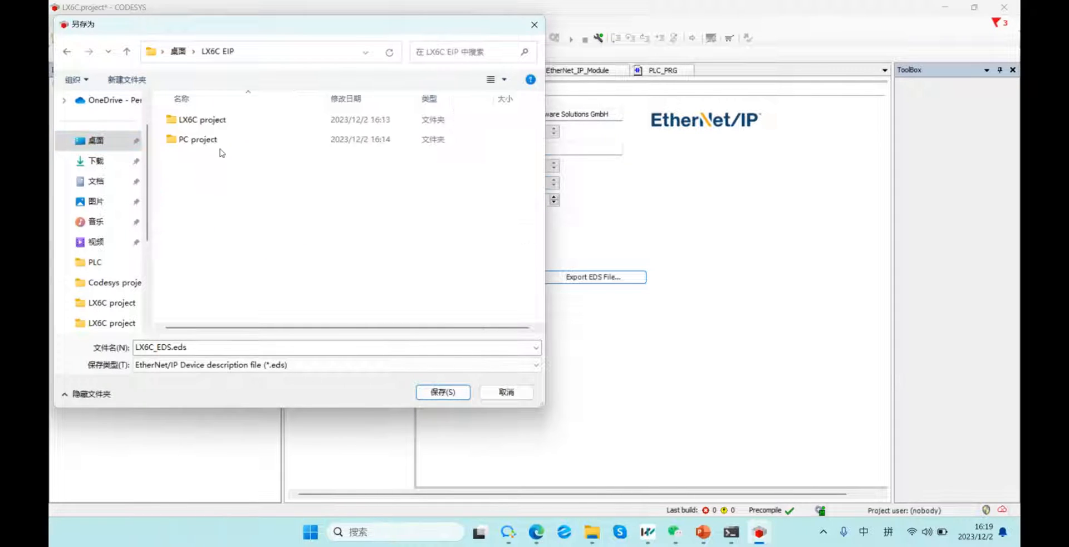
{"action": "double_click", "coordinate": [221, 119]}
{"action": "left_click", "coordinate": [444, 393]}
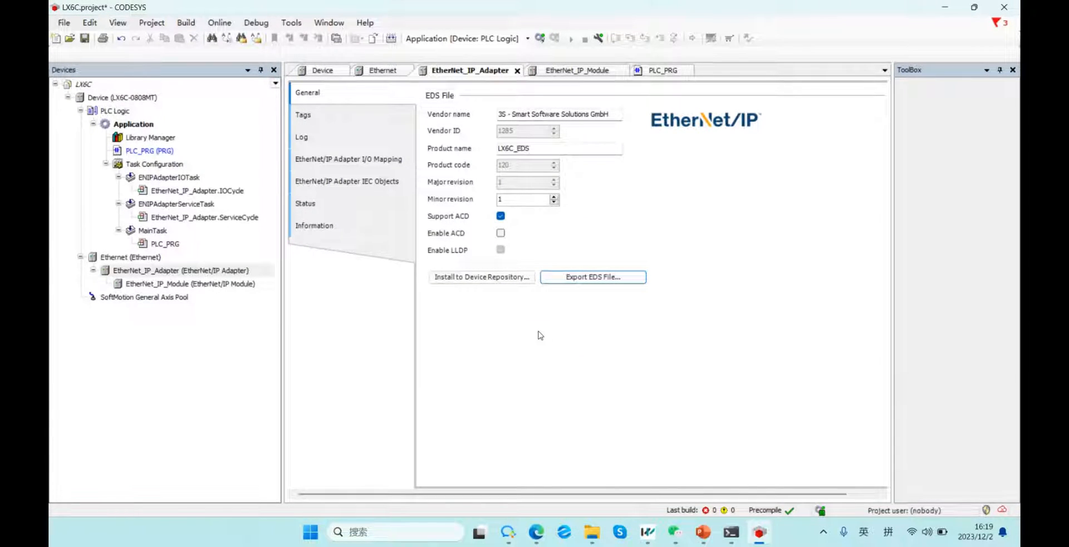
{"action": "left_click", "coordinate": [540, 38]}
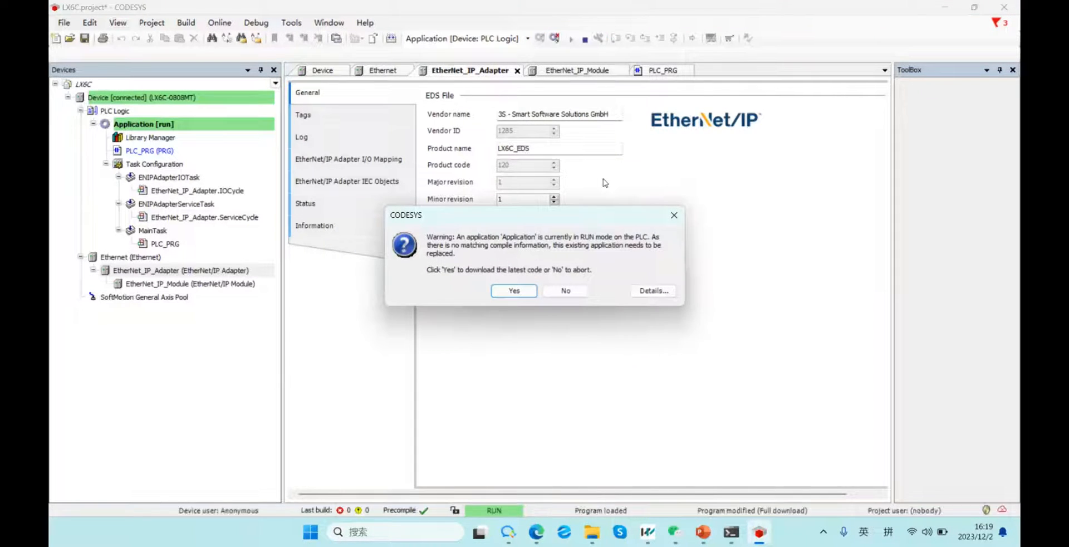
Download the application to LX6C and bring the PC Project window to the front.
{"action": "left_click", "coordinate": [534, 289]}
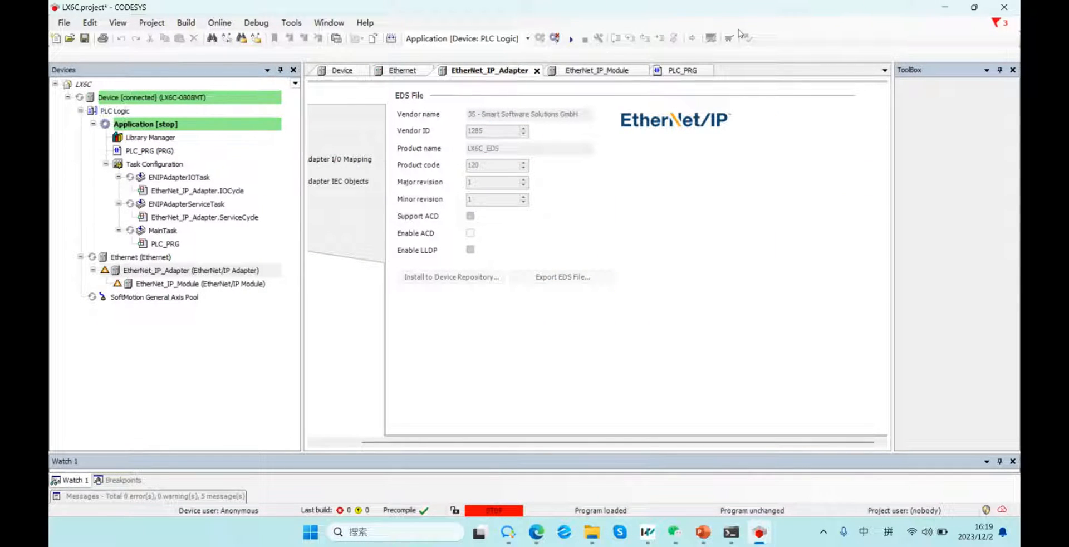
{"action": "left_click", "coordinate": [952, 7]}
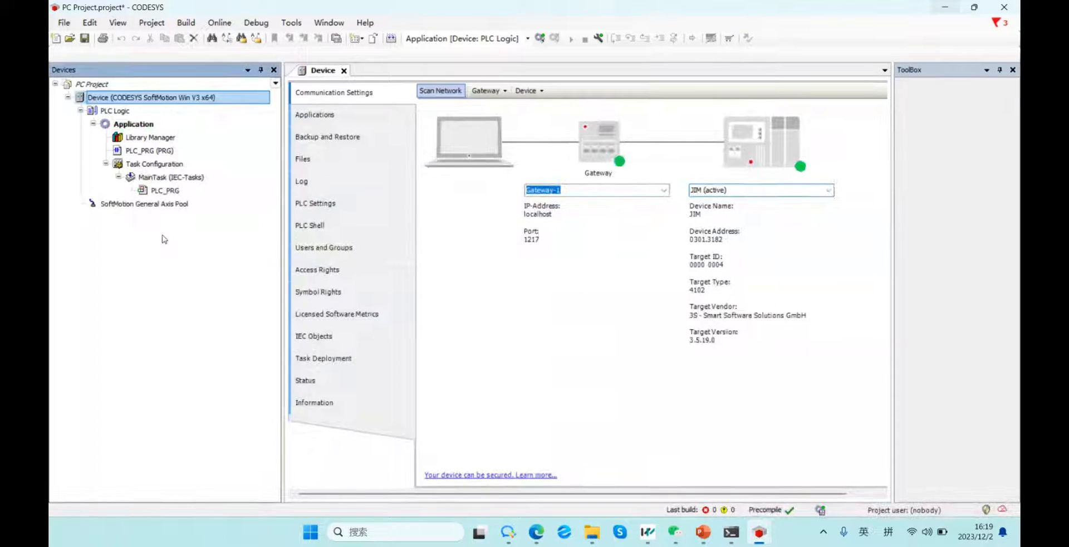
Add a Fieldbuses > EtherNet/IP > Ethernet Adapter > Ethernet device under Device.
{"action": "right_click", "coordinate": [140, 96]}
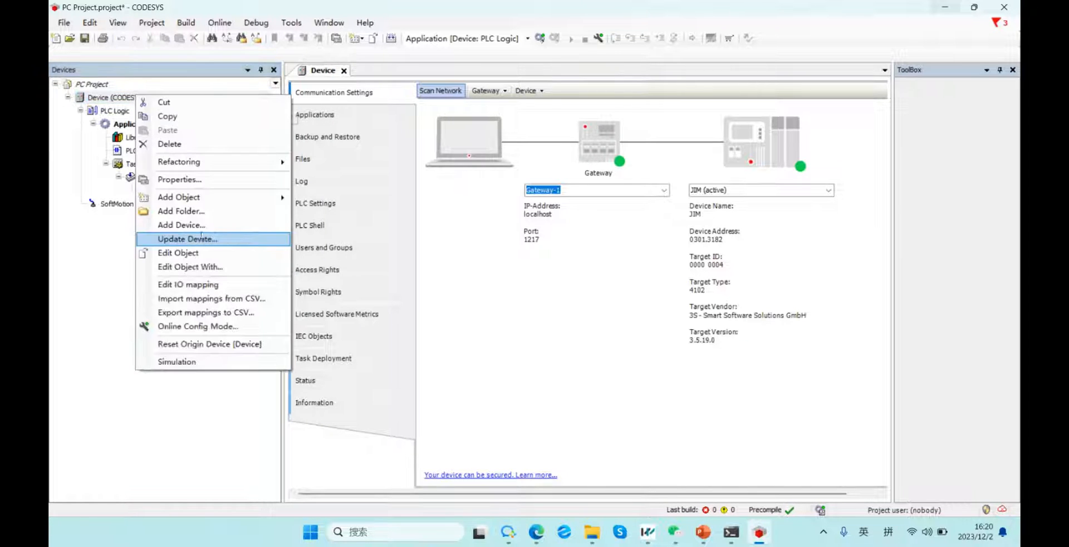
{"action": "left_click", "coordinate": [277, 222]}
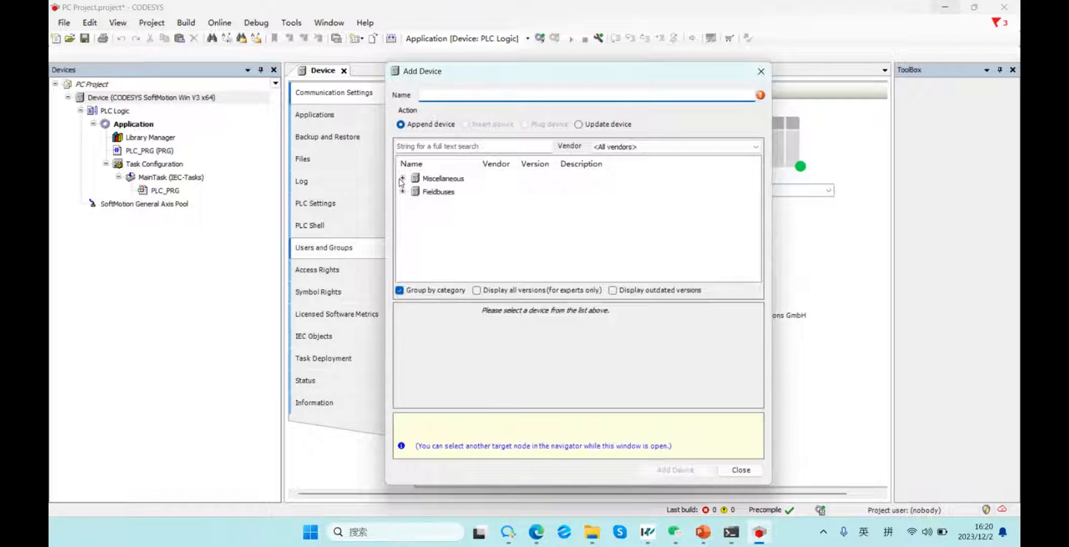
{"action": "left_click", "coordinate": [402, 179]}
{"action": "left_click", "coordinate": [402, 204]}
{"action": "scroll", "coordinate": [415, 220], "scroll_direction": "down", "scroll_amount": 1}
{"action": "left_click", "coordinate": [415, 218]}
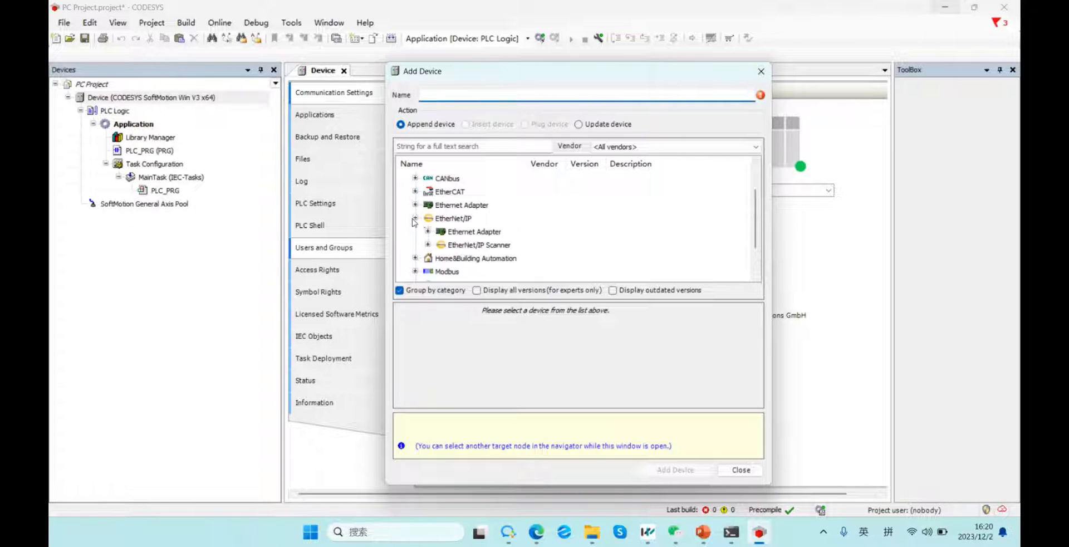
{"action": "left_click", "coordinate": [474, 231]}
{"action": "left_click", "coordinate": [428, 231]}
{"action": "left_click", "coordinate": [474, 245]}
{"action": "left_click", "coordinate": [671, 471]}
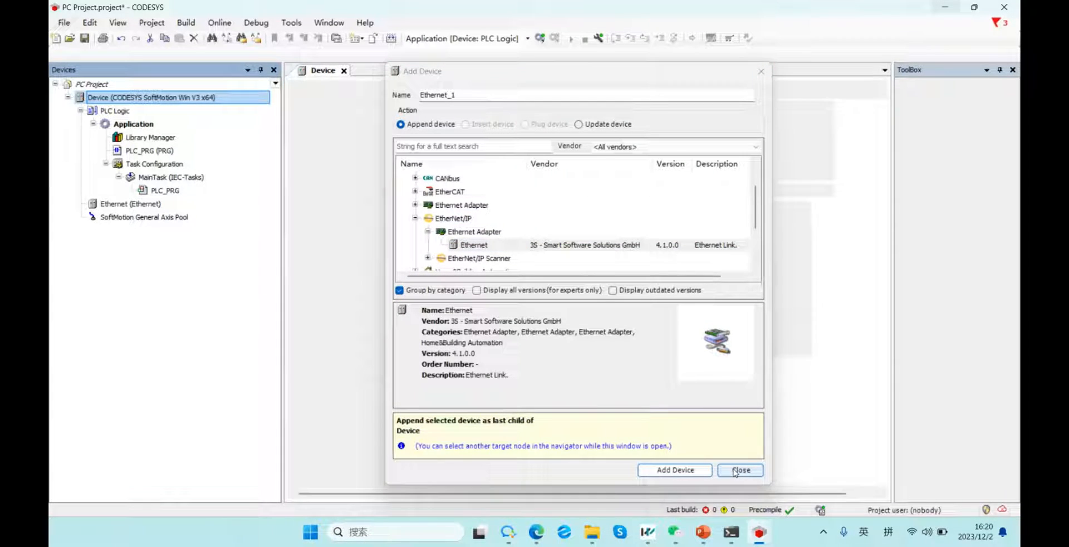
{"action": "left_click", "coordinate": [734, 471]}
Bind the Ethernet device to the 以太网 adapter at 192.168.8.50 and review its pages.
{"action": "left_click", "coordinate": [142, 203]}
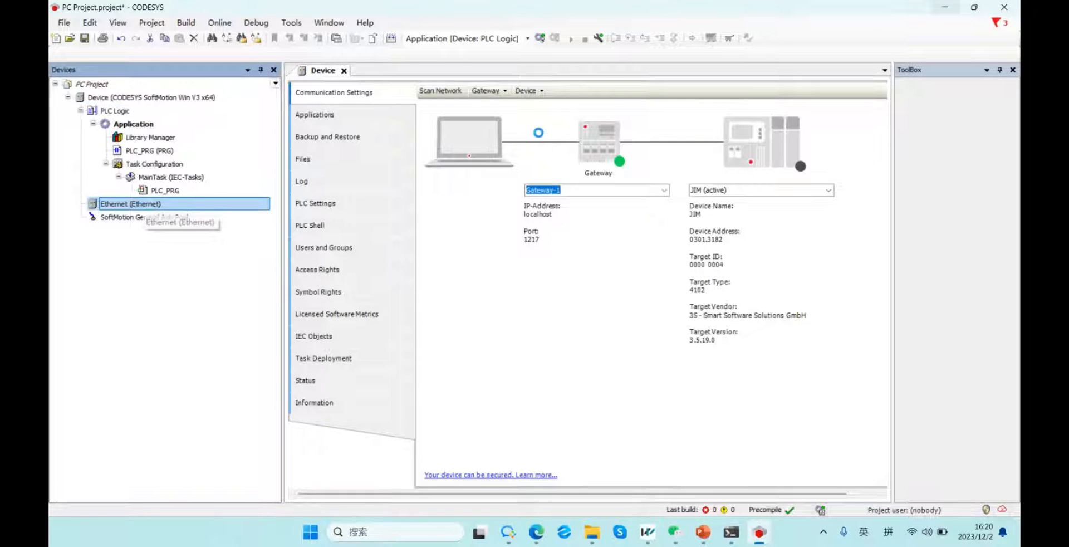
{"action": "double_click", "coordinate": [142, 204]}
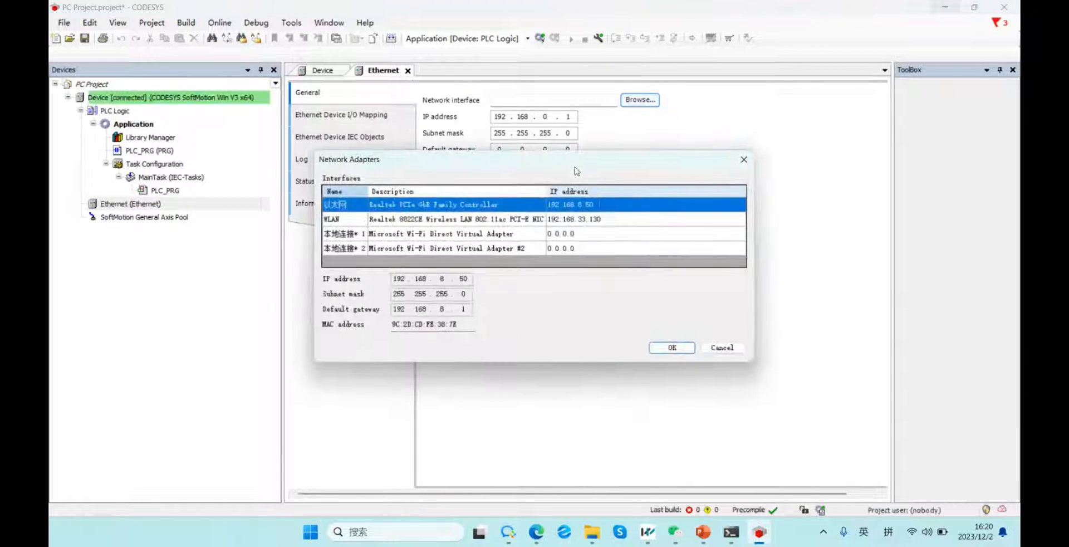
{"action": "left_click", "coordinate": [674, 348]}
{"action": "left_click", "coordinate": [349, 116]}
{"action": "left_click", "coordinate": [346, 159]}
{"action": "left_click", "coordinate": [340, 181]}
{"action": "left_click", "coordinate": [338, 203]}
{"action": "left_click", "coordinate": [354, 112]}
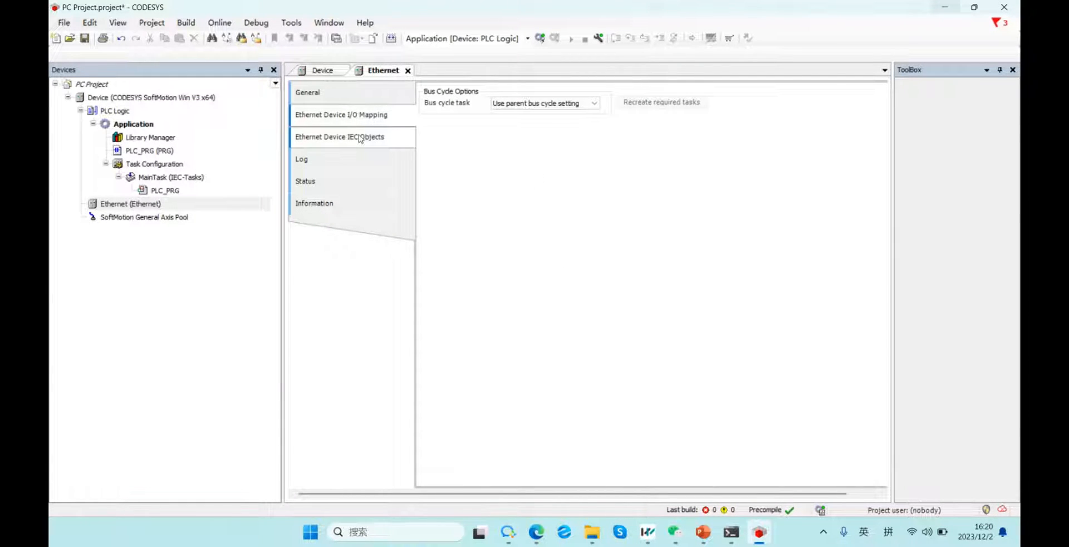
{"action": "left_click", "coordinate": [357, 99]}
Add an EtherNet/IP Scanner under the PC Project's Ethernet node.
{"action": "right_click", "coordinate": [151, 205]}
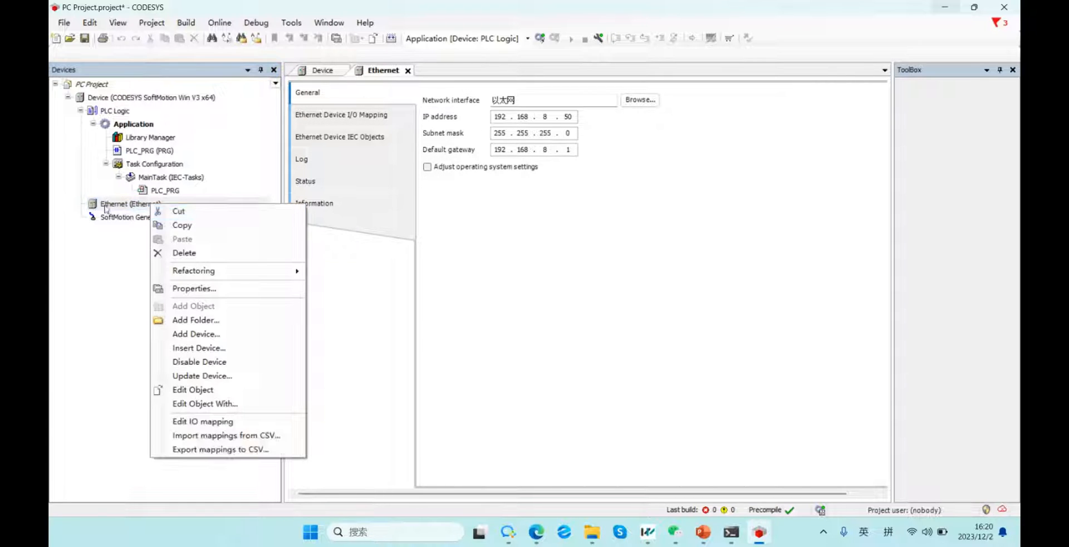
{"action": "left_click", "coordinate": [198, 335]}
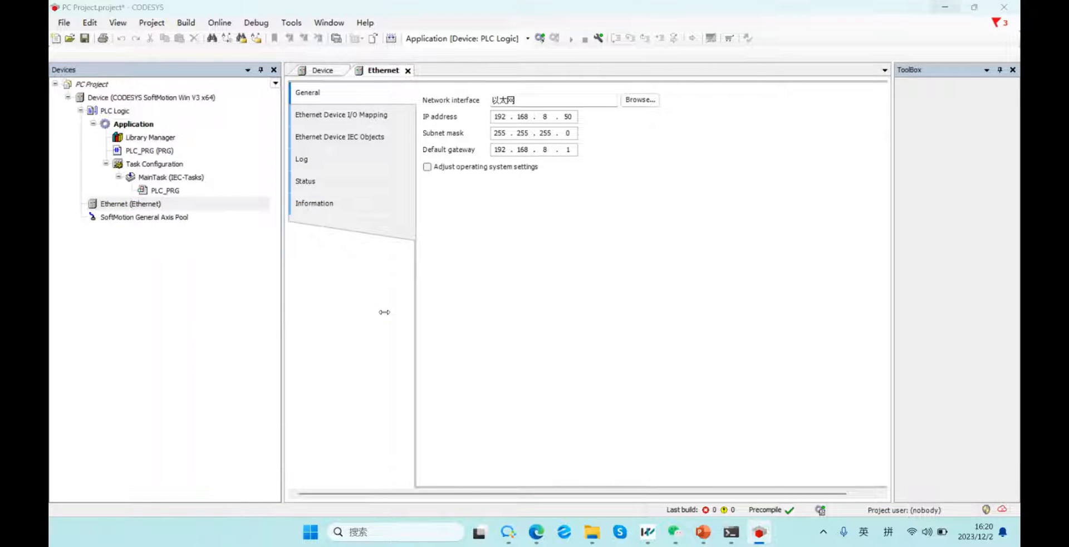
{"action": "left_click", "coordinate": [415, 191]}
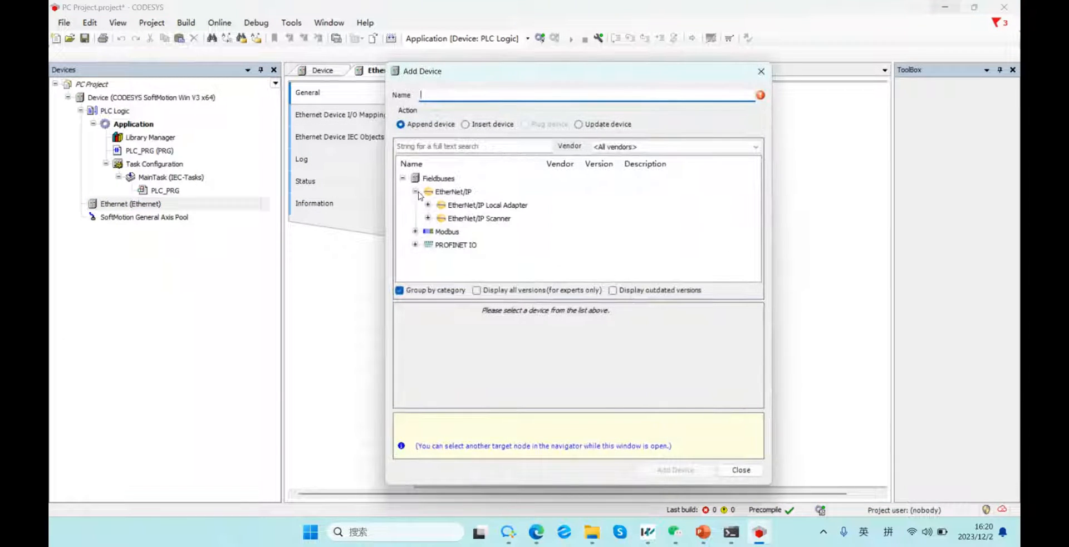
{"action": "left_click", "coordinate": [427, 218]}
{"action": "left_click", "coordinate": [474, 231]}
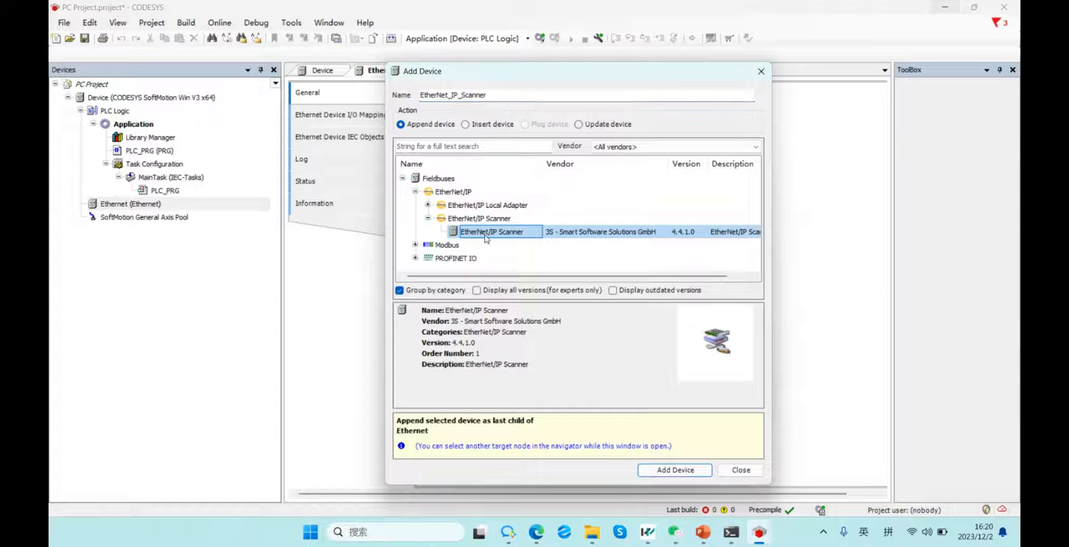
{"action": "left_click", "coordinate": [675, 470]}
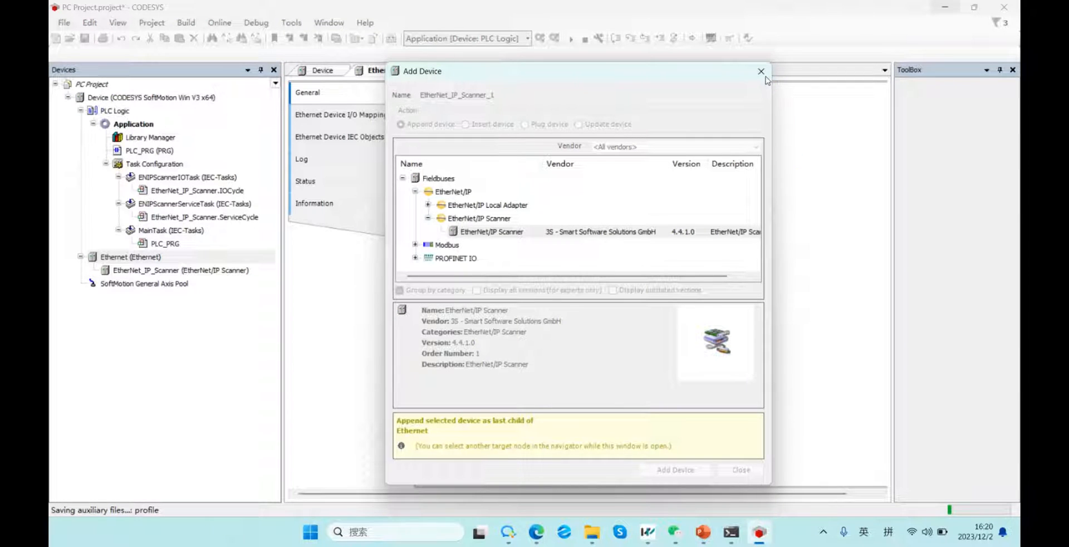
{"action": "left_click", "coordinate": [225, 271]}
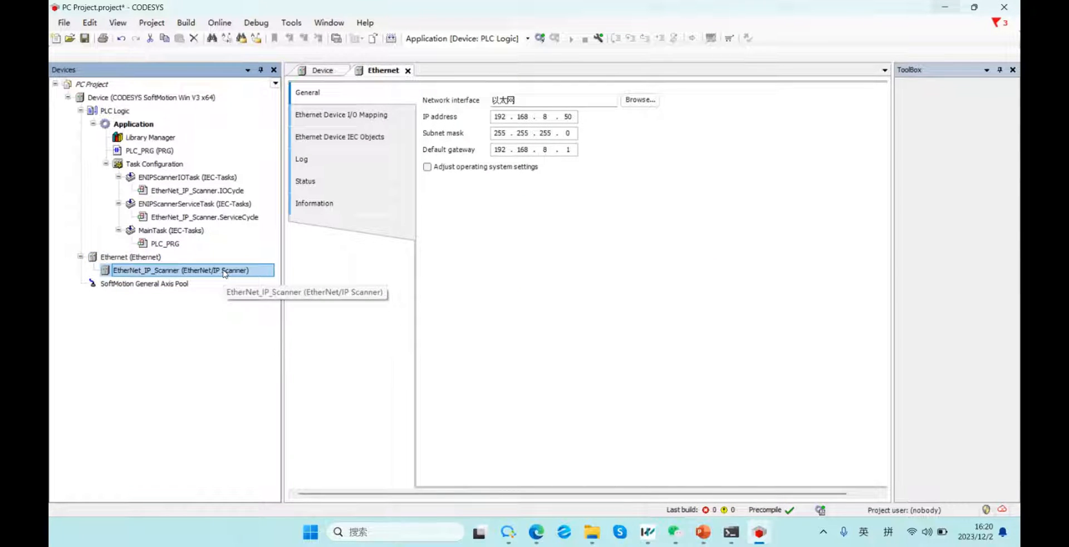
Install LX6C_EDS.eds into the Device Repository as LX6C_TEST, then close the repository.
{"action": "left_click", "coordinate": [291, 22]}
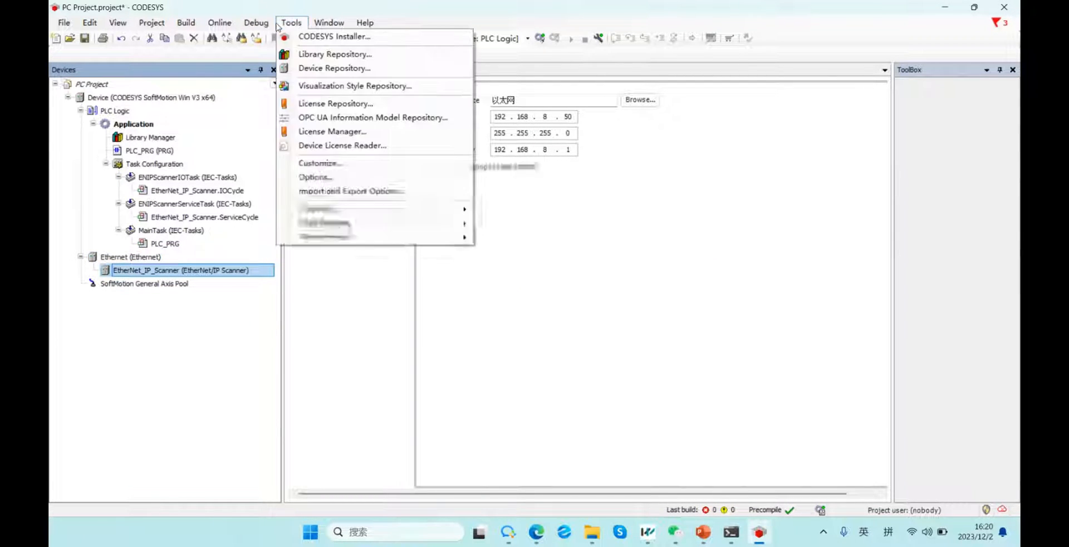
{"action": "left_click", "coordinate": [334, 68]}
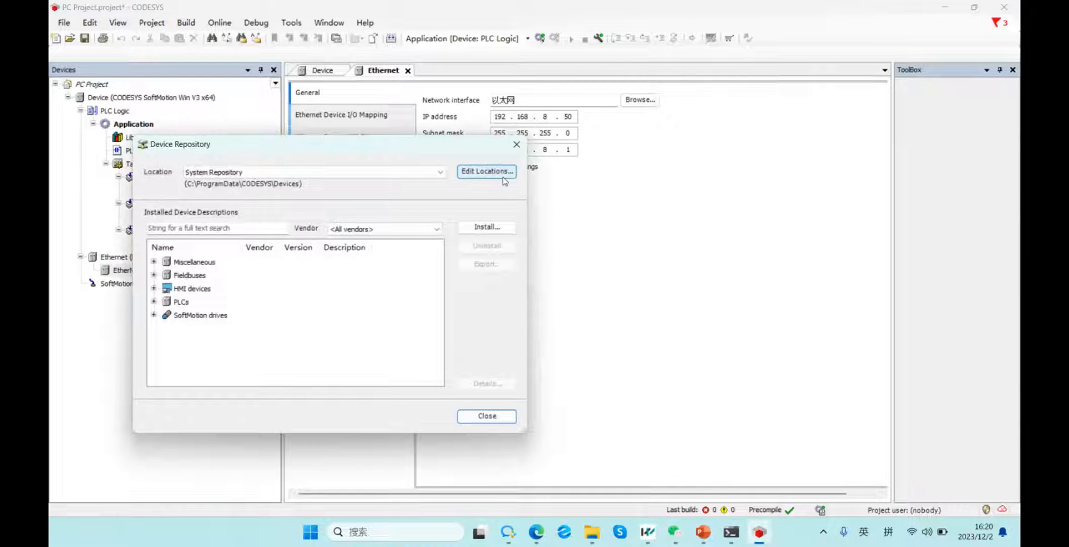
{"action": "left_click", "coordinate": [494, 223]}
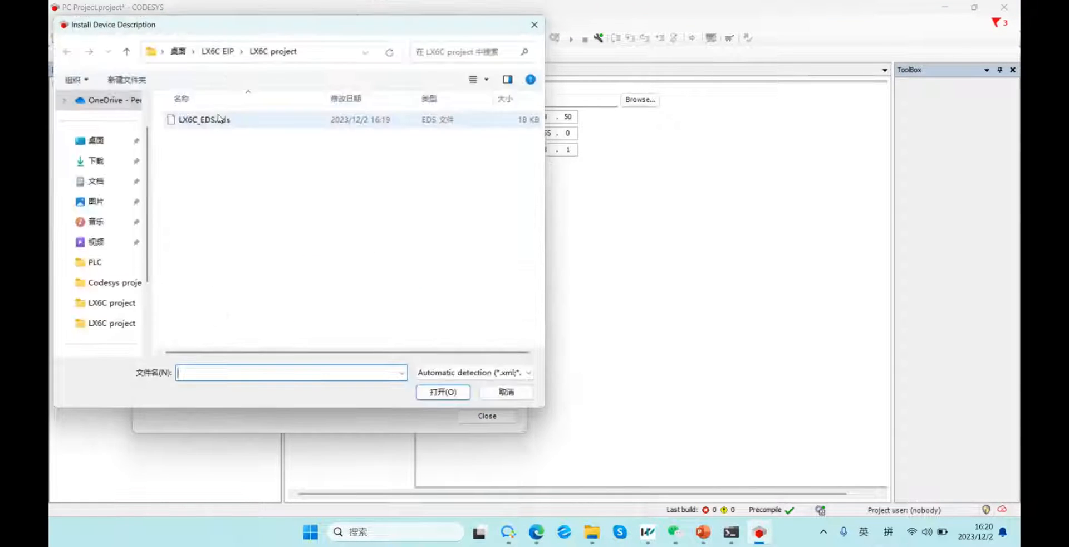
{"action": "left_click", "coordinate": [222, 121]}
{"action": "left_click", "coordinate": [422, 390]}
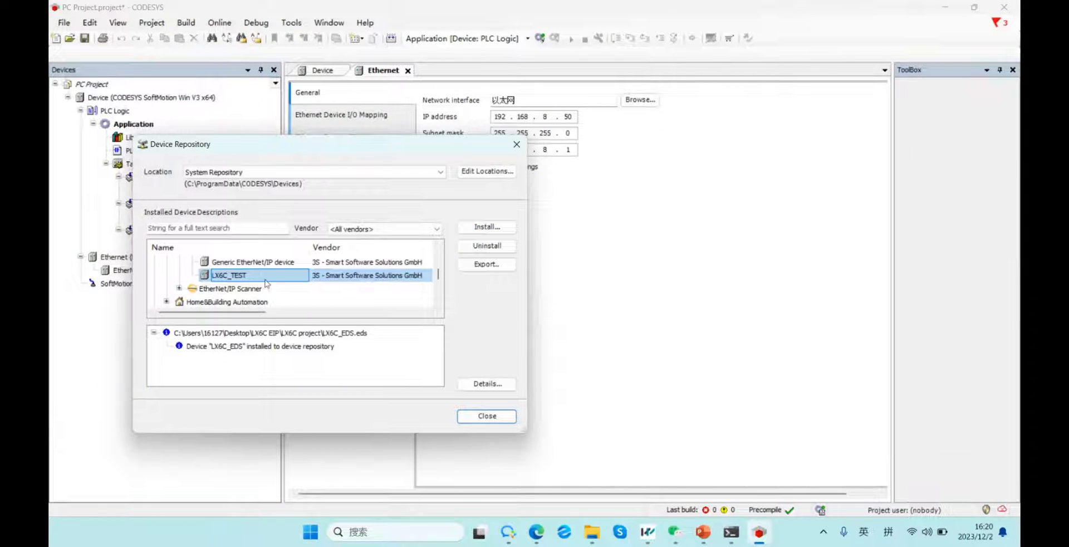
{"action": "left_click", "coordinate": [511, 146]}
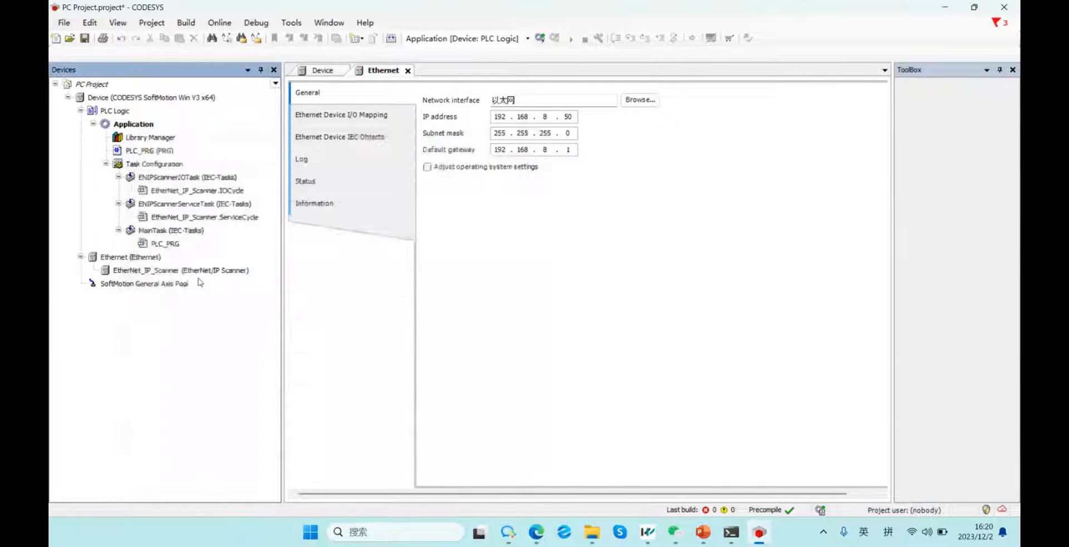
Add the LX6C_EDS remote adapter under EtherNet_IP_Scanner, then view the scanner's Log page.
{"action": "right_click", "coordinate": [170, 276]}
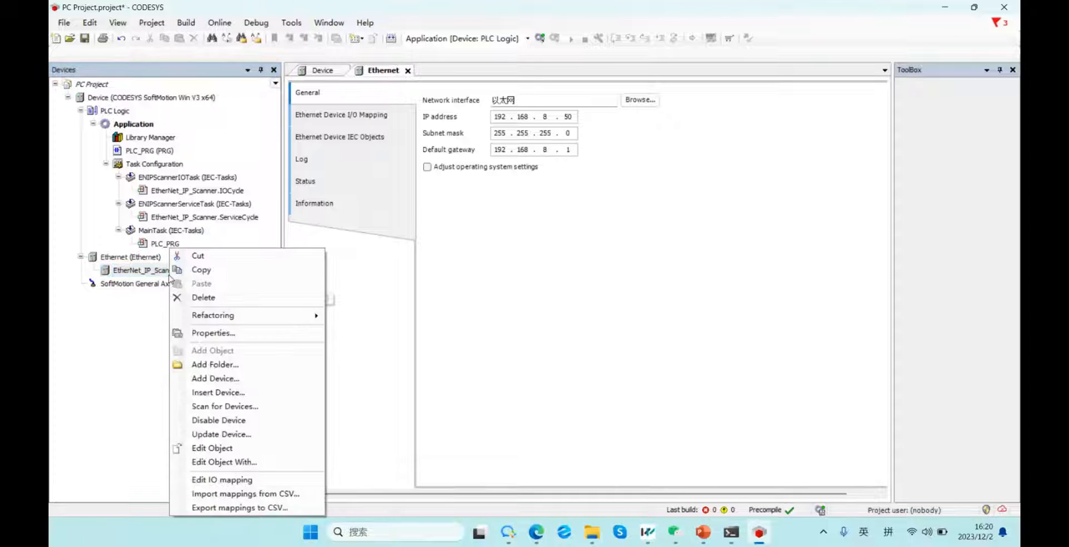
{"action": "left_click", "coordinate": [231, 382]}
{"action": "left_click", "coordinate": [502, 230]}
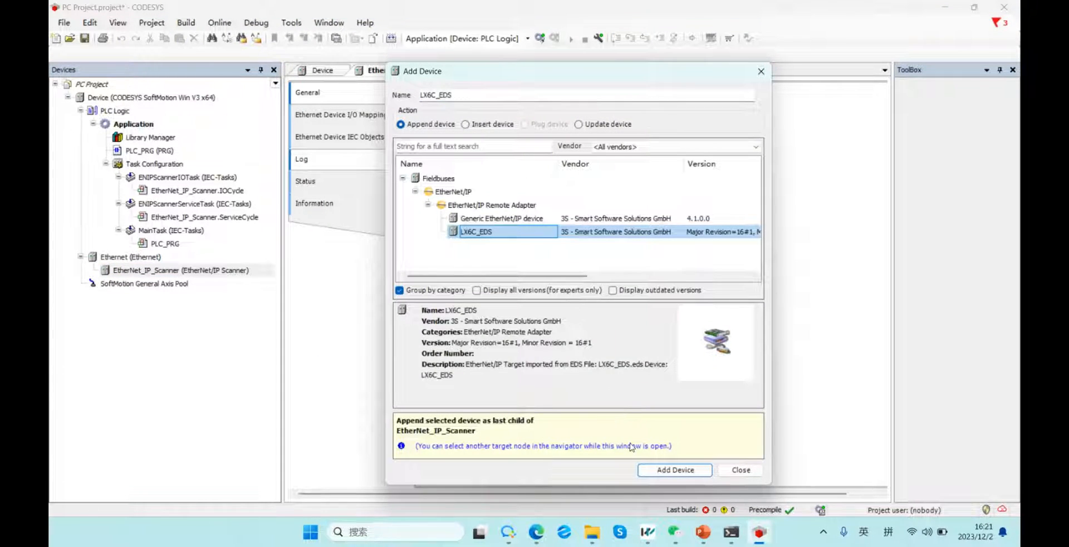
{"action": "left_click", "coordinate": [675, 470]}
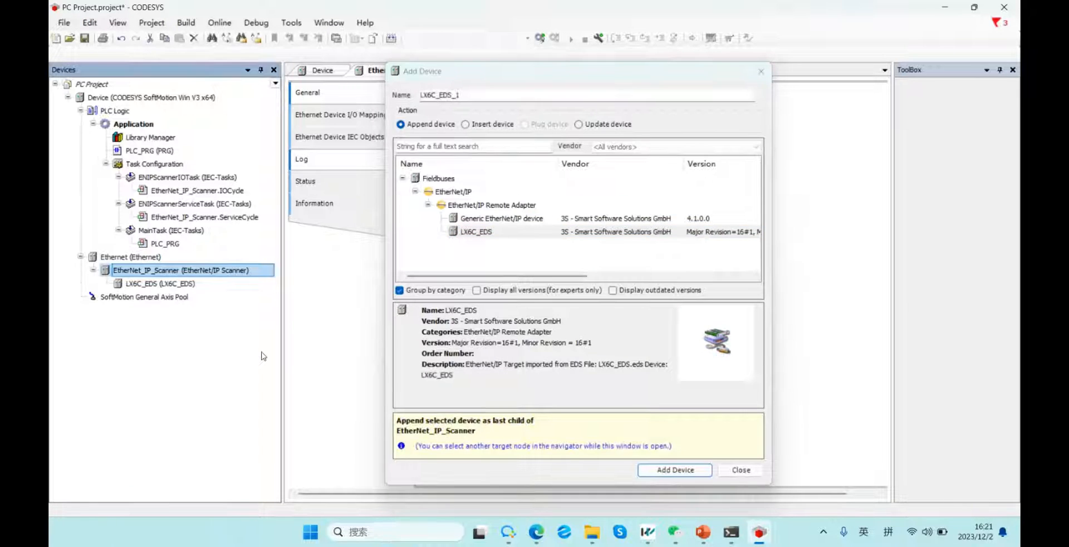
{"action": "left_click", "coordinate": [741, 469]}
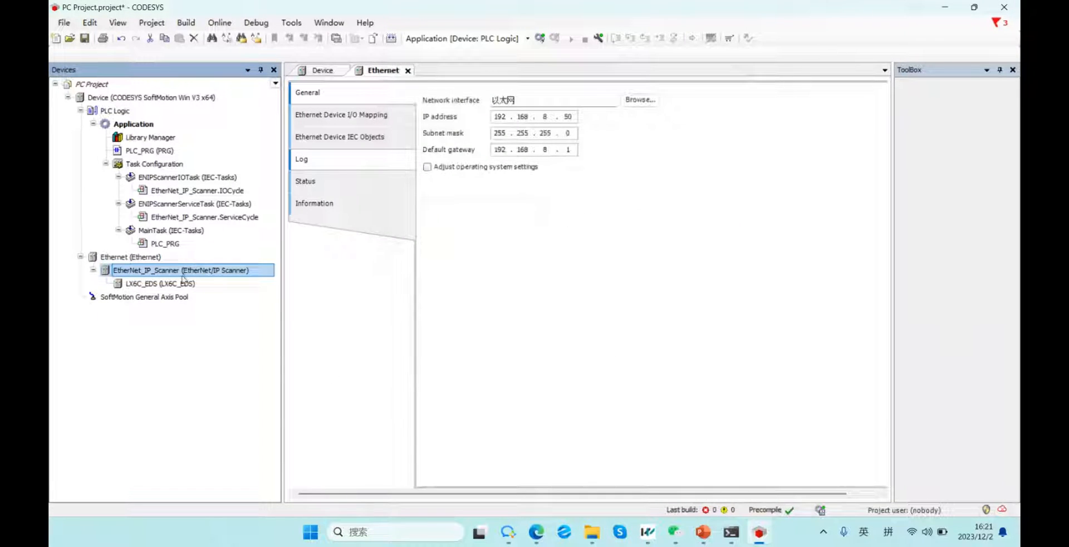
{"action": "double_click", "coordinate": [184, 274]}
{"action": "left_click", "coordinate": [328, 116]}
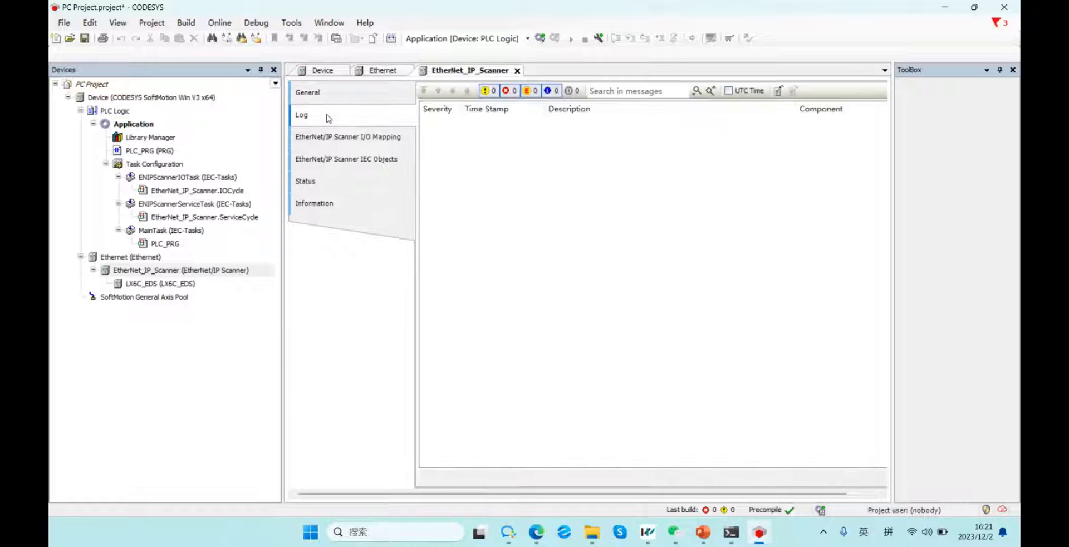
Open the LX6C_EDS device editor and go through Connections to its Assemblies page.
{"action": "double_click", "coordinate": [161, 284]}
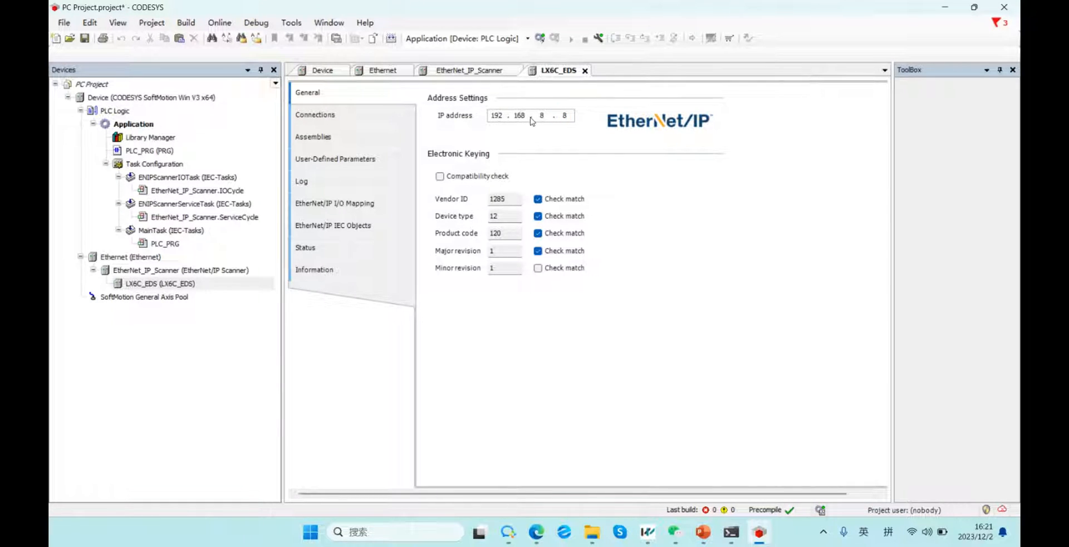
{"action": "left_click", "coordinate": [315, 114]}
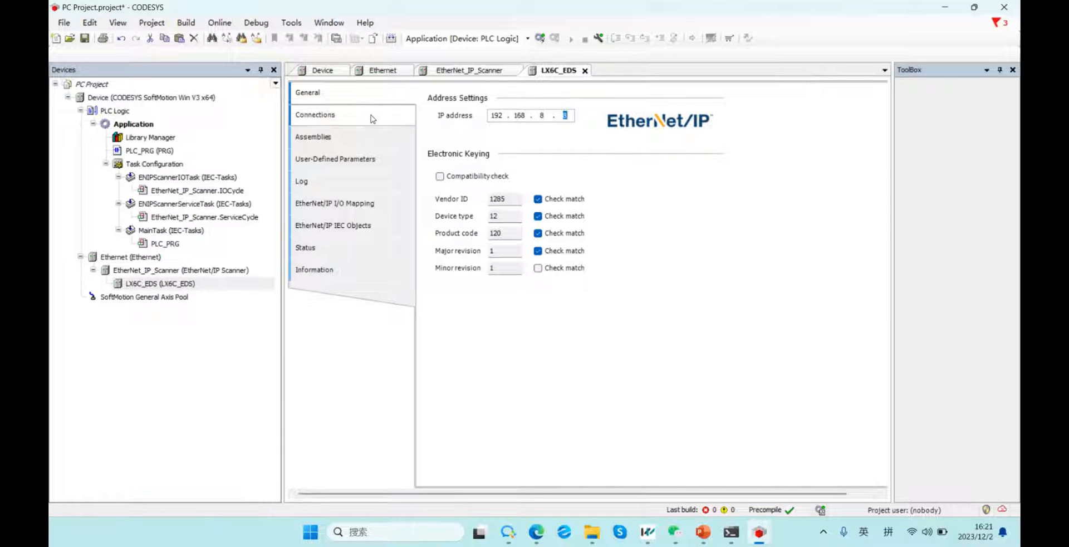
{"action": "left_click", "coordinate": [352, 146]}
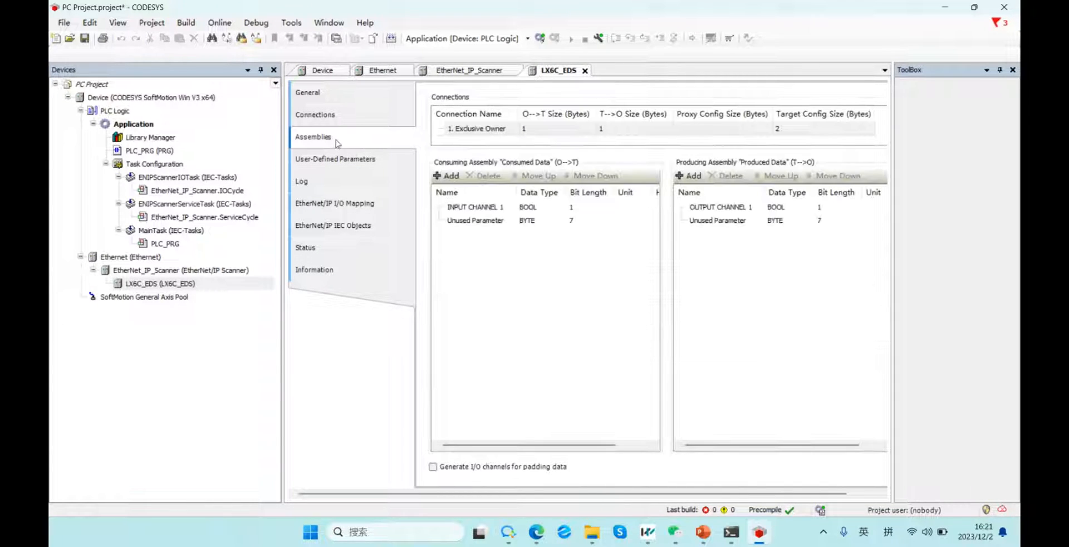
Inspect the BOOL INPUT CHANNEL 1 and OUTPUT CHANNEL 1 assembly entries and their bit lengths.
{"action": "left_click", "coordinate": [495, 210]}
{"action": "left_click", "coordinate": [721, 208]}
{"action": "left_click", "coordinate": [480, 210]}
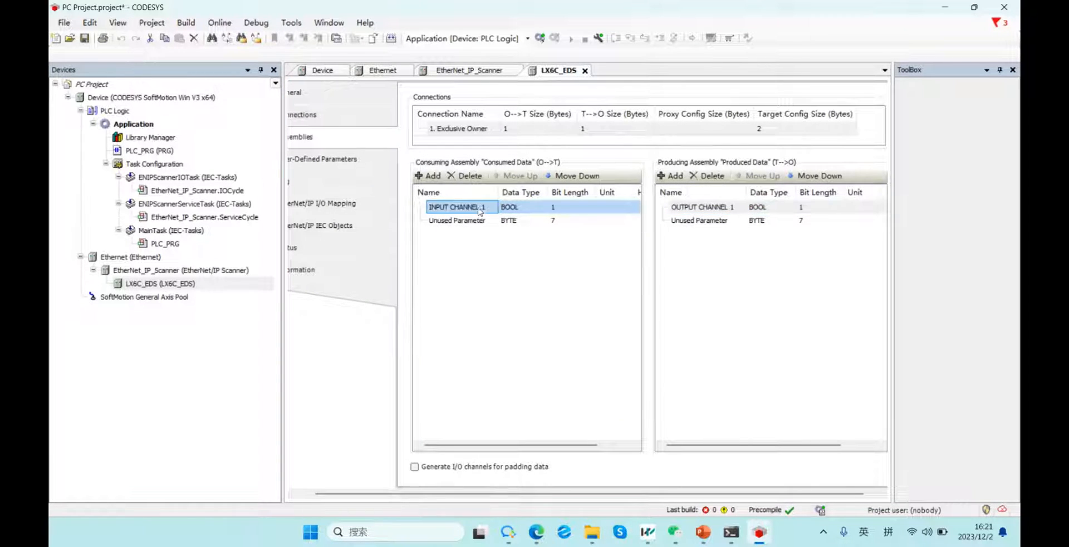
{"action": "left_click", "coordinate": [682, 208]}
{"action": "left_click", "coordinate": [328, 160]}
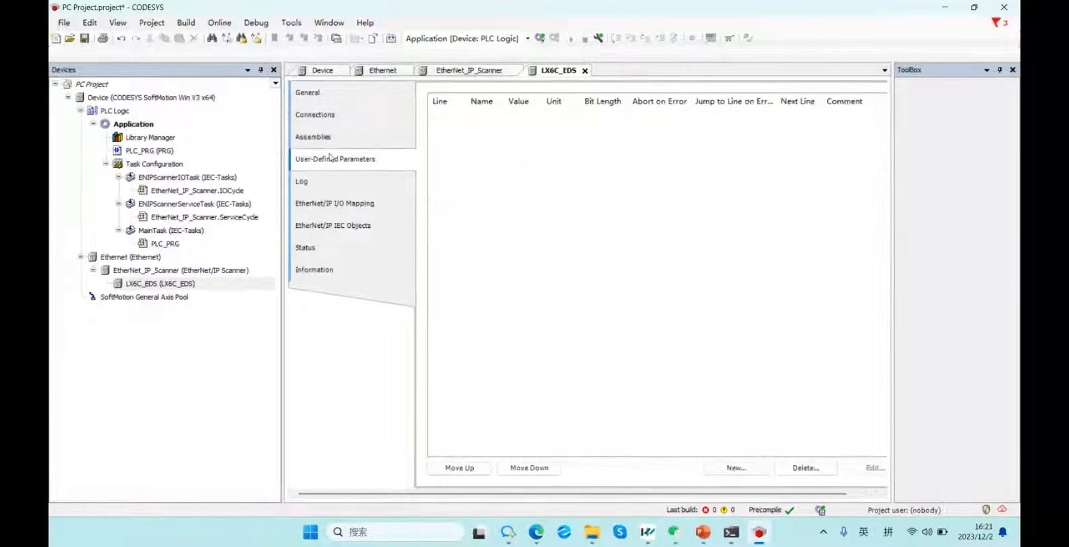
{"action": "left_click", "coordinate": [330, 139]}
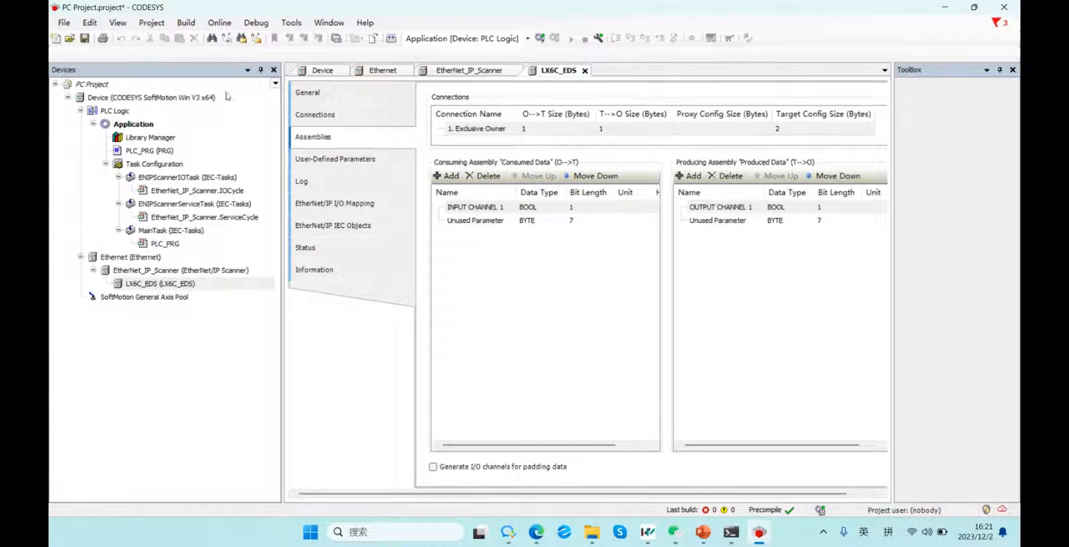
{"action": "left_click", "coordinate": [752, 215]}
{"action": "left_click", "coordinate": [579, 220]}
{"action": "left_click", "coordinate": [579, 207]}
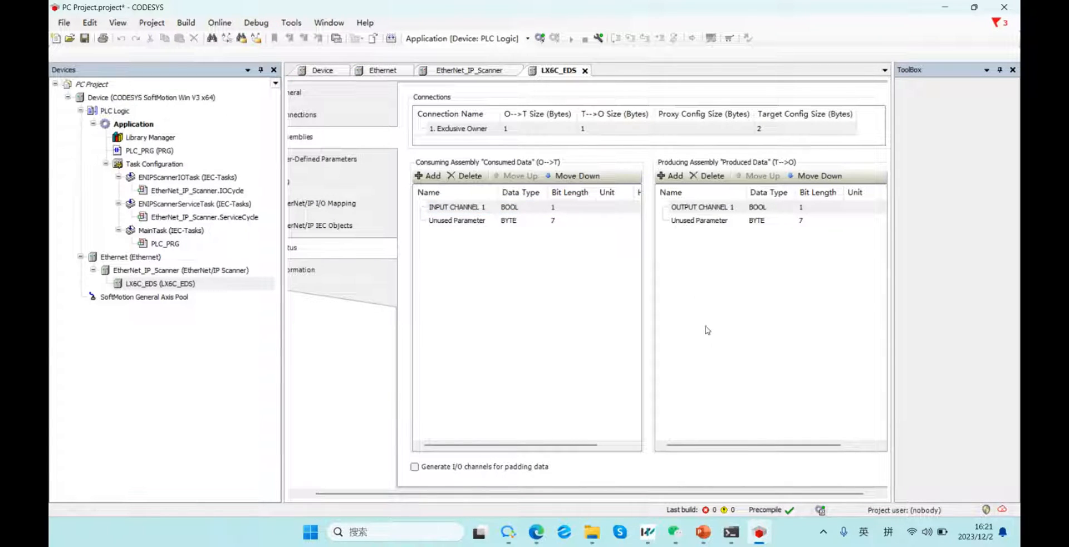
Open PLC_PRG and insert three new BOOL variables in its declaration table.
{"action": "mouse_move", "coordinate": [759, 532]}
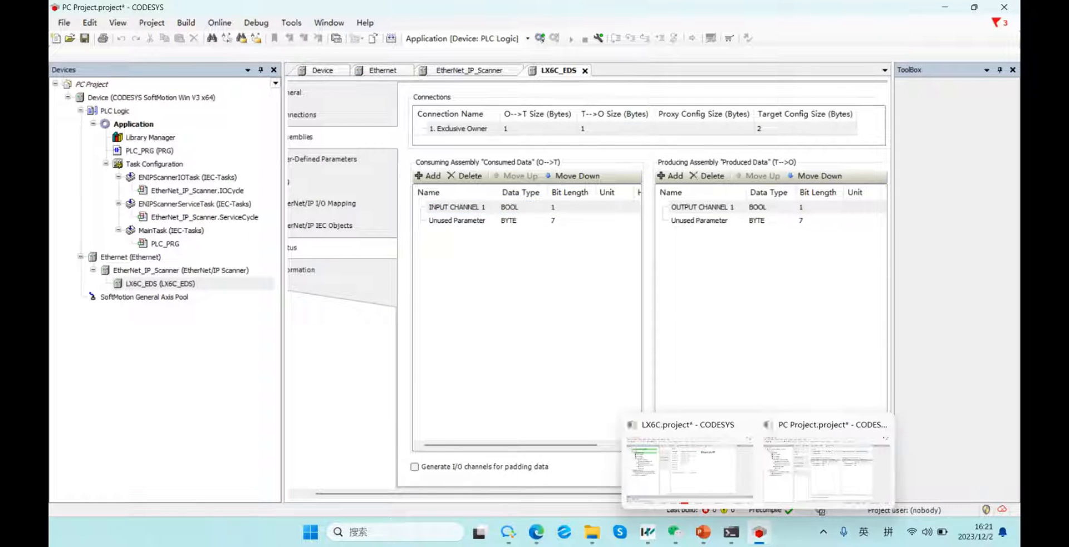
{"action": "double_click", "coordinate": [159, 243]}
{"action": "left_click", "coordinate": [293, 85]}
{"action": "left_click", "coordinate": [384, 171]}
{"action": "left_click", "coordinate": [292, 85]}
{"action": "left_click", "coordinate": [352, 179]}
{"action": "left_click", "coordinate": [292, 85]}
{"action": "left_click", "coordinate": [391, 165]}
Rename the first two variables to A and B, accepting the refactoring each time.
{"action": "double_click", "coordinate": [379, 116]}
{"action": "left_click", "coordinate": [391, 169]}
{"action": "left_click", "coordinate": [549, 292]}
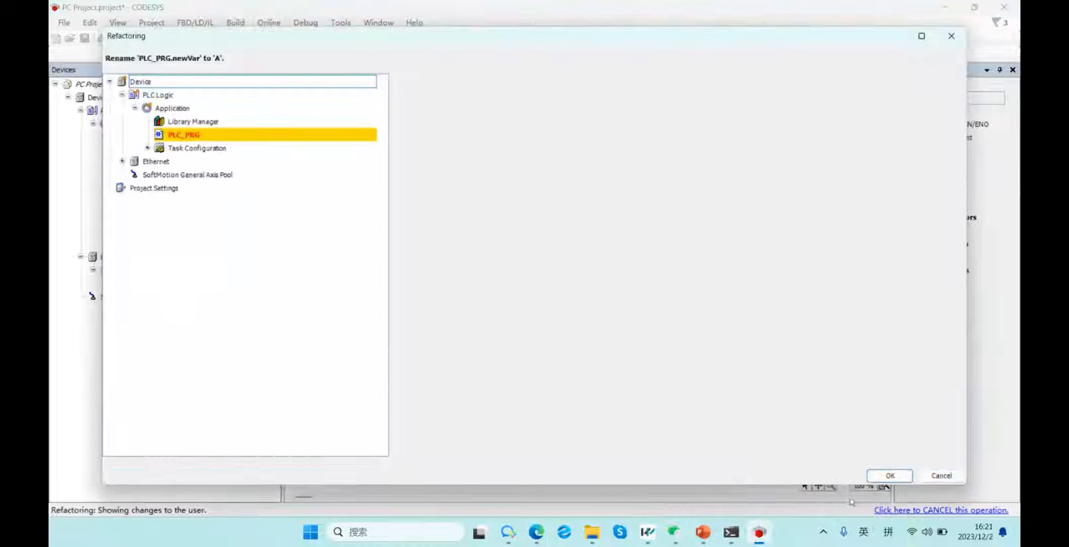
{"action": "left_click", "coordinate": [890, 476]}
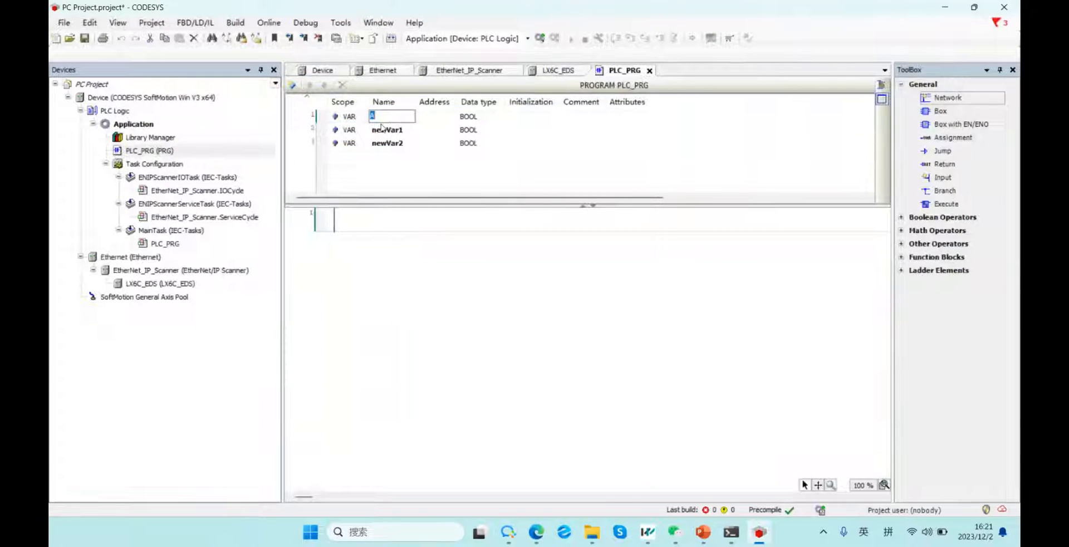
{"action": "double_click", "coordinate": [383, 129]}
{"action": "left_click", "coordinate": [391, 154]}
{"action": "left_click", "coordinate": [550, 292]}
{"action": "left_click", "coordinate": [910, 473]}
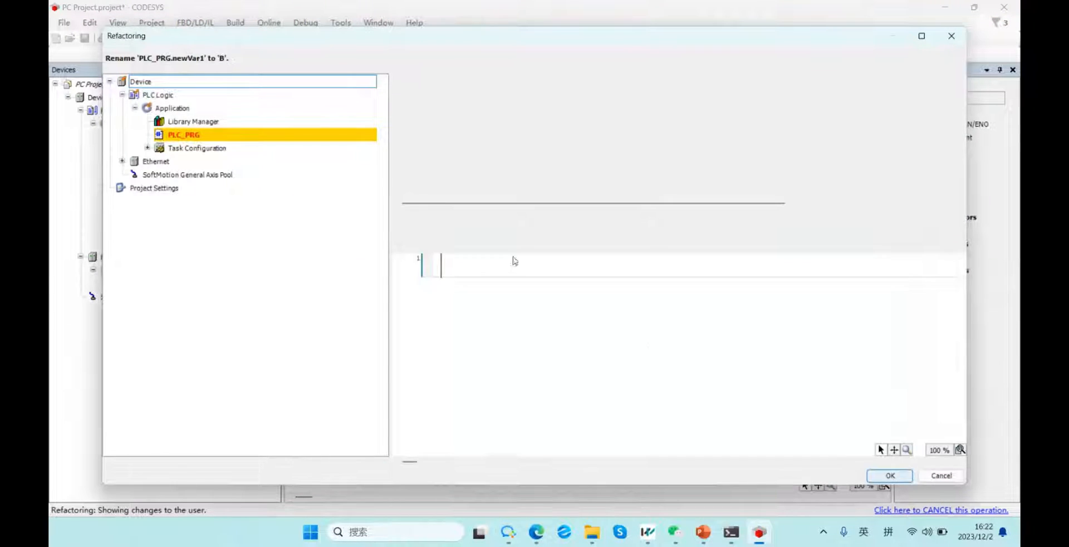
Rename the third variable to C, accepting the refactoring.
{"action": "double_click", "coordinate": [384, 145]}
{"action": "type", "text": "C"}
{"action": "left_click", "coordinate": [742, 366]}
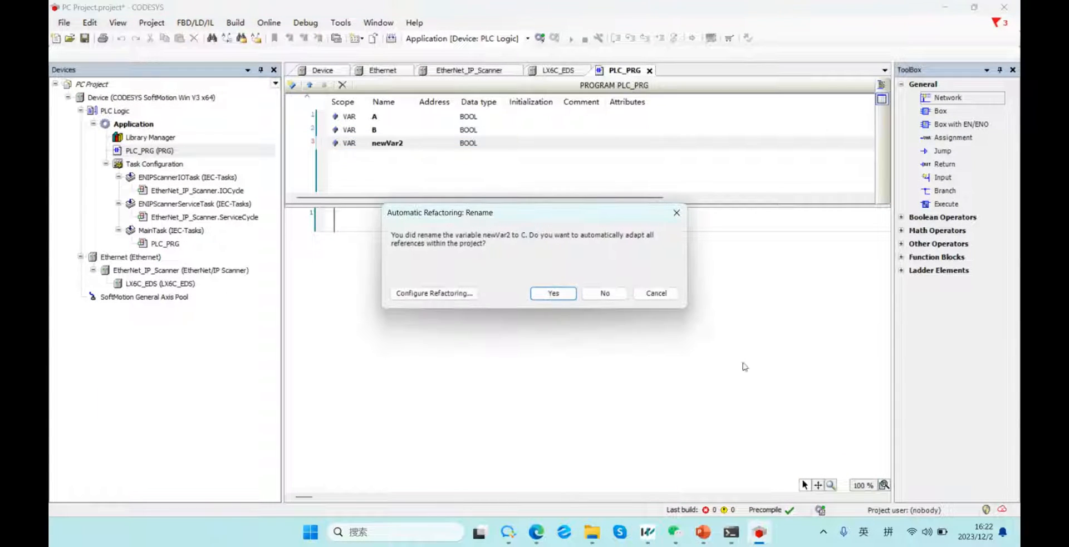
{"action": "left_click", "coordinate": [551, 291]}
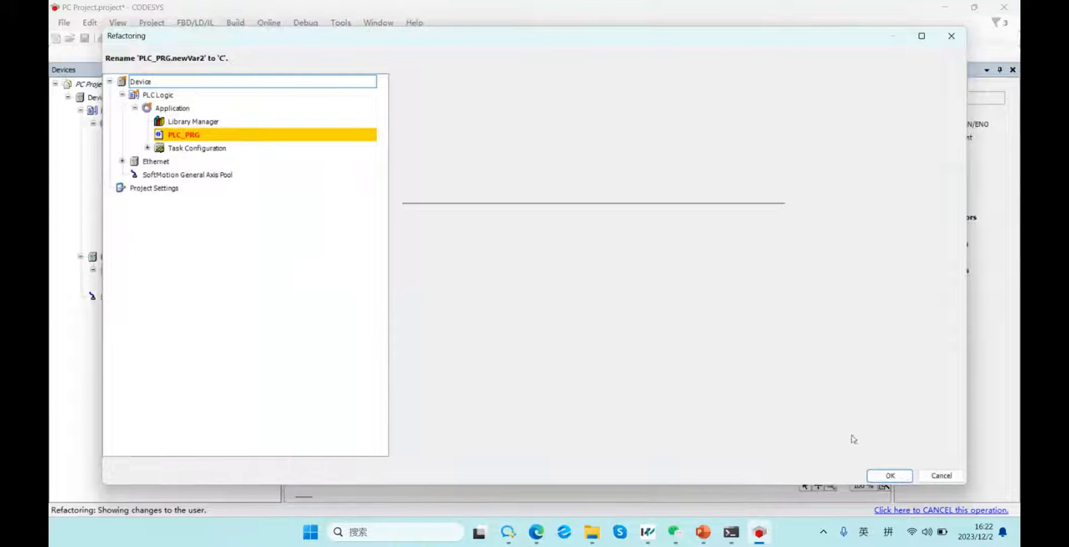
{"action": "left_click", "coordinate": [890, 475]}
{"action": "right_click", "coordinate": [336, 222]}
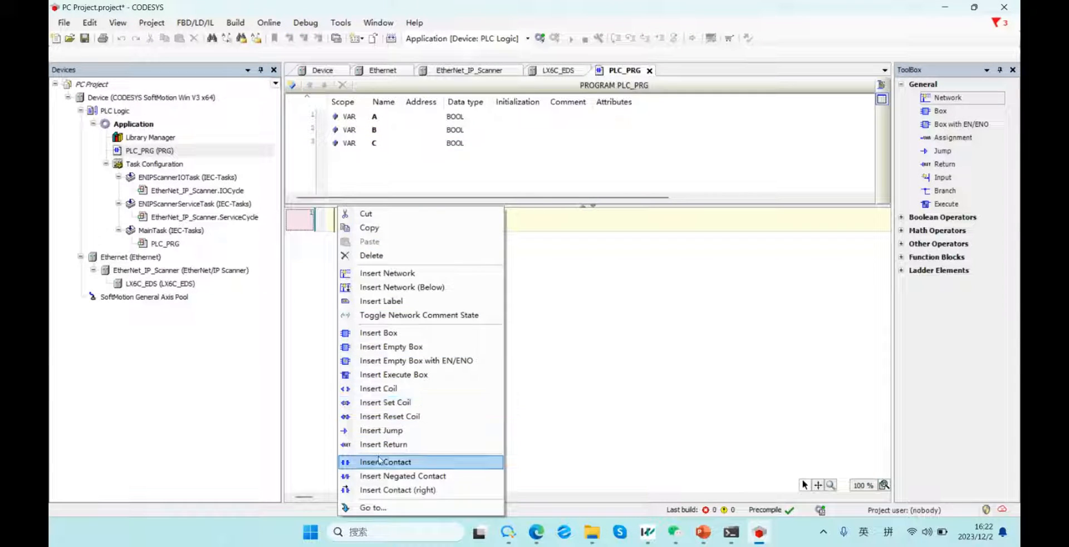
Place contacts A and B in series on the PLC_PRG rung using the Input Assistant.
{"action": "left_click", "coordinate": [379, 461]}
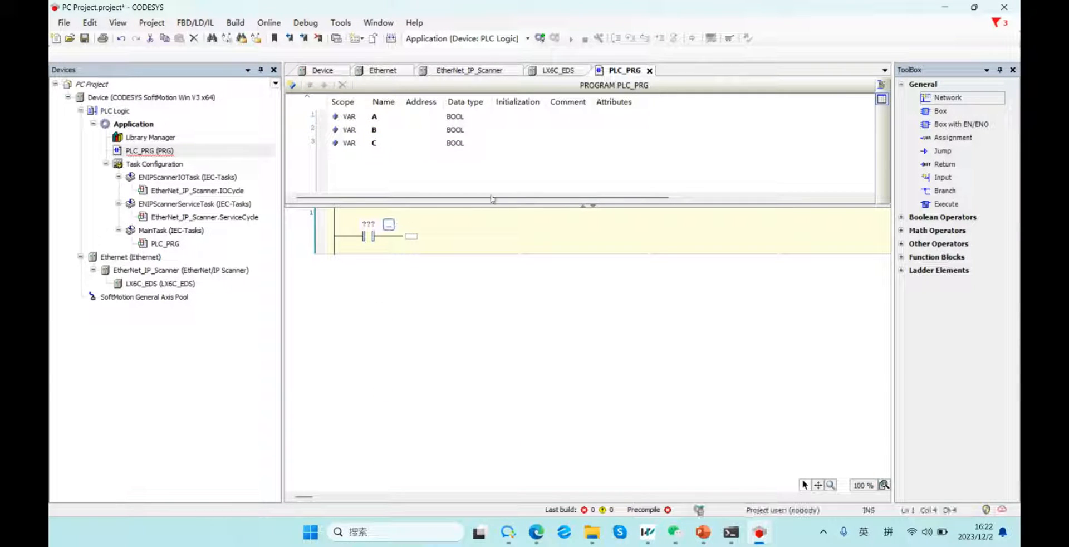
{"action": "key", "text": "F2"}
{"action": "left_click", "coordinate": [465, 105]}
{"action": "key", "text": "Return"}
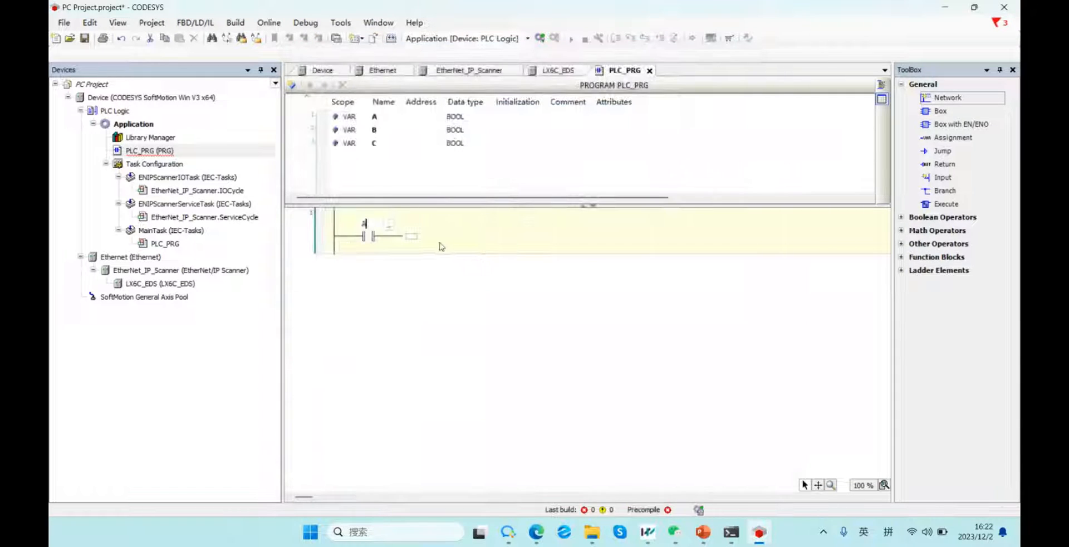
{"action": "right_click", "coordinate": [410, 236]}
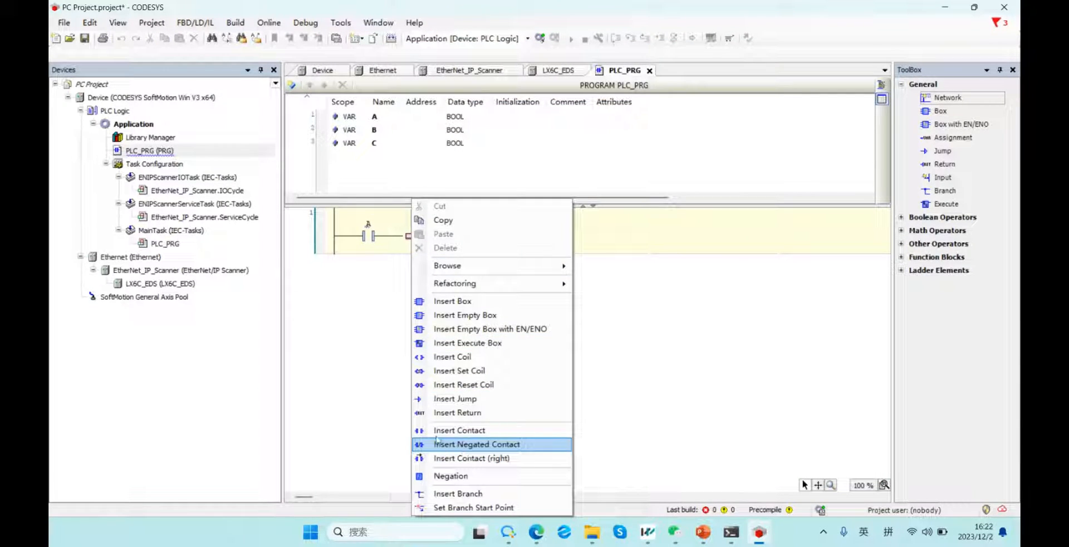
{"action": "left_click", "coordinate": [446, 430]}
{"action": "left_click", "coordinate": [438, 231]}
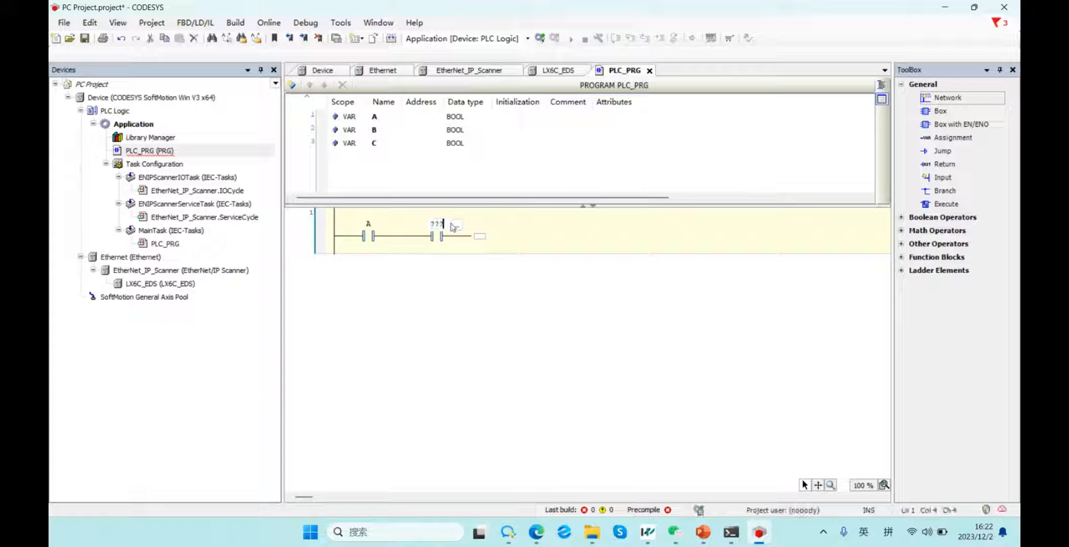
{"action": "left_click", "coordinate": [456, 225]}
{"action": "double_click", "coordinate": [458, 114]}
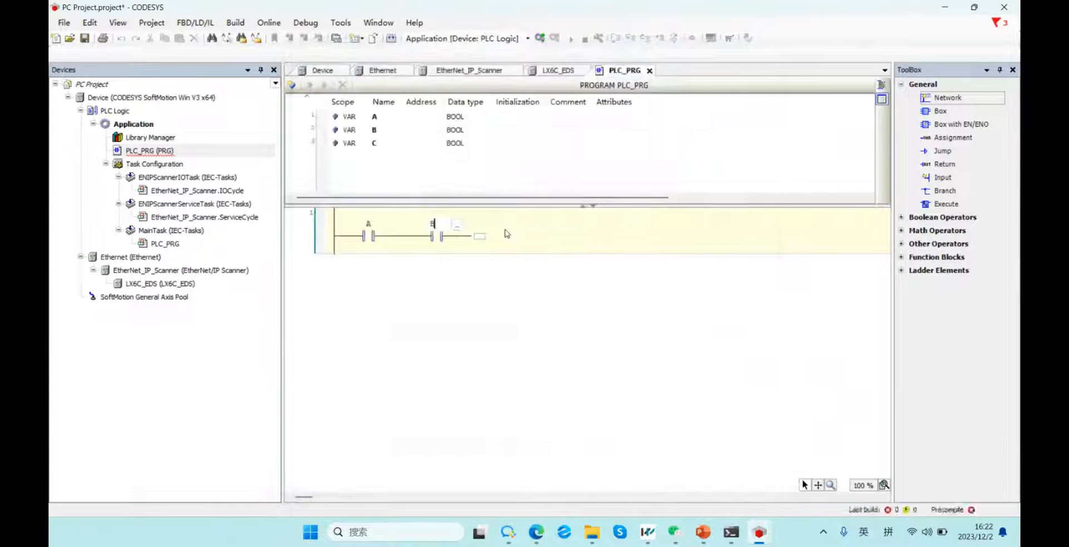
Add a coil at the rung's end and assign it variable C.
{"action": "right_click", "coordinate": [484, 241]}
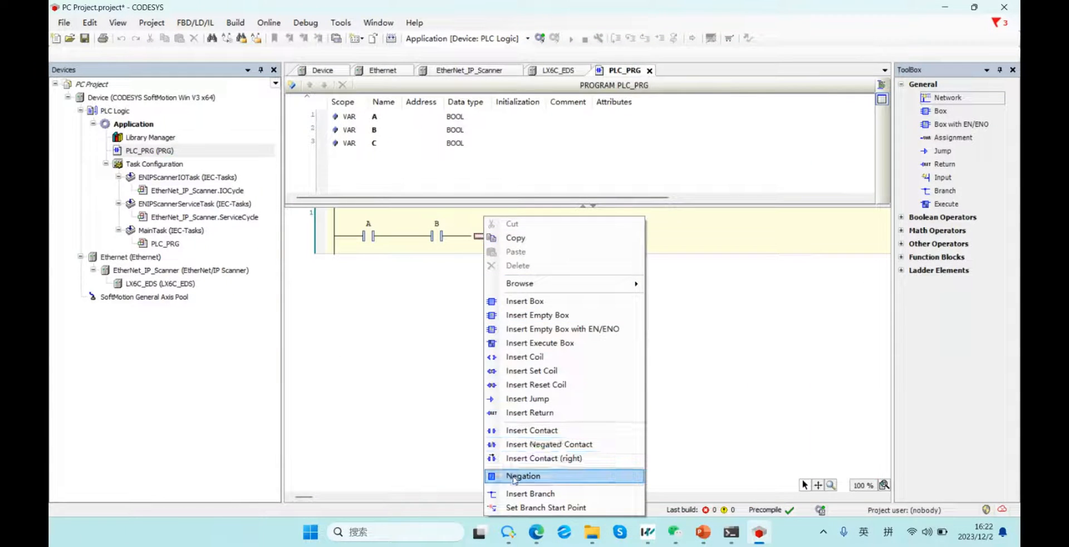
{"action": "left_click", "coordinate": [524, 357]}
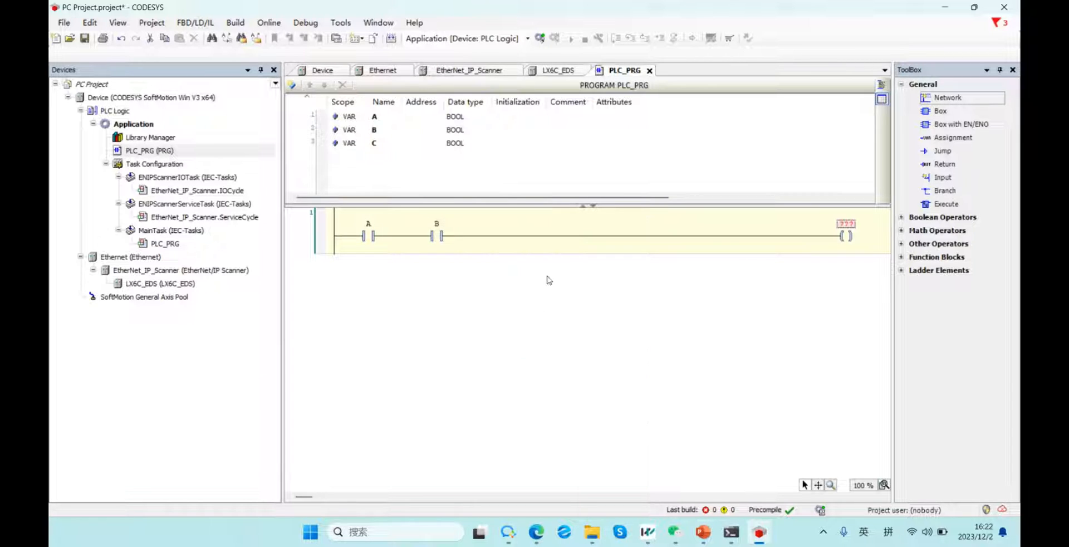
{"action": "left_click", "coordinate": [846, 223]}
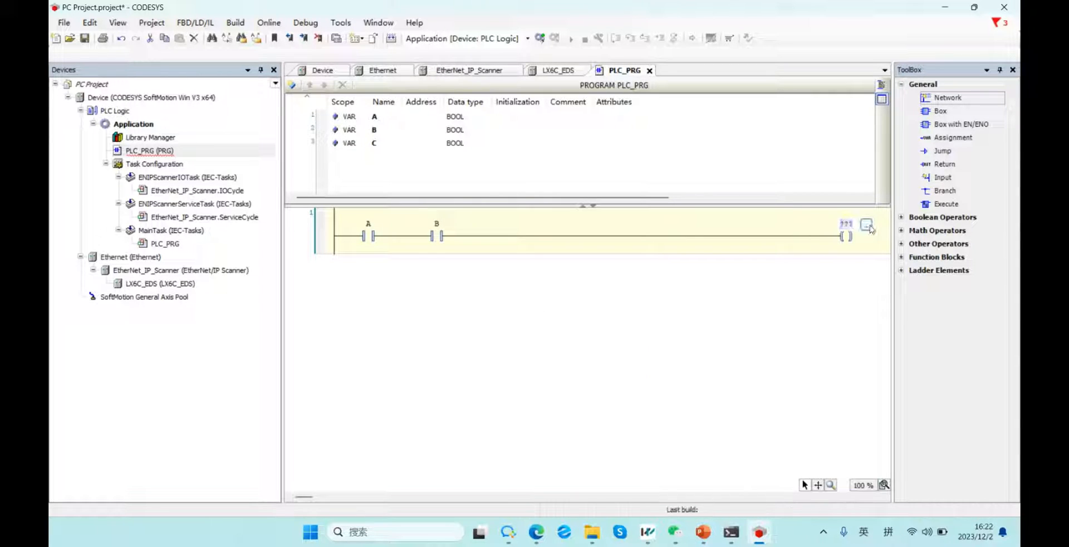
{"action": "key", "text": "F2"}
{"action": "double_click", "coordinate": [462, 131]}
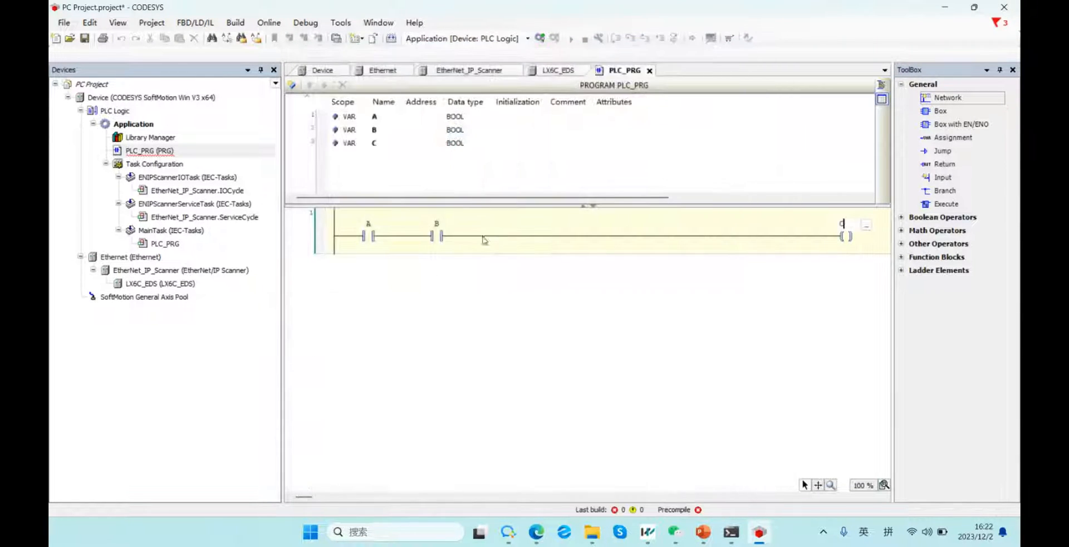
{"action": "double_click", "coordinate": [167, 284]}
In LX6C_EDS's I/O mapping, map Application.PLC_PRG.A to INPUT CHANNEL 1.
{"action": "left_click", "coordinate": [384, 203]}
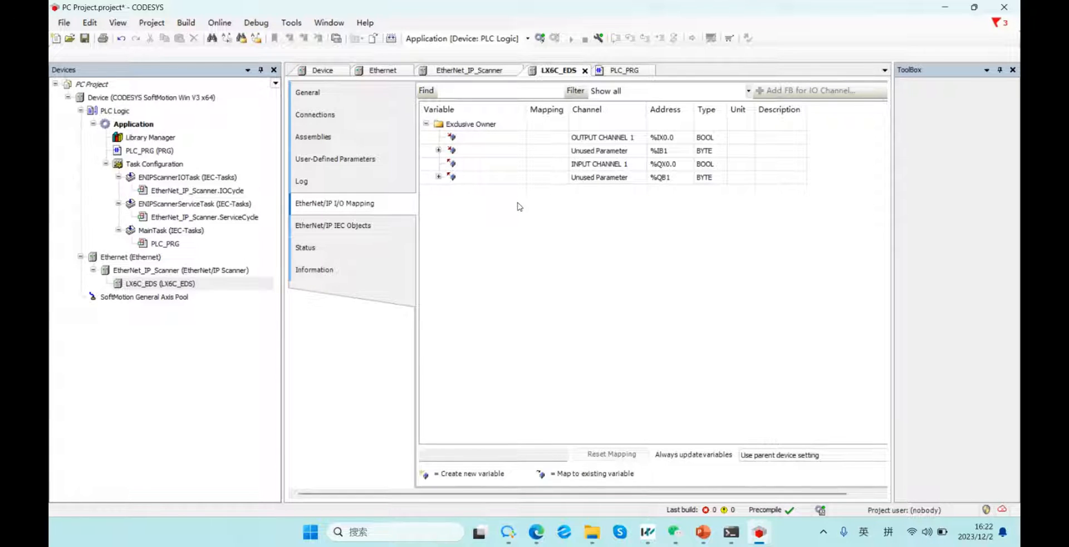
{"action": "left_click", "coordinate": [504, 167]}
{"action": "left_click", "coordinate": [489, 165]}
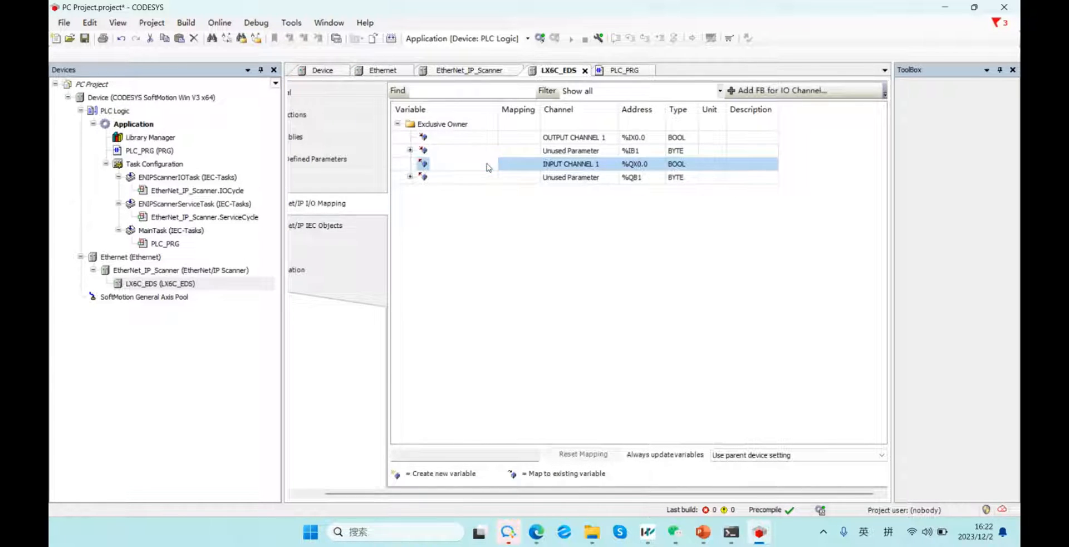
{"action": "left_click", "coordinate": [490, 165]}
{"action": "left_click", "coordinate": [438, 118]}
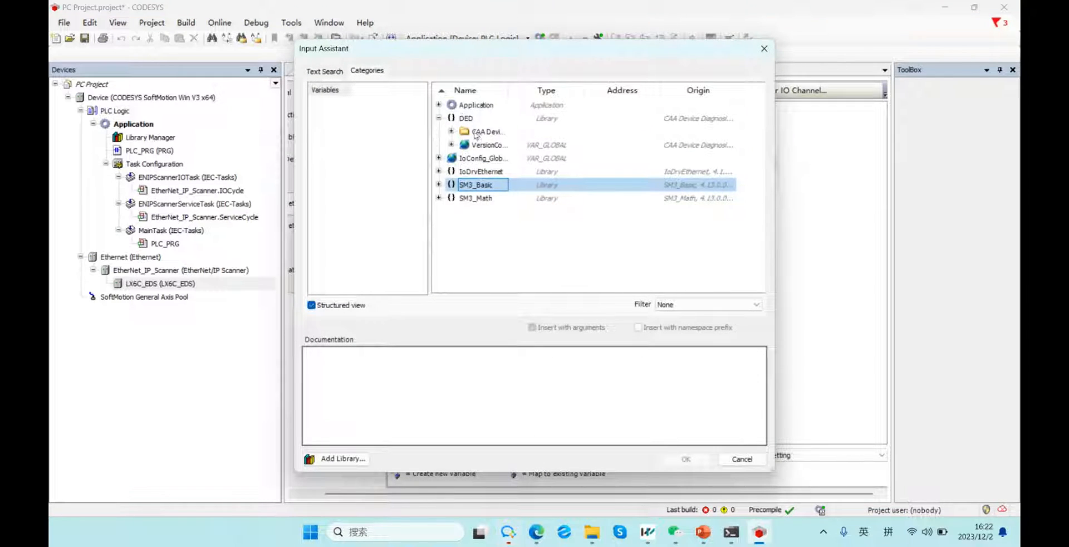
{"action": "left_click", "coordinate": [439, 105]}
{"action": "left_click", "coordinate": [459, 119]}
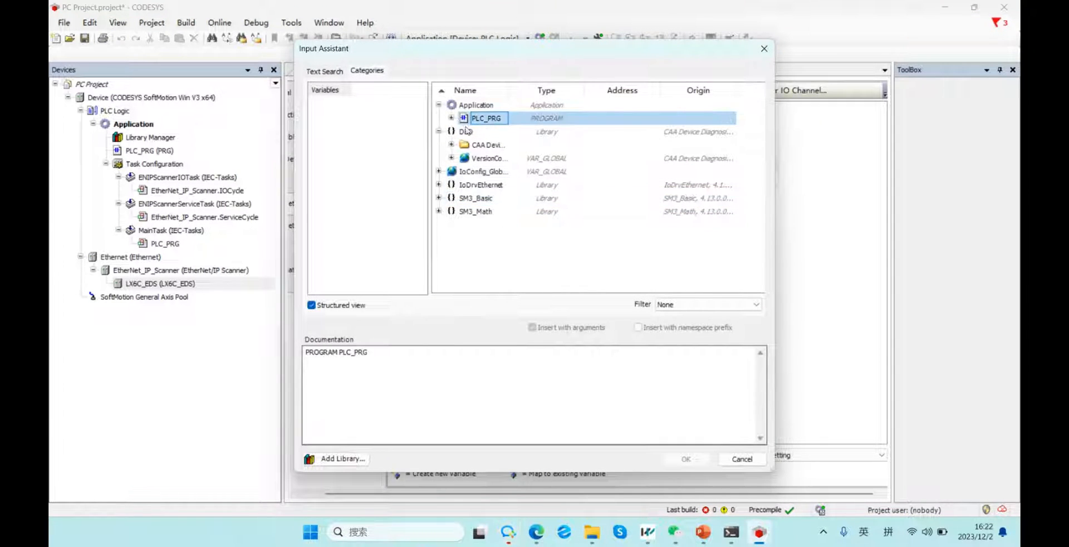
{"action": "left_click", "coordinate": [451, 118]}
{"action": "left_click", "coordinate": [485, 134]}
{"action": "double_click", "coordinate": [485, 132]}
{"action": "key", "text": "Return"}
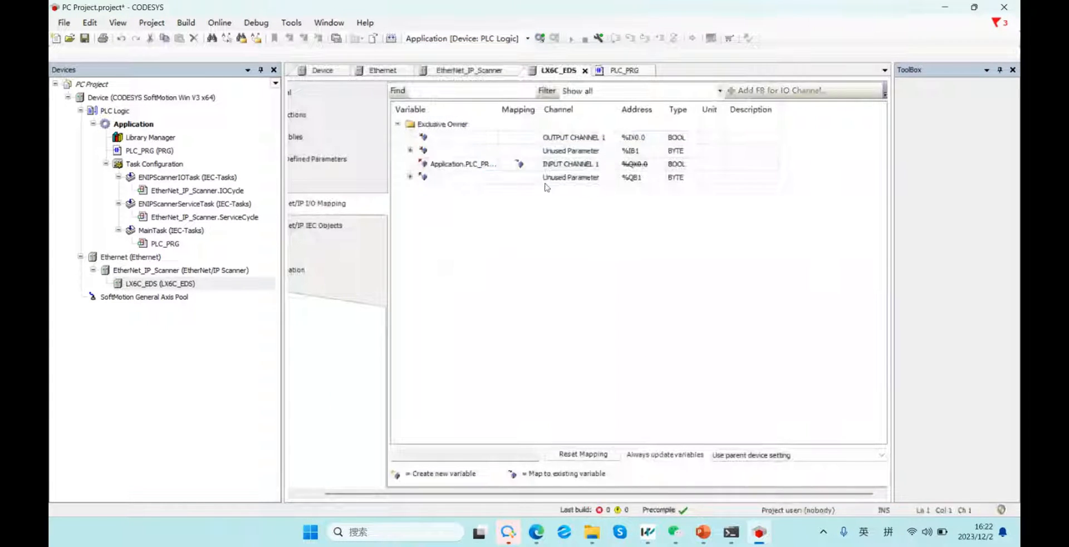
Widen the Variable column and map Application.PLC_PRG.B to OUTPUT CHANNEL 1.
{"action": "left_click", "coordinate": [577, 167]}
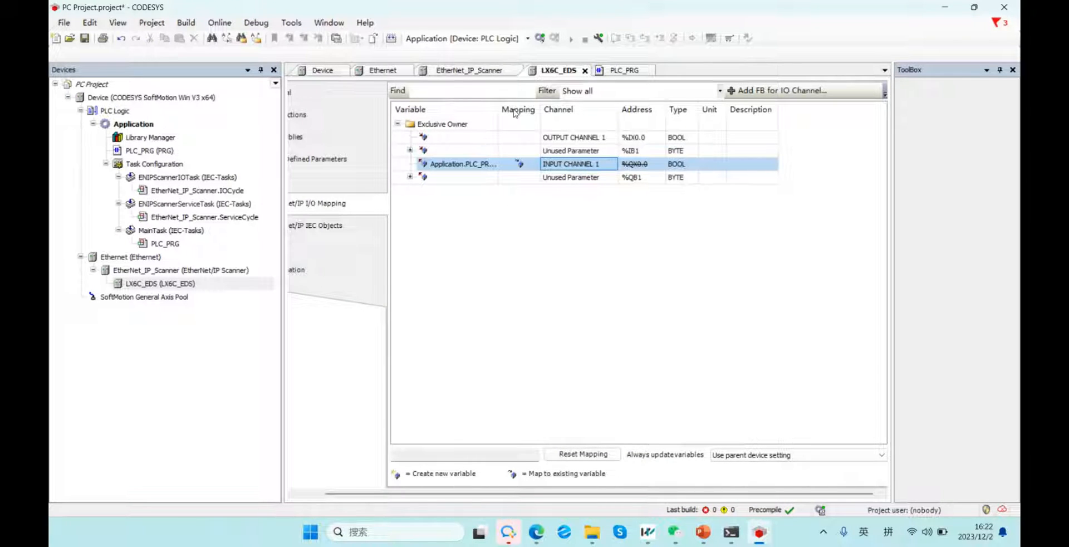
{"action": "left_click_drag", "start_coordinate": [499, 104], "coordinate": [540, 112]}
{"action": "left_click", "coordinate": [494, 137]}
{"action": "left_click", "coordinate": [494, 137]}
{"action": "left_click", "coordinate": [533, 138]}
{"action": "double_click", "coordinate": [487, 146]}
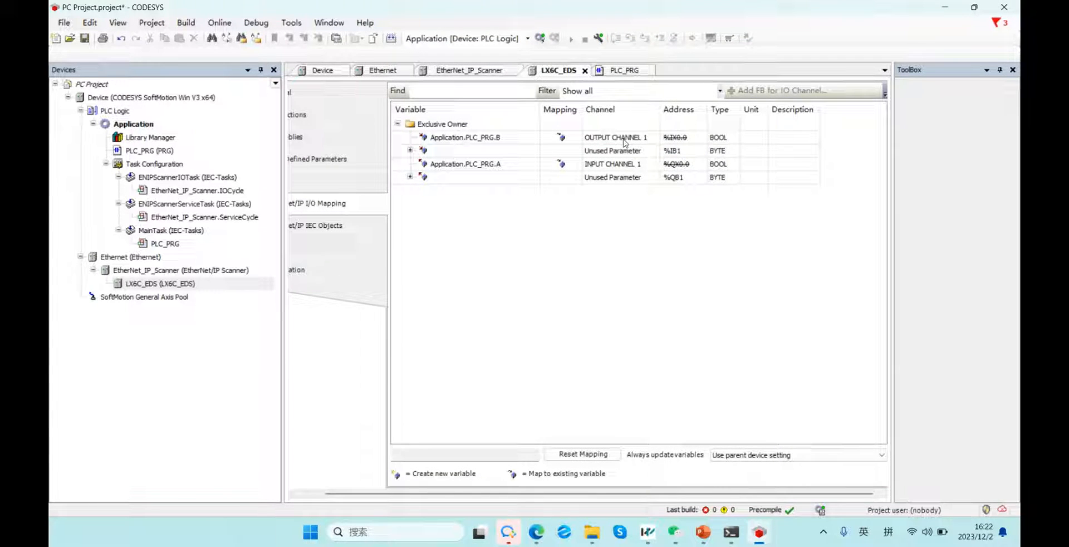
Verify the A to INPUT CHANNEL 1 mapping row.
{"action": "left_click", "coordinate": [627, 166]}
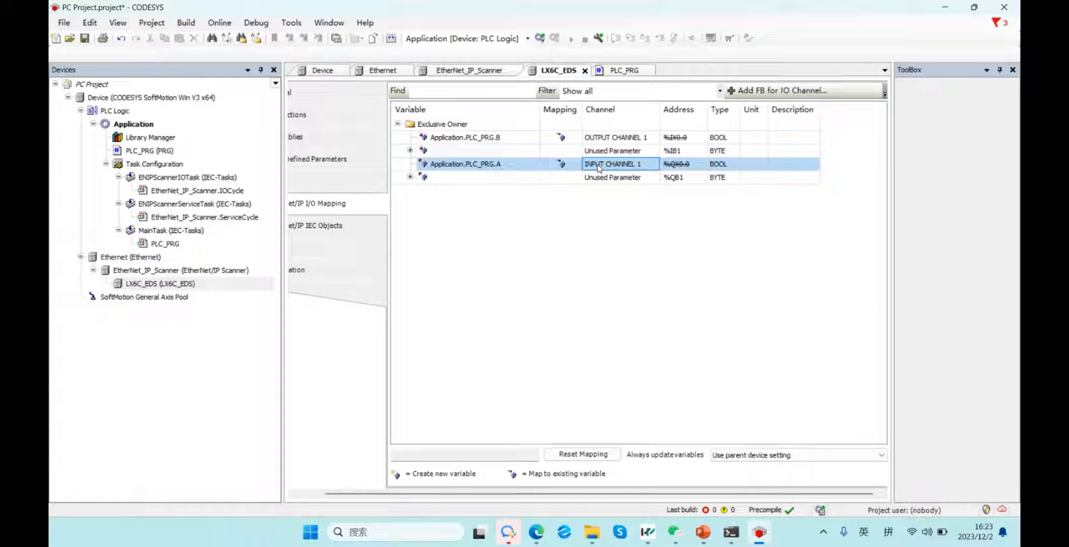
{"action": "left_click", "coordinate": [523, 193]}
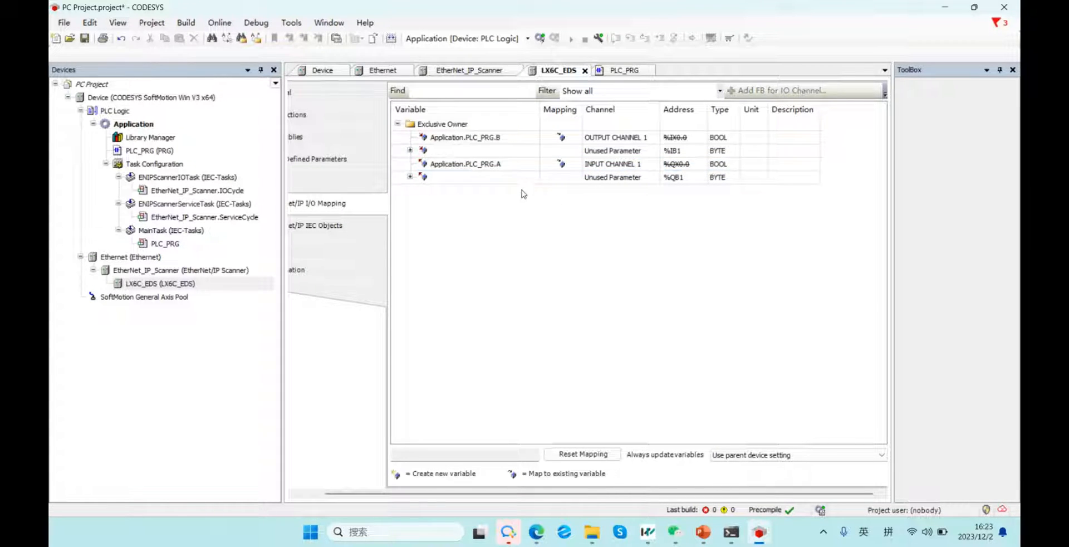
{"action": "left_click", "coordinate": [494, 165]}
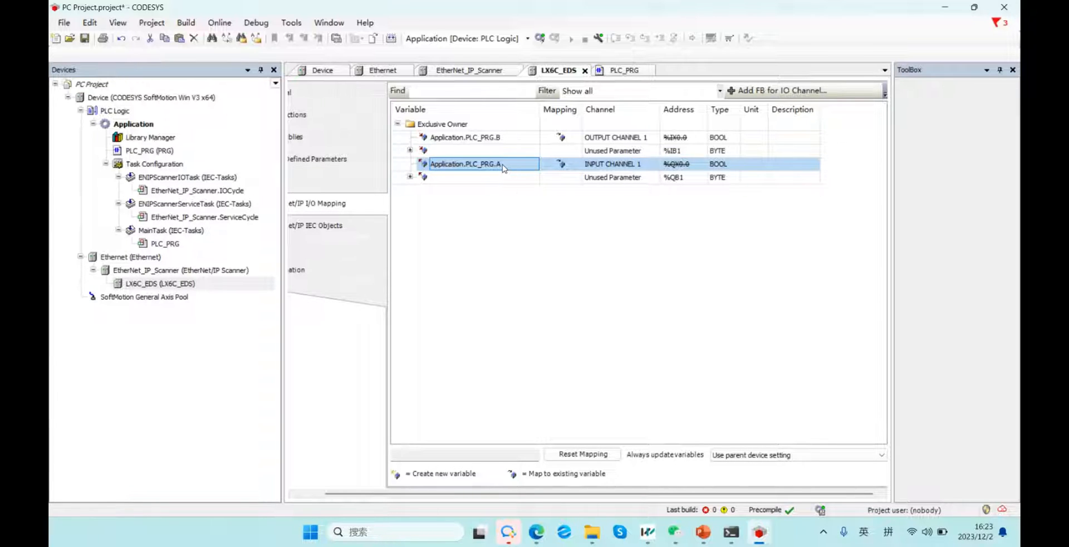
{"action": "left_click", "coordinate": [623, 165]}
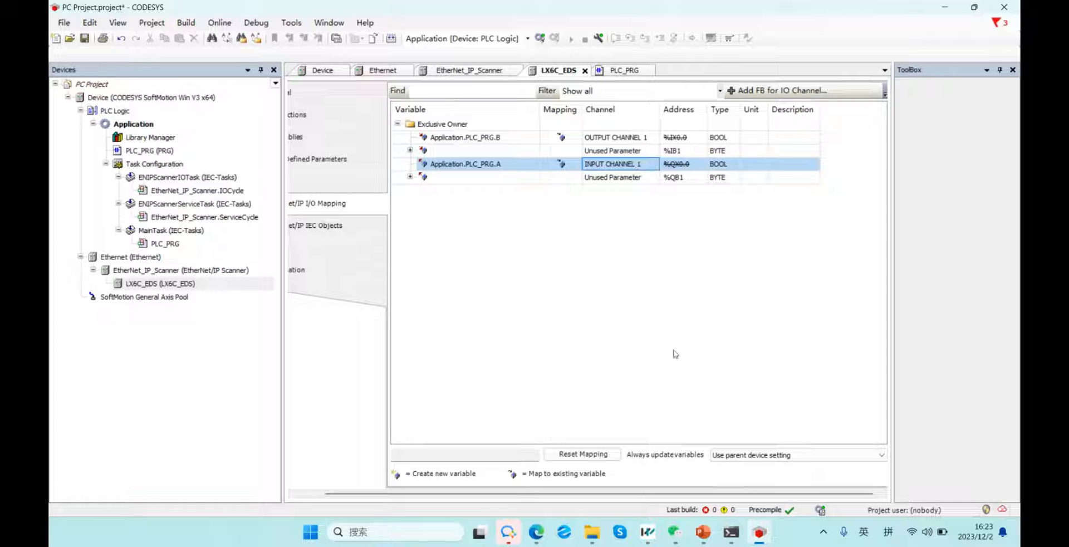
In the LX6C project, check EtherNet_IP_Module's M0 and M1 mapping, open PLC_PRG, and restore the window.
{"action": "mouse_move", "coordinate": [767, 533]}
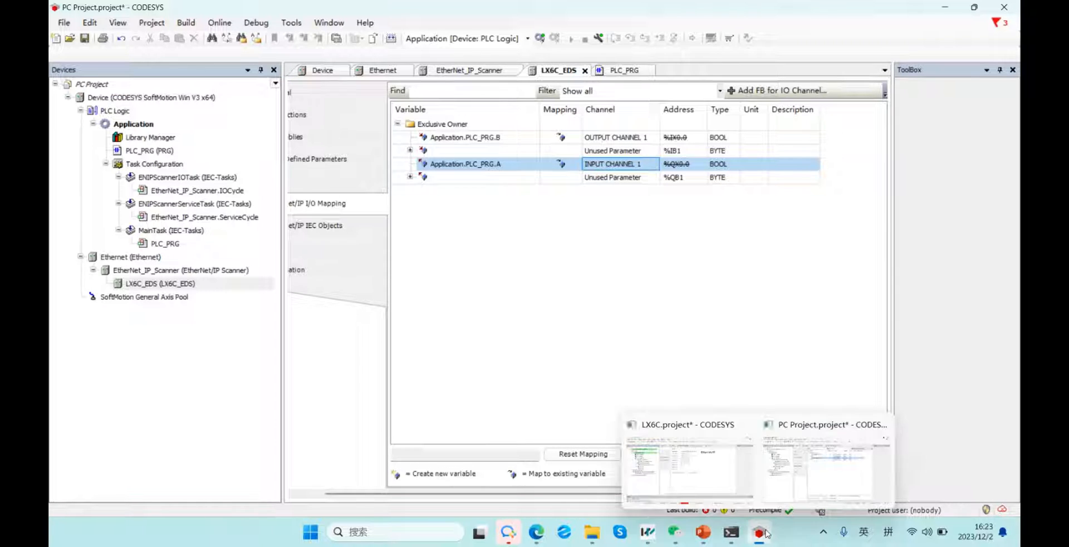
{"action": "left_click", "coordinate": [699, 476]}
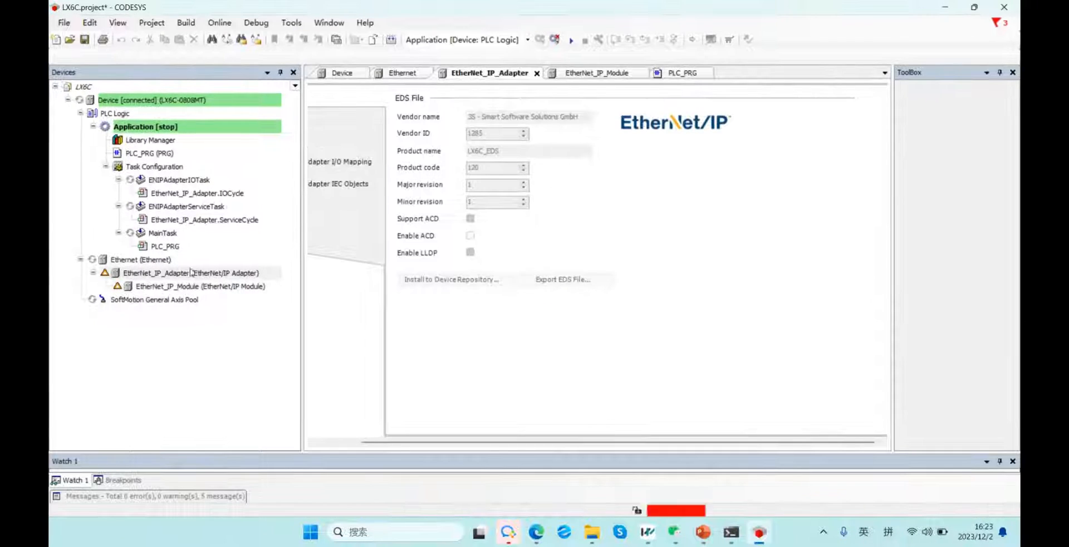
{"action": "left_click", "coordinate": [184, 285]}
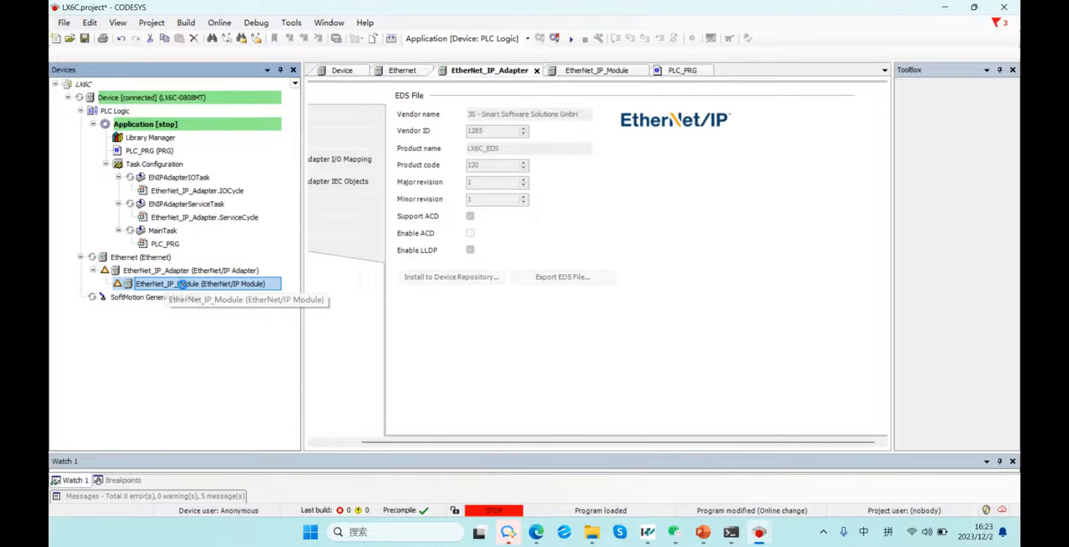
{"action": "double_click", "coordinate": [184, 285]}
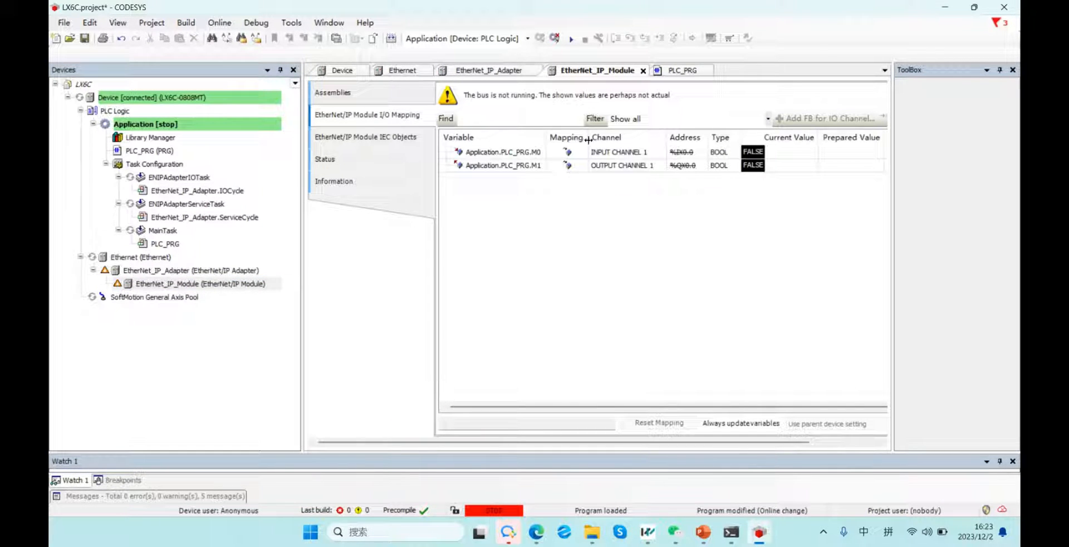
{"action": "left_click", "coordinate": [628, 156]}
{"action": "left_click", "coordinate": [460, 154]}
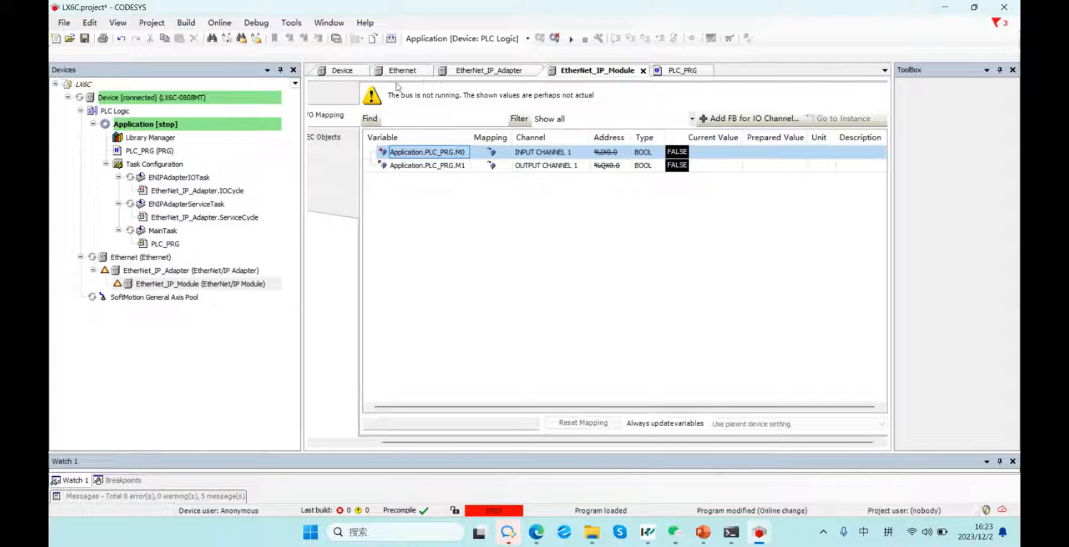
{"action": "left_click", "coordinate": [680, 70]}
{"action": "left_click_drag", "start_coordinate": [675, 6], "coordinate": [639, 207]}
Arrange PC Project left and LX6C upper right, widening both ladder editors.
{"action": "left_click", "coordinate": [624, 70]}
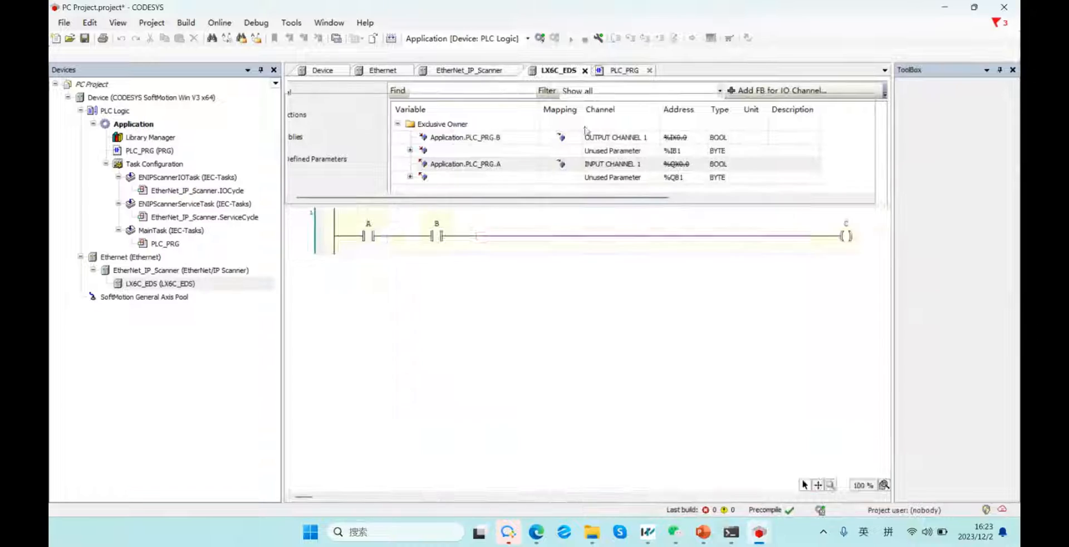
{"action": "left_click_drag", "start_coordinate": [621, 10], "coordinate": [621, 24]}
{"action": "left_click_drag", "start_coordinate": [486, 73], "coordinate": [348, 99]}
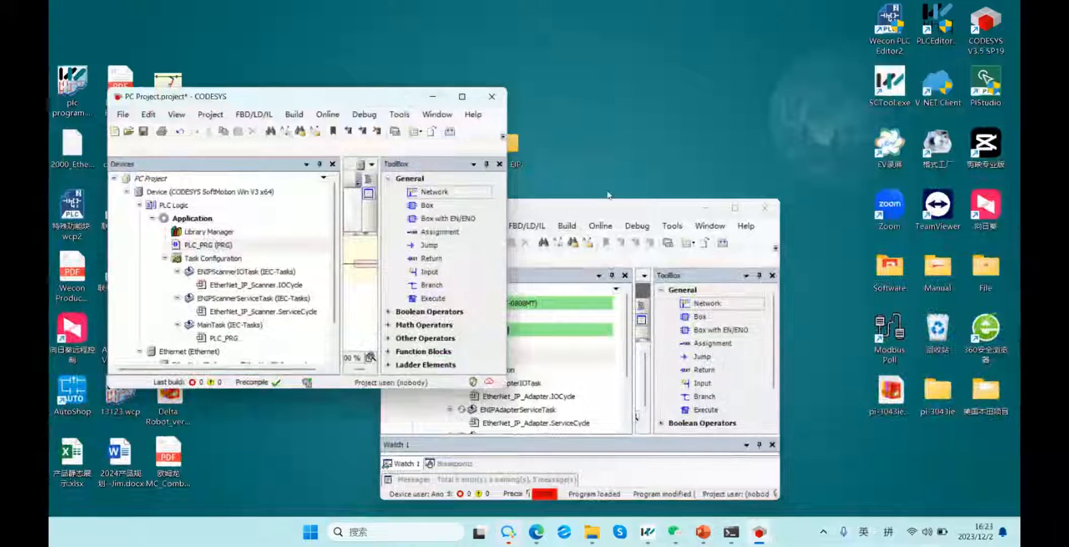
{"action": "left_click_drag", "start_coordinate": [619, 215], "coordinate": [712, 67]}
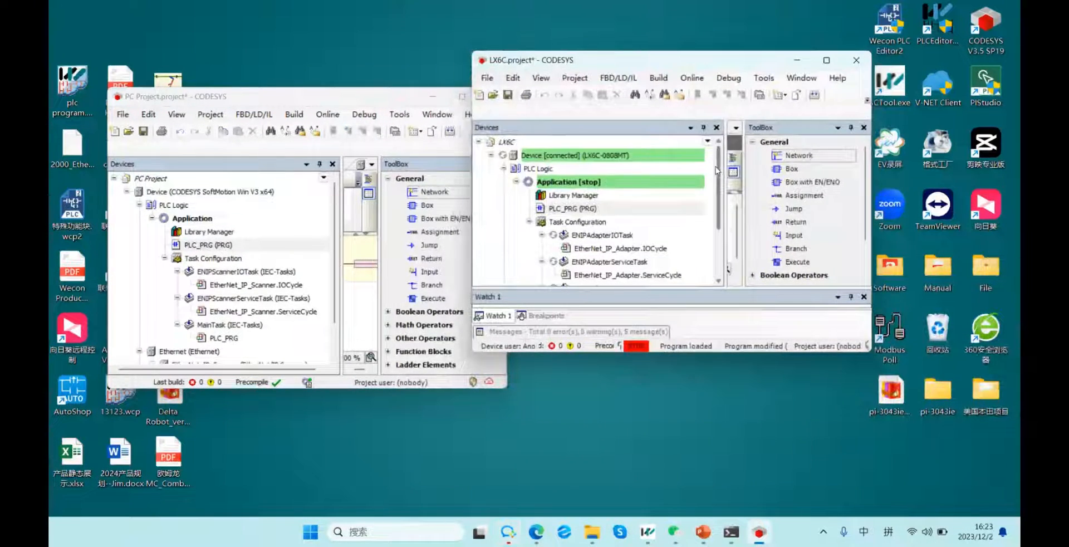
{"action": "left_click_drag", "start_coordinate": [724, 148], "coordinate": [500, 148]}
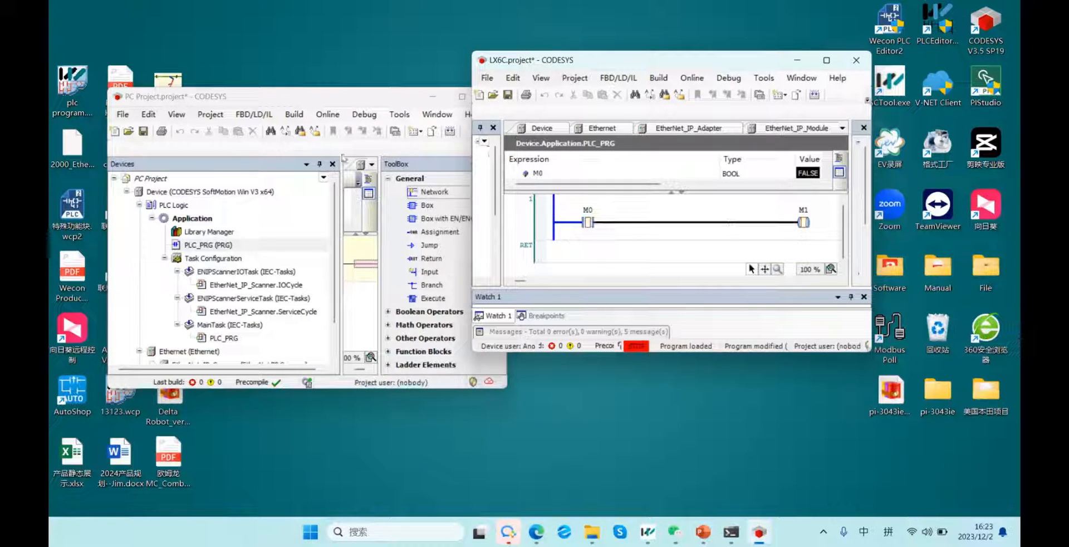
{"action": "left_click_drag", "start_coordinate": [341, 194], "coordinate": [127, 195]}
{"action": "left_click_drag", "start_coordinate": [380, 243], "coordinate": [490, 245]}
Compare contact A with LX6C's M0 and M1, then maximize the PC Project window.
{"action": "left_click", "coordinate": [220, 264]}
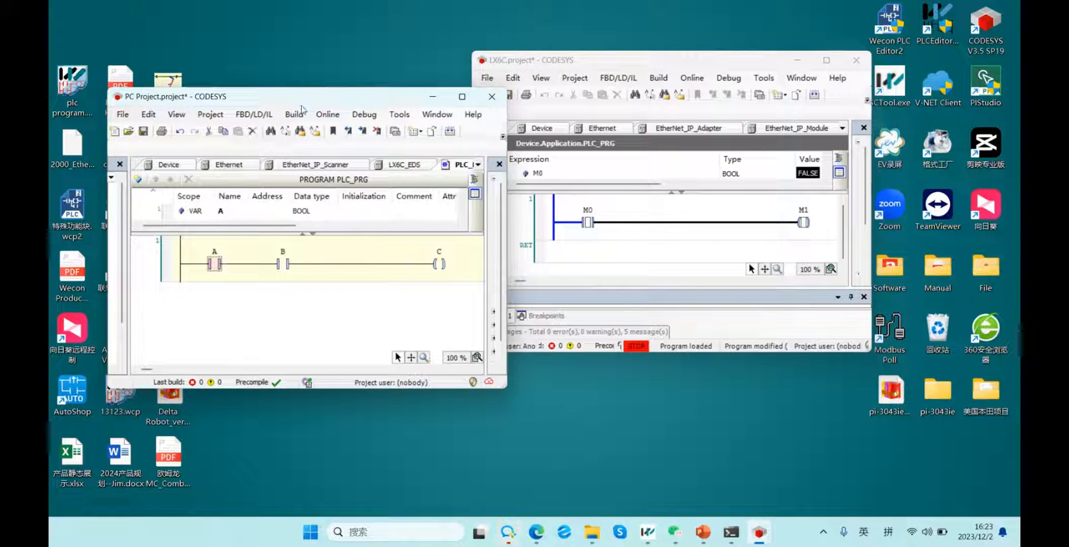
{"action": "left_click", "coordinate": [587, 220]}
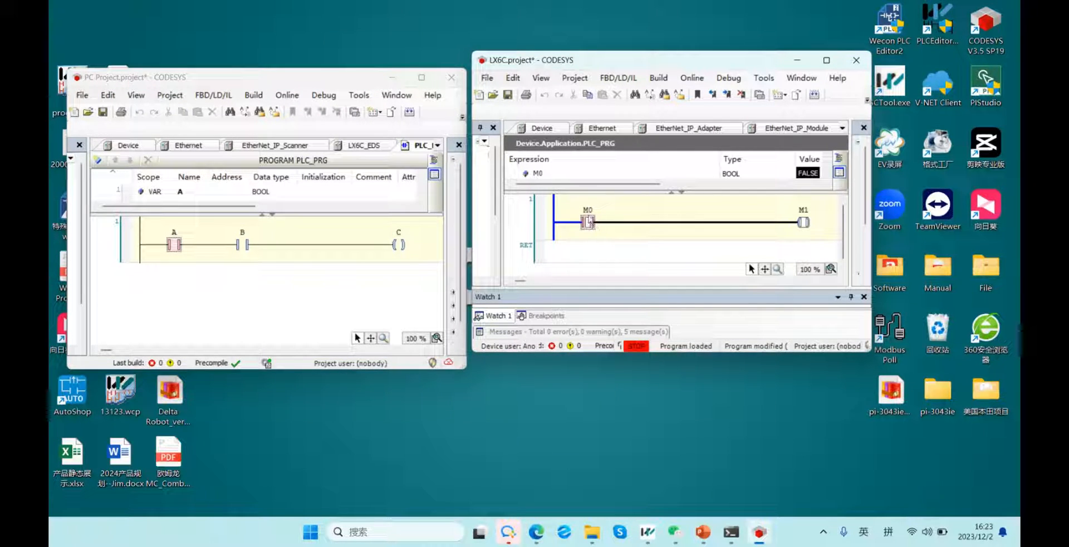
{"action": "left_click", "coordinate": [801, 223]}
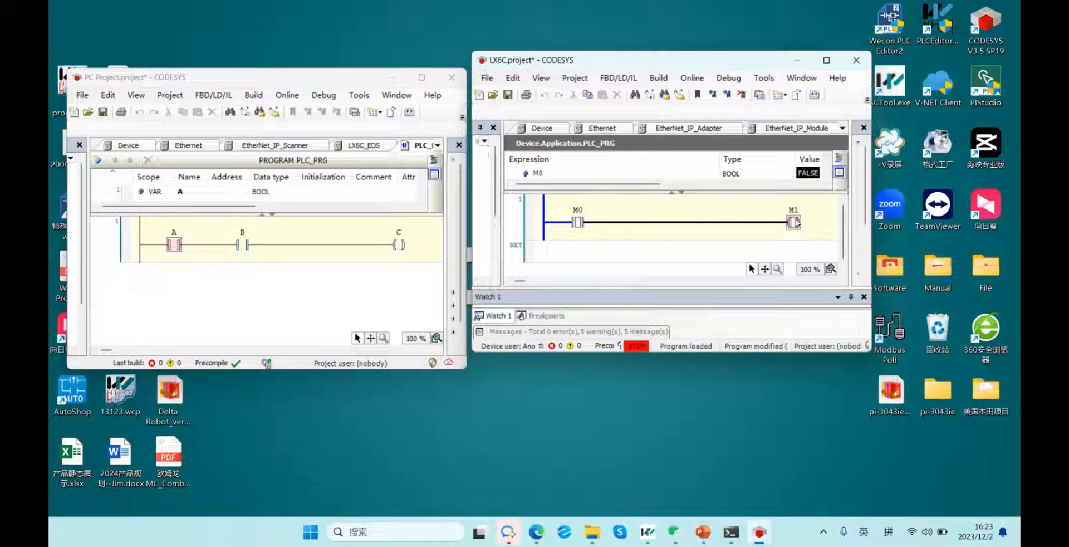
{"action": "left_click", "coordinate": [244, 244]}
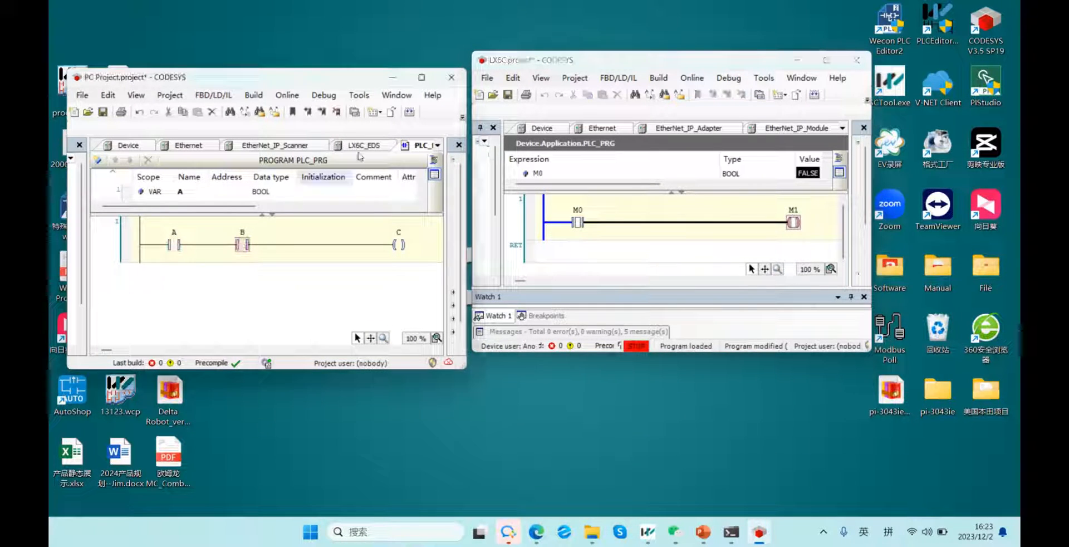
{"action": "left_click", "coordinate": [421, 77]}
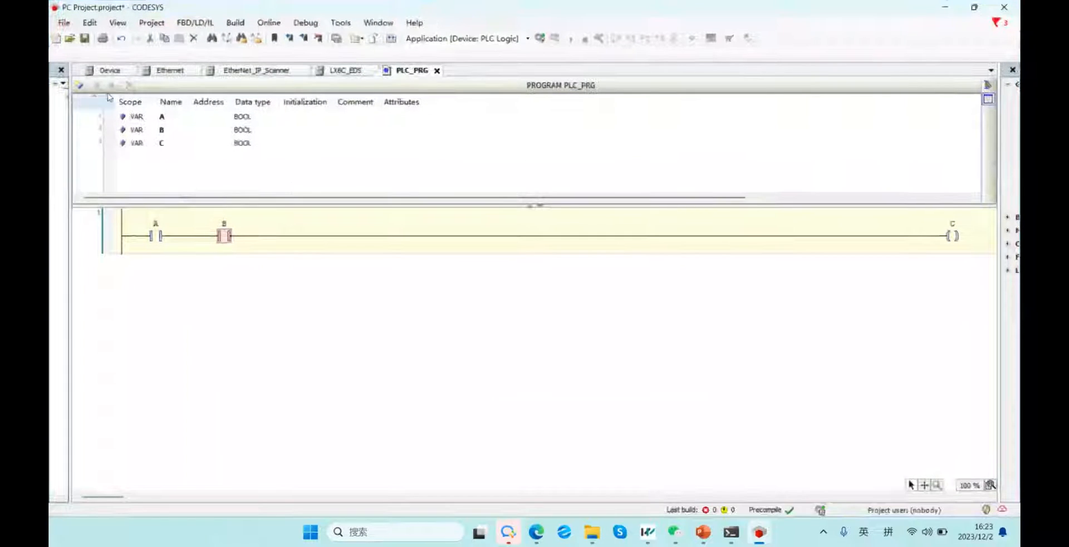
Reveal the device tree and check LX6C_EDS's OUTPUT CHANNEL 1 mapping.
{"action": "left_click_drag", "start_coordinate": [70, 101], "coordinate": [245, 103]}
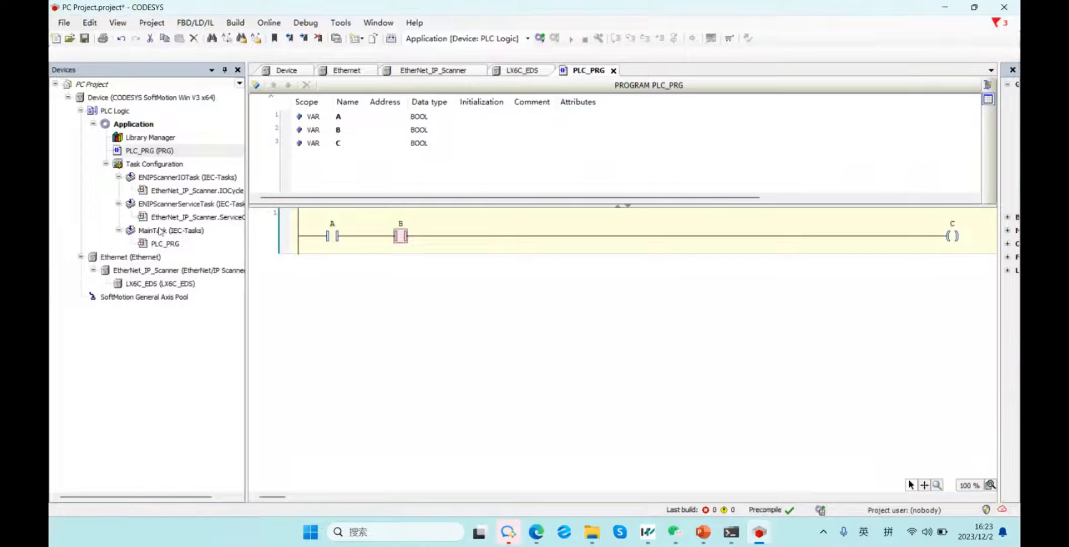
{"action": "double_click", "coordinate": [171, 284]}
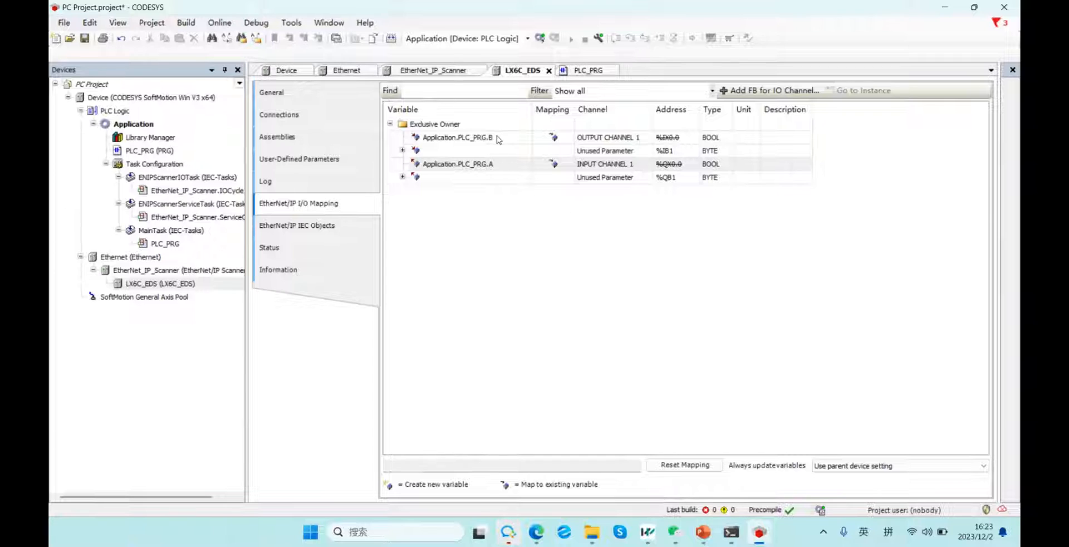
{"action": "left_click", "coordinate": [499, 138]}
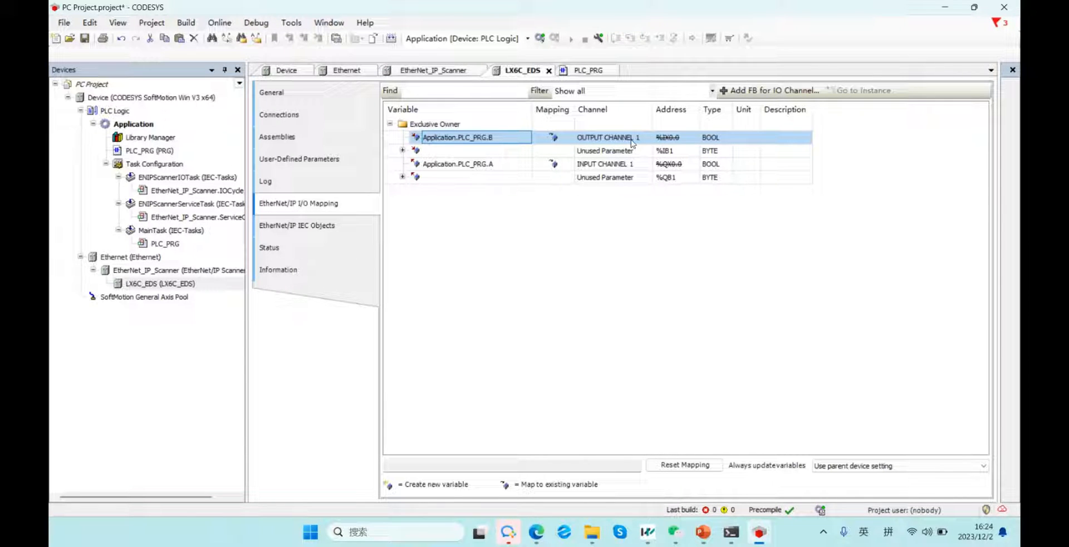
{"action": "left_click_drag", "start_coordinate": [675, 13], "coordinate": [362, 217]}
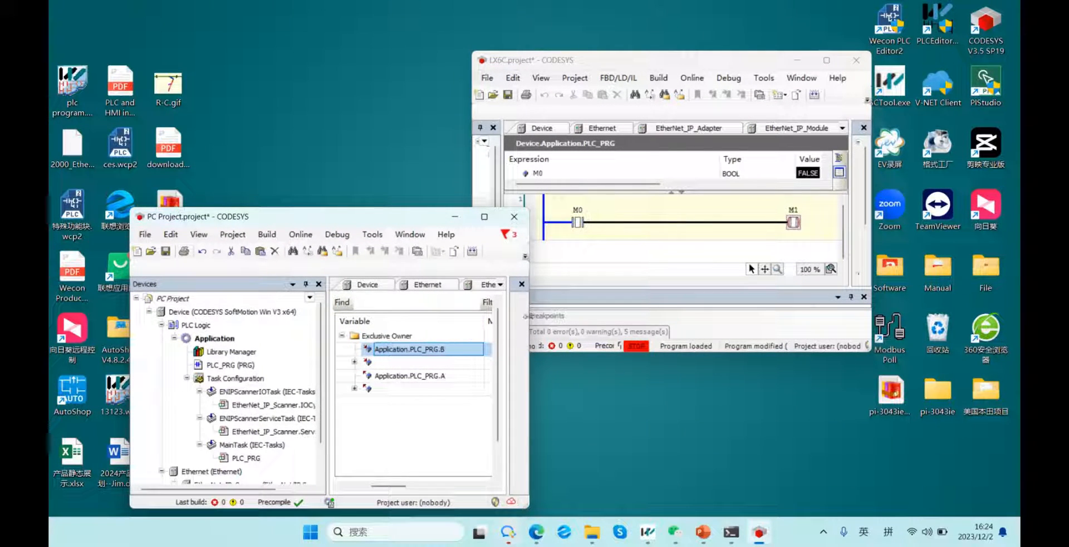
{"action": "left_click", "coordinate": [483, 218]}
Review scanner, Ethernet and LX6C_EDS settings, then log in from PLC_PRG and download the application.
{"action": "left_click", "coordinate": [192, 271]}
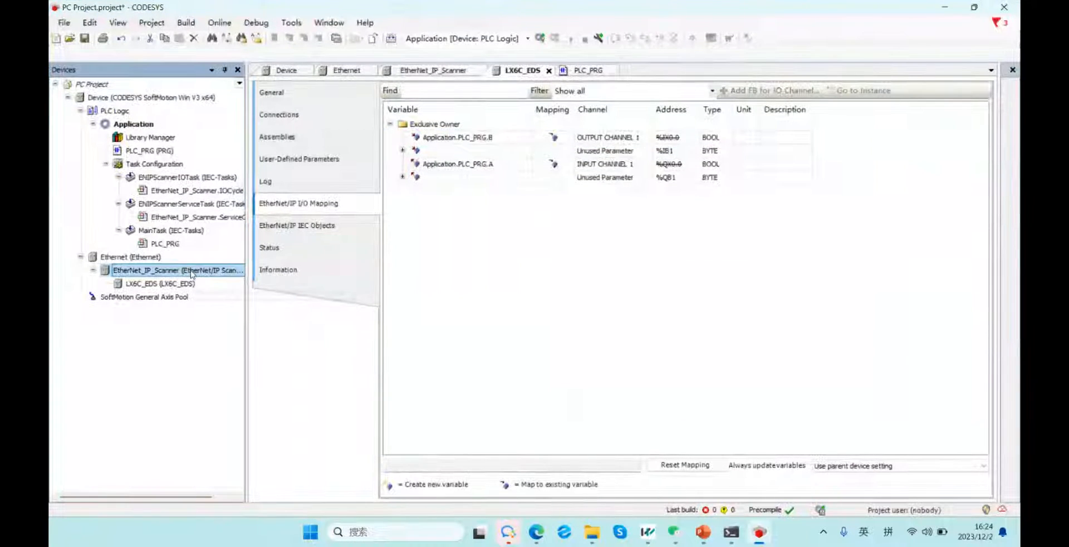
{"action": "double_click", "coordinate": [192, 271]}
{"action": "double_click", "coordinate": [158, 257]}
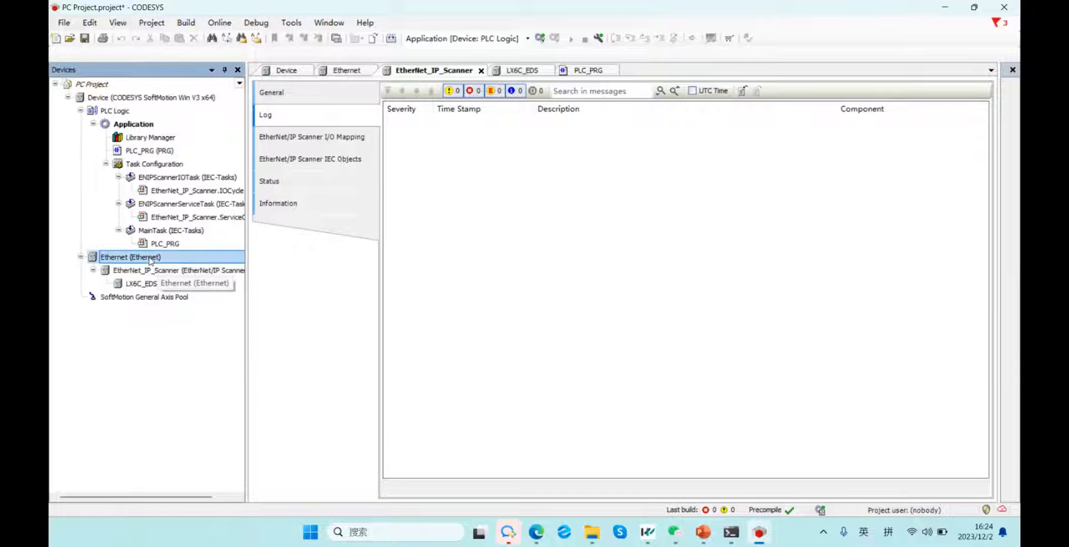
{"action": "double_click", "coordinate": [151, 283]}
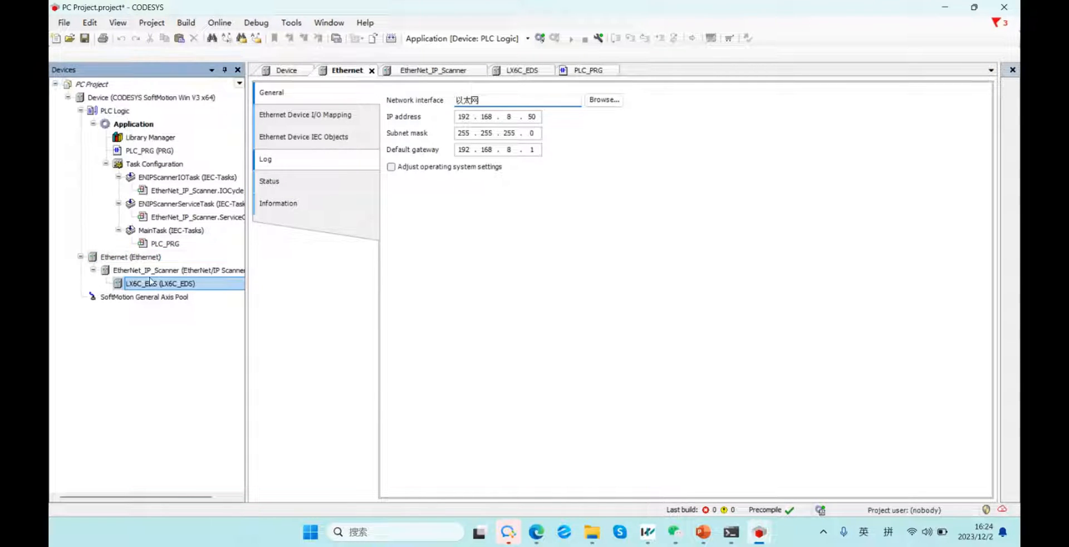
{"action": "double_click", "coordinate": [164, 243]}
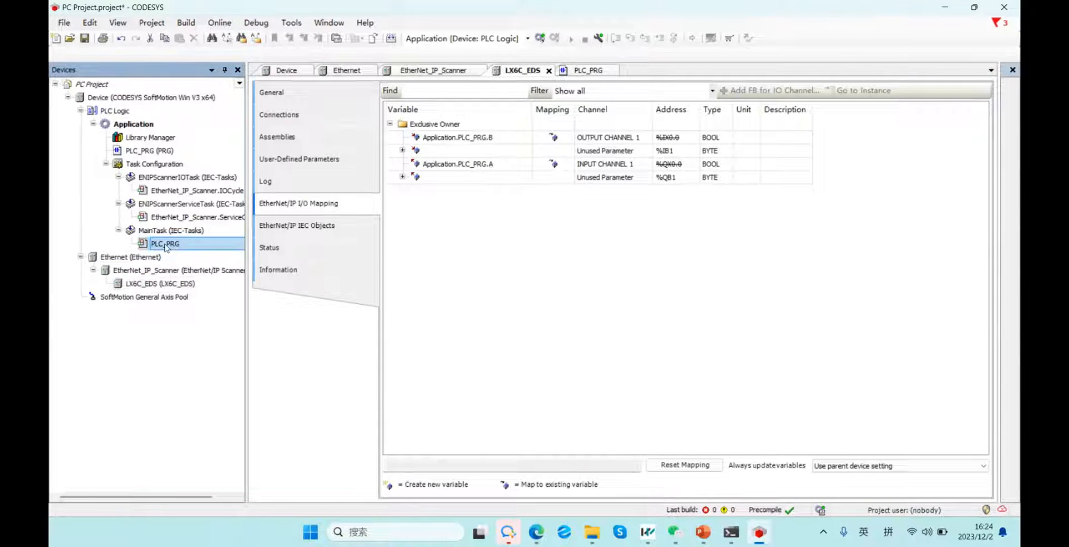
{"action": "left_click", "coordinate": [540, 39]}
{"action": "left_click", "coordinate": [527, 292]}
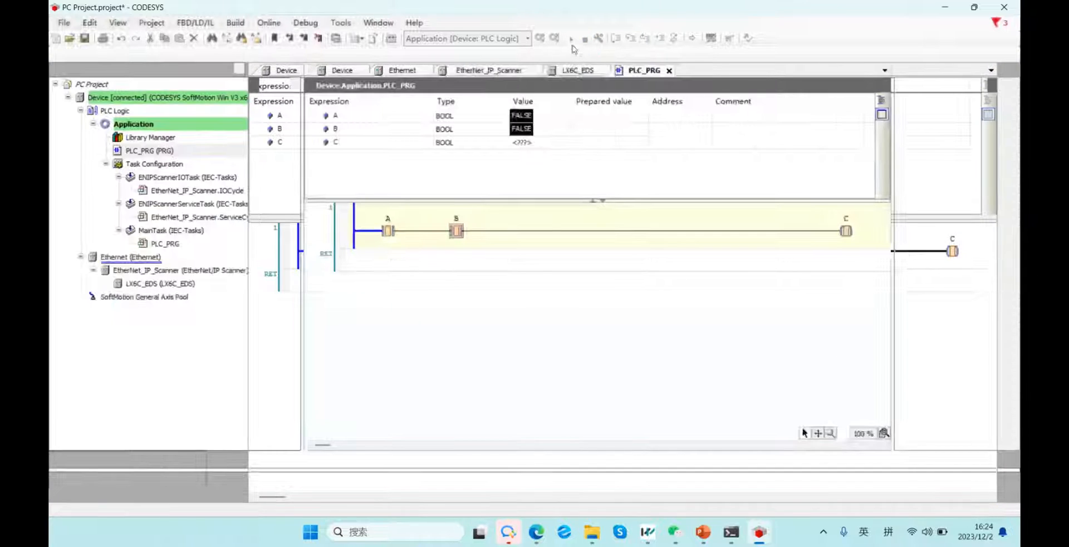
Start both the PC Project and LX6C applications running.
{"action": "key", "text": "F5"}
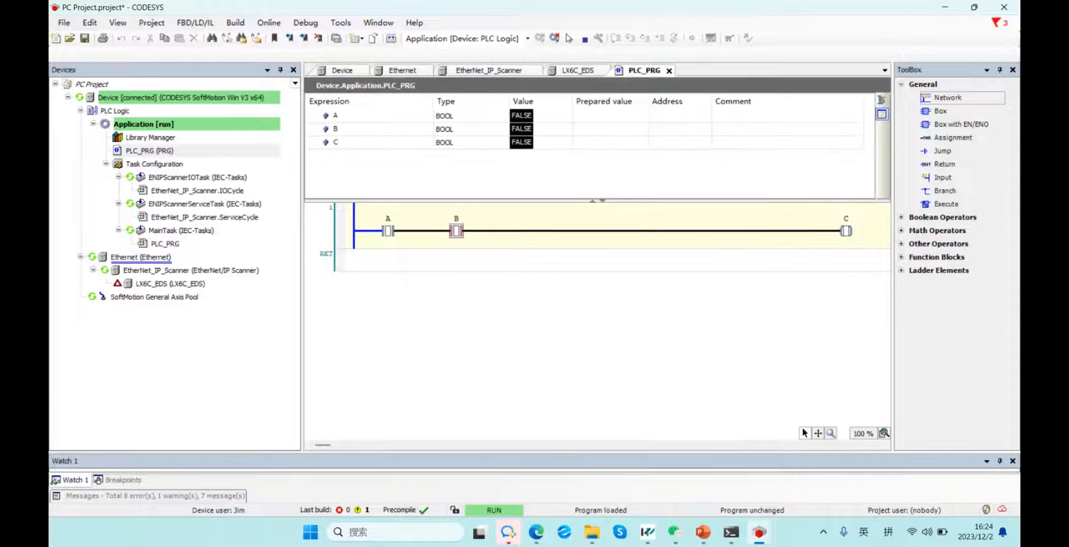
{"action": "mouse_move", "coordinate": [759, 532]}
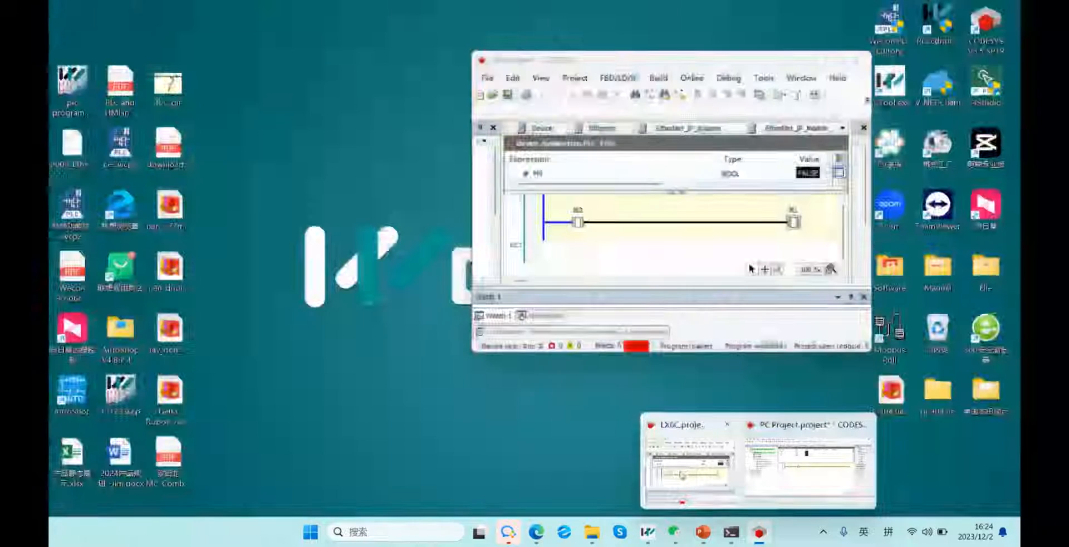
{"action": "left_click", "coordinate": [690, 469]}
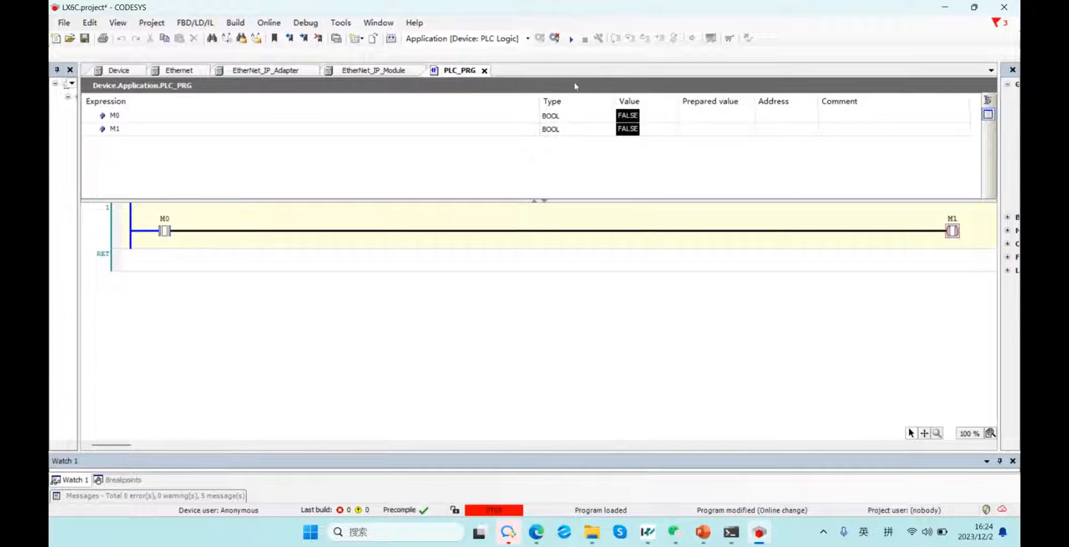
{"action": "left_click", "coordinate": [571, 41]}
Snap PC Project left and LX6C right, hiding device tree and ToolBox.
{"action": "left_click_drag", "start_coordinate": [633, 8], "coordinate": [588, 50]}
{"action": "left_click_drag", "start_coordinate": [528, 25], "coordinate": [419, 44]}
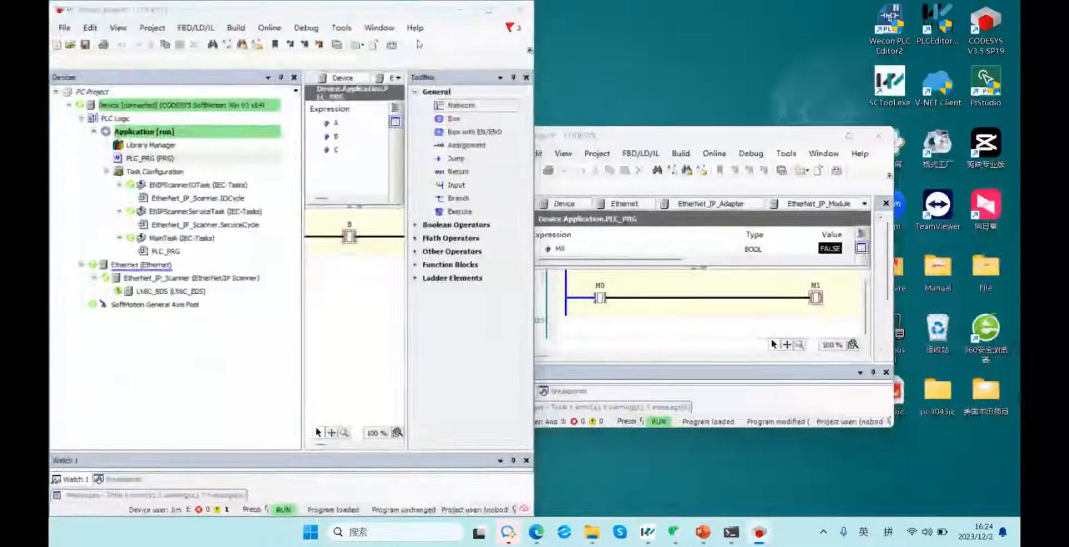
{"action": "left_click", "coordinate": [611, 84]}
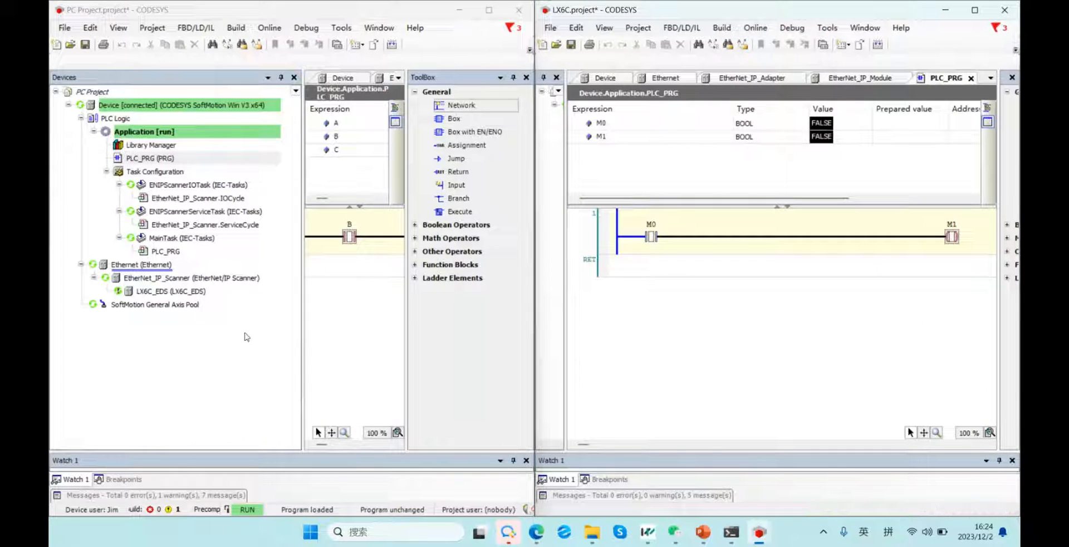
{"action": "left_click", "coordinate": [657, 257]}
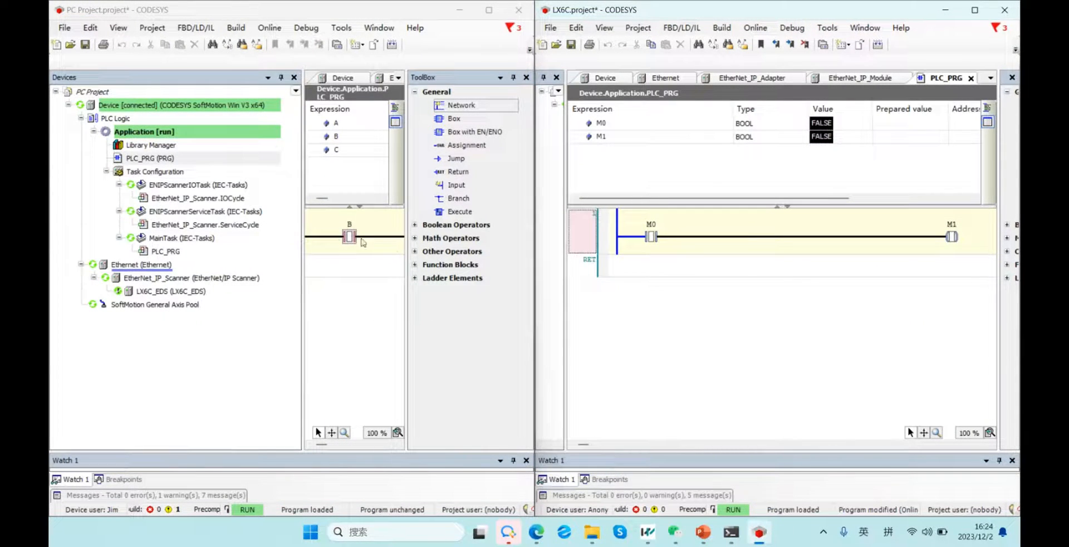
{"action": "left_click_drag", "start_coordinate": [302, 226], "coordinate": [72, 242]}
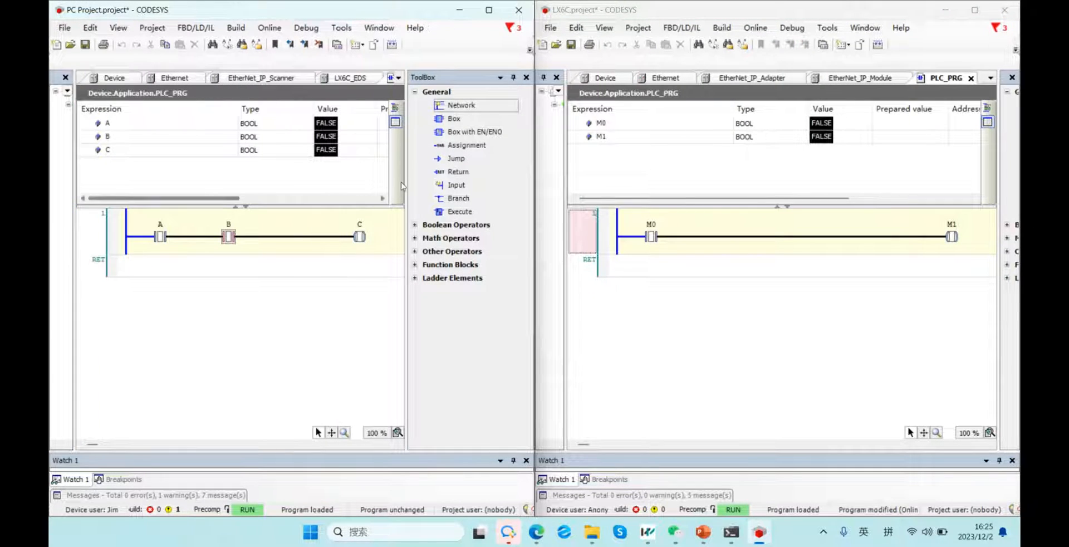
{"action": "left_click_drag", "start_coordinate": [406, 170], "coordinate": [510, 167]}
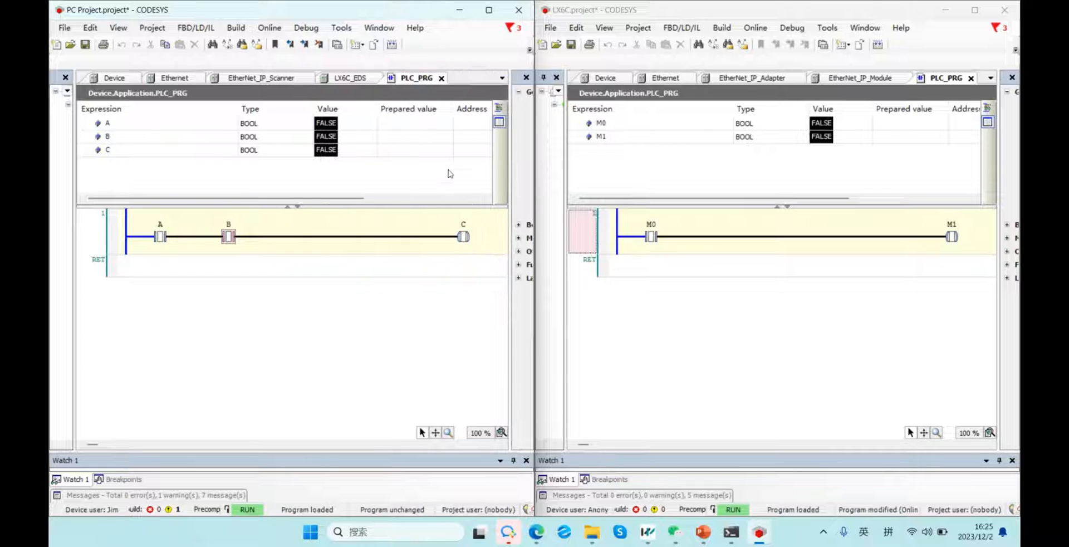
Prepare TRUE for variable A and write it to Device.Application with Write All Values.
{"action": "left_click", "coordinate": [414, 123]}
{"action": "left_click", "coordinate": [414, 124]}
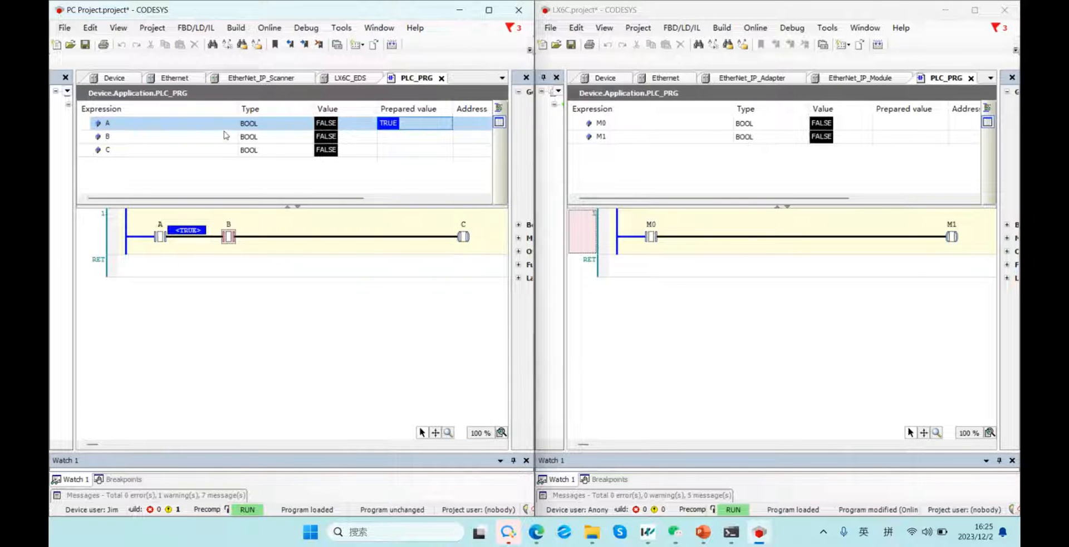
{"action": "right_click", "coordinate": [407, 120]}
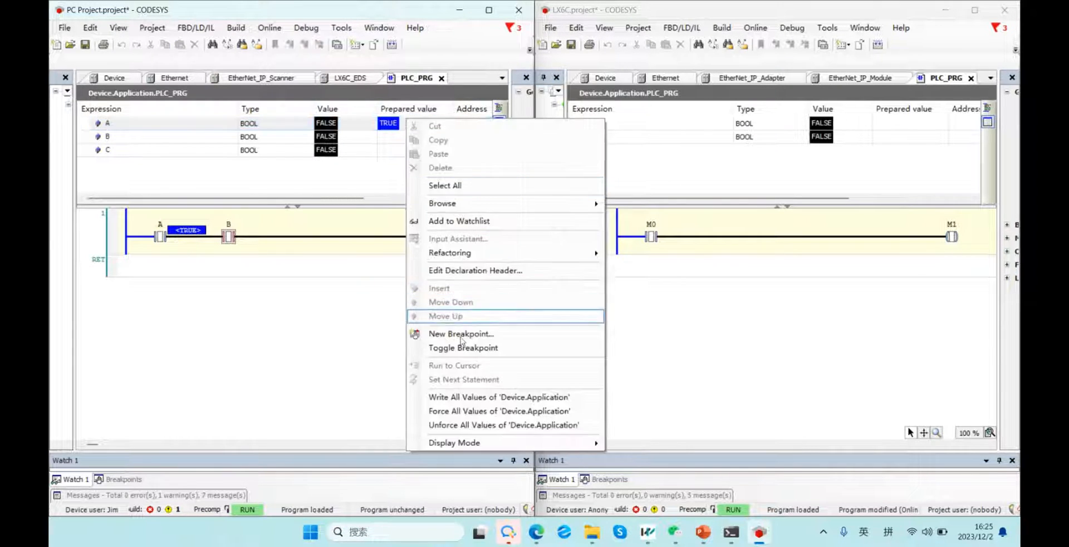
{"action": "left_click", "coordinate": [472, 397]}
Verify that B and C in PC Project and M0 and M1 in LX6C now read TRUE.
{"action": "left_click", "coordinate": [193, 142]}
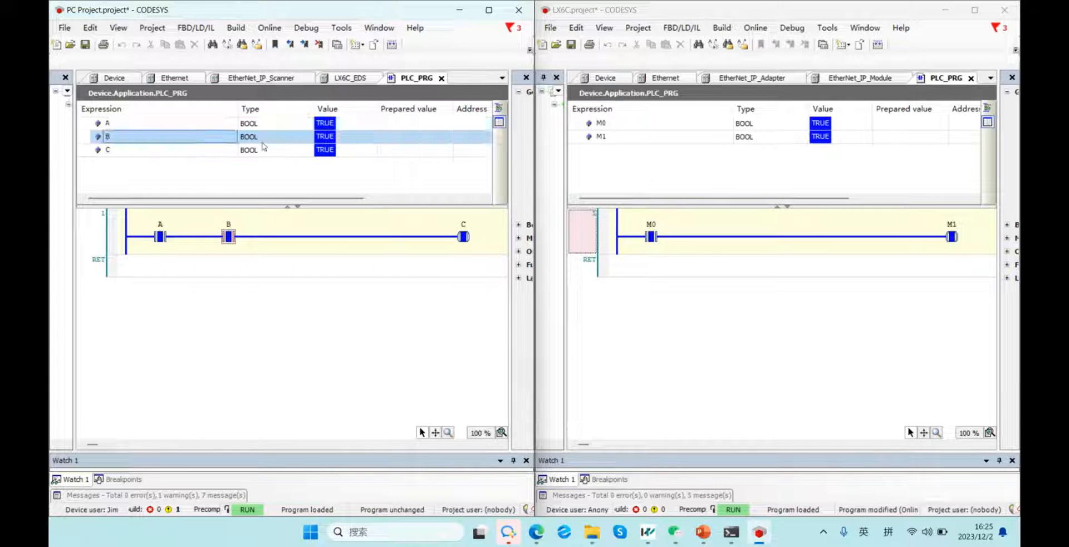
{"action": "left_click", "coordinate": [652, 234]}
{"action": "left_click", "coordinate": [671, 123]}
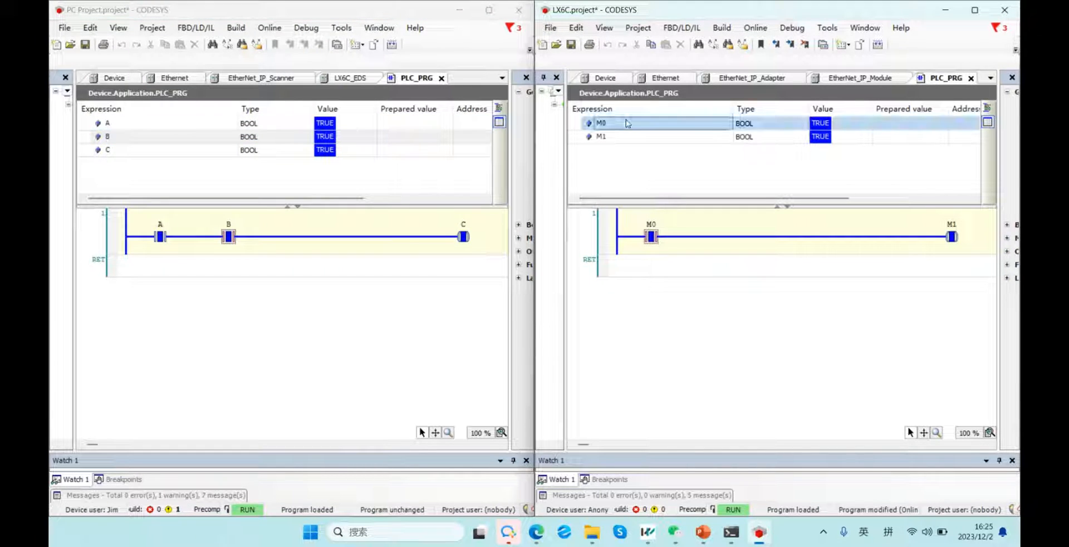
{"action": "left_click", "coordinate": [653, 236]}
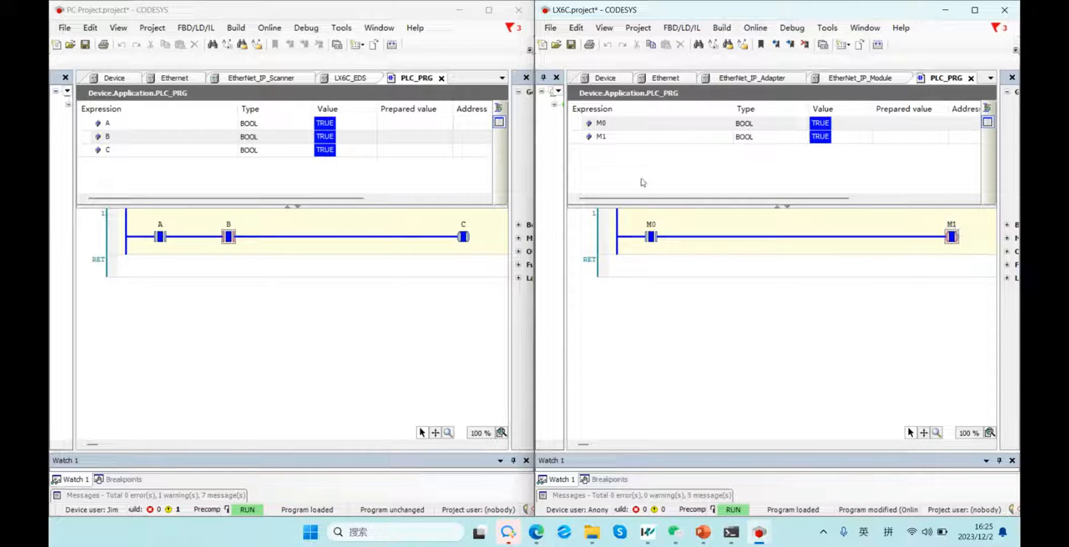
{"action": "left_click", "coordinate": [125, 139]}
{"action": "left_click", "coordinate": [229, 237]}
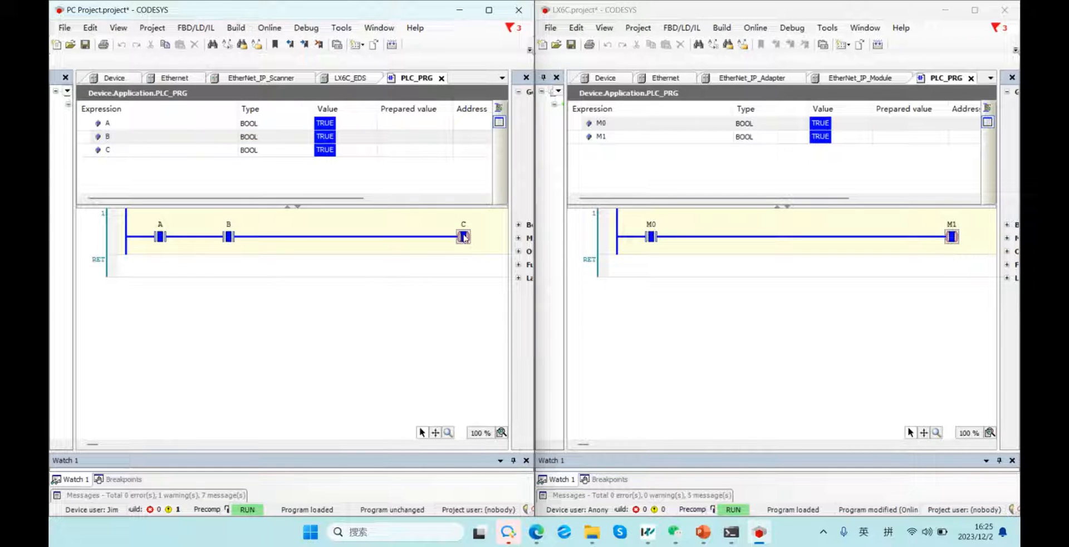
{"action": "left_click", "coordinate": [394, 263]}
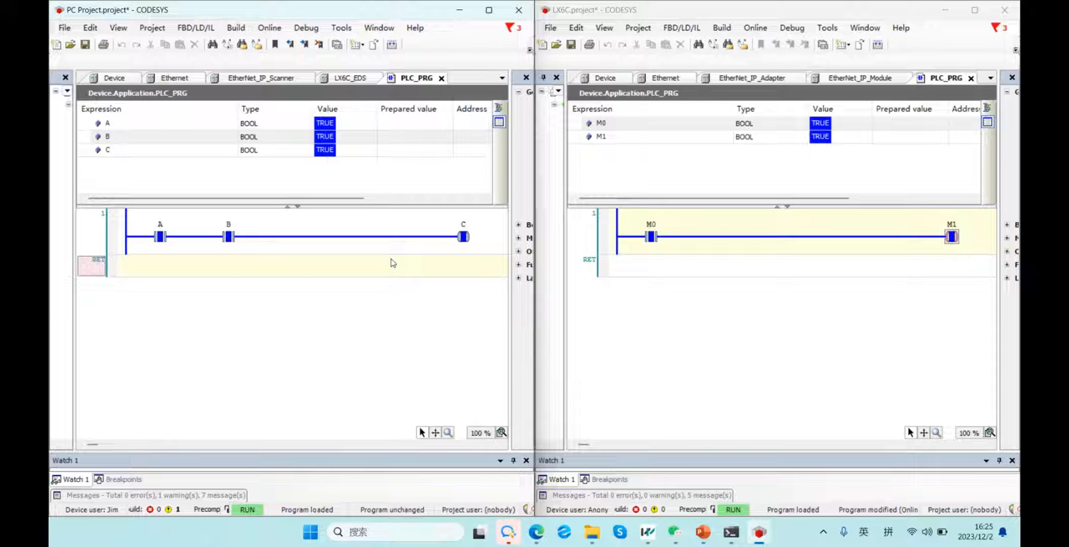